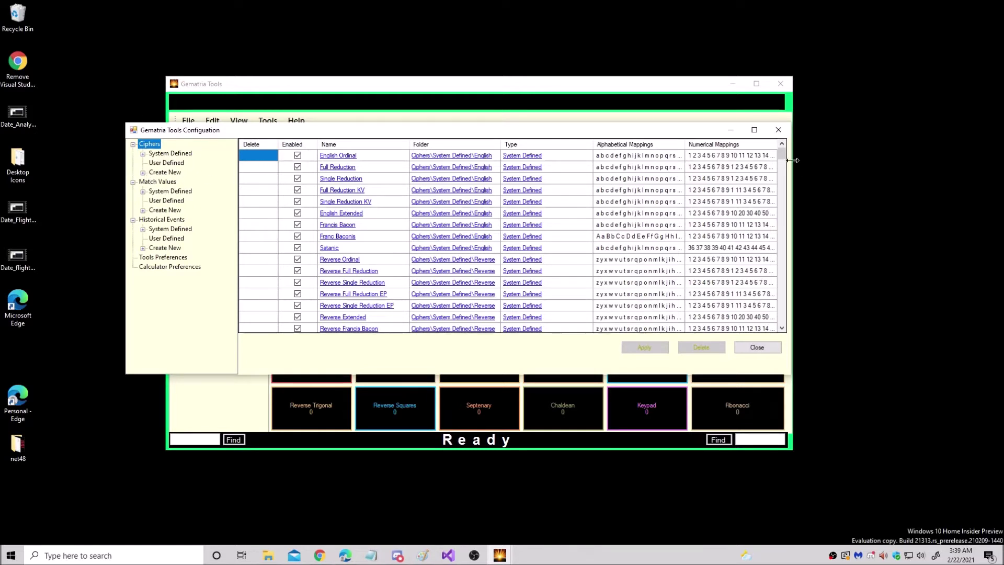
# - Disable all ciphers in the configuration's full cipher list and apply the change
pyautogui.moveTo(782, 153)
pyautogui.mouseDown()
pyautogui.moveTo(782, 195)
pyautogui.moveTo(790, 153)
pyautogui.mouseUp()
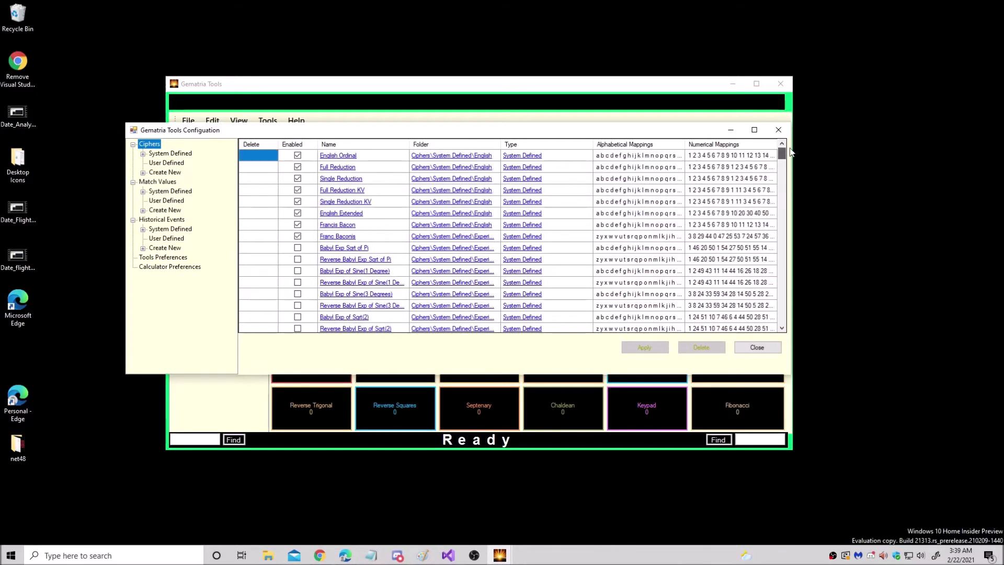
pyautogui.click(290, 146)
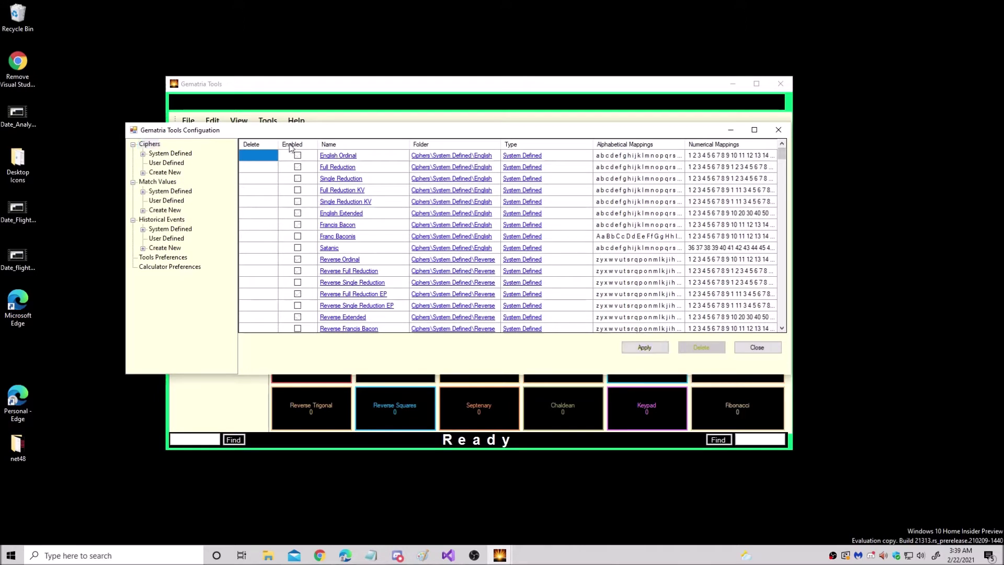
pyautogui.click(646, 348)
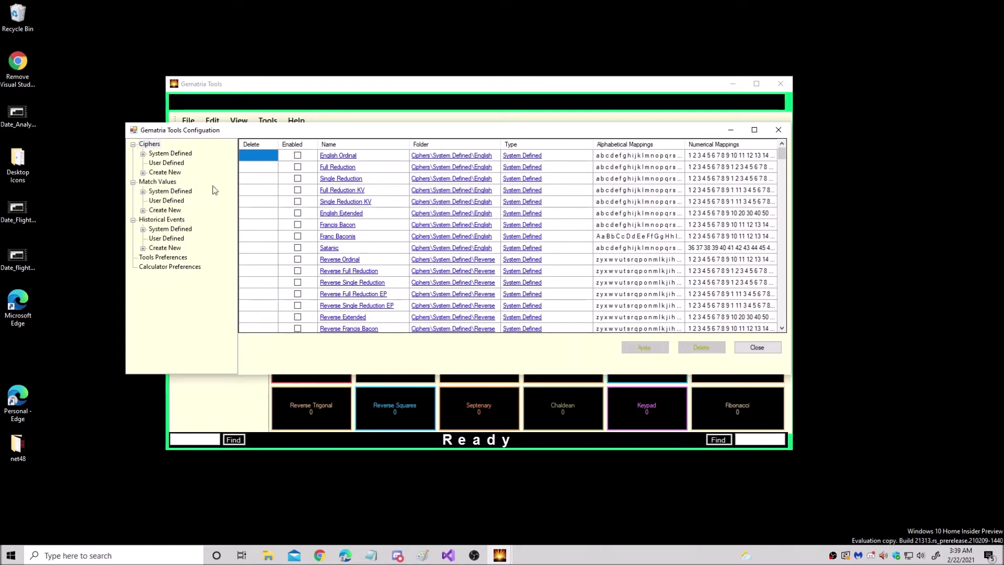
# - Show the Evil group of the system-defined Experimental ciphers
pyautogui.click(143, 154)
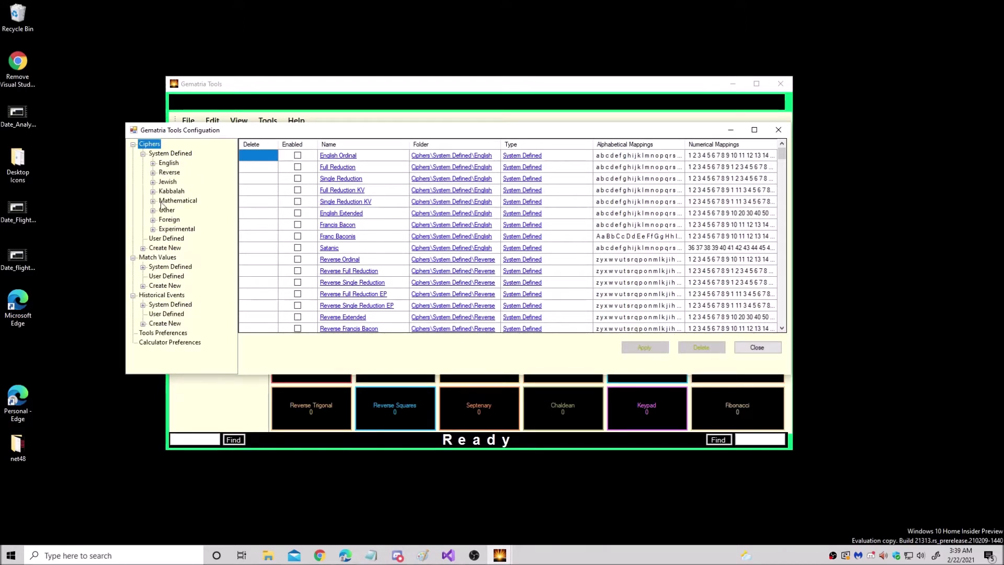
pyautogui.click(154, 229)
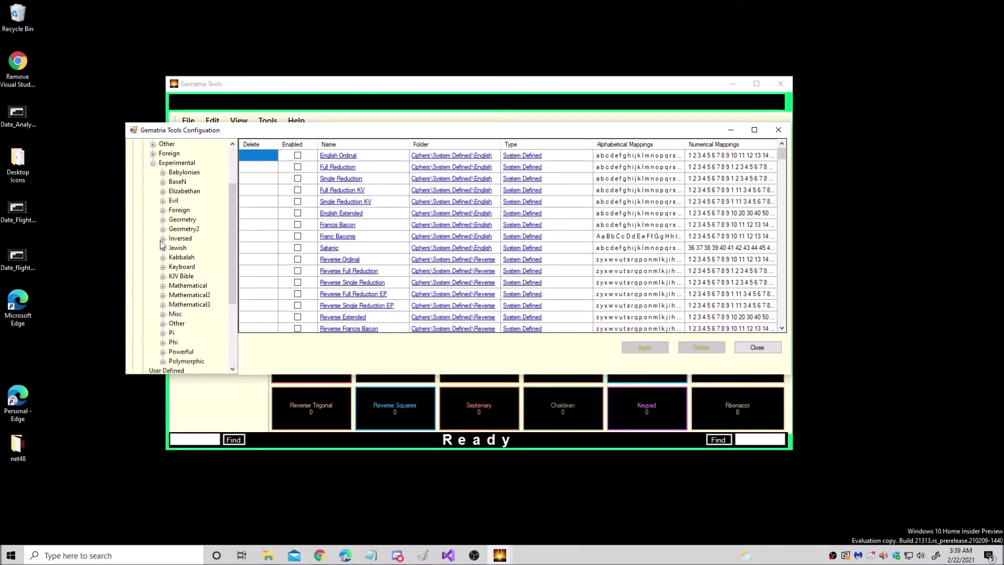
pyautogui.click(168, 203)
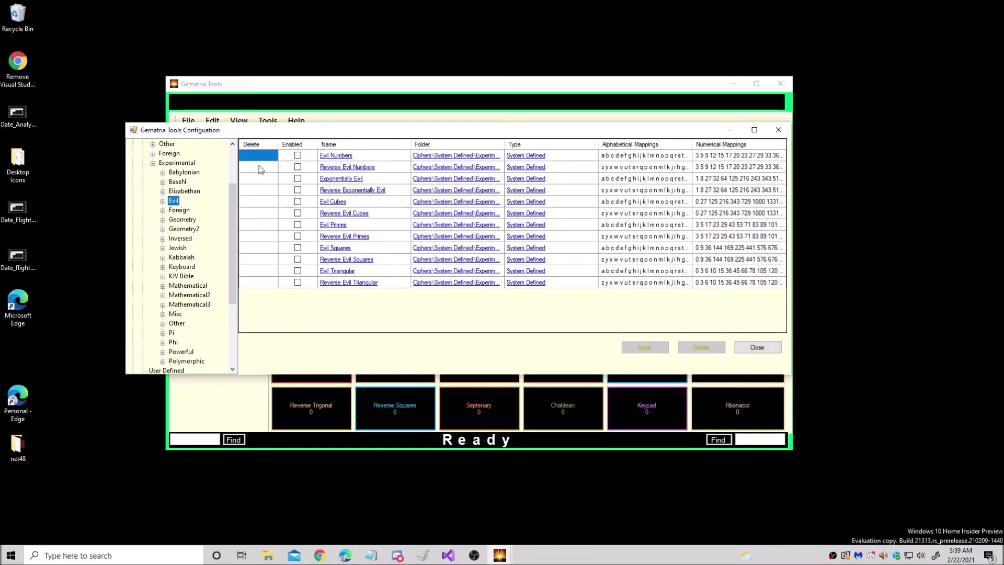
# - Examine the letter-to-number mappings of the Evil ciphers one by one, from Evil Numbers through Evil Triangular
pyautogui.click(340, 158)
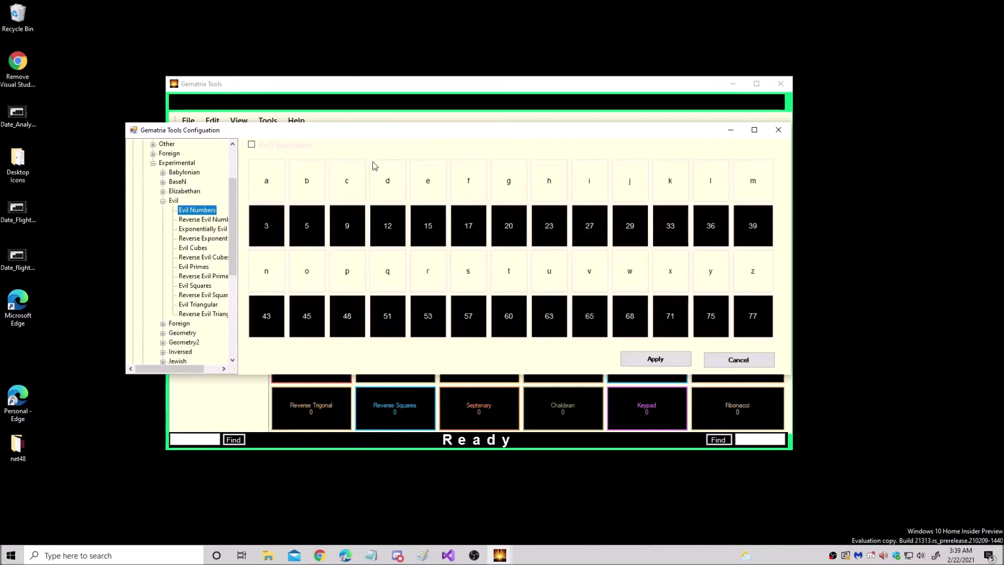
pyautogui.click(210, 220)
pyautogui.click(212, 230)
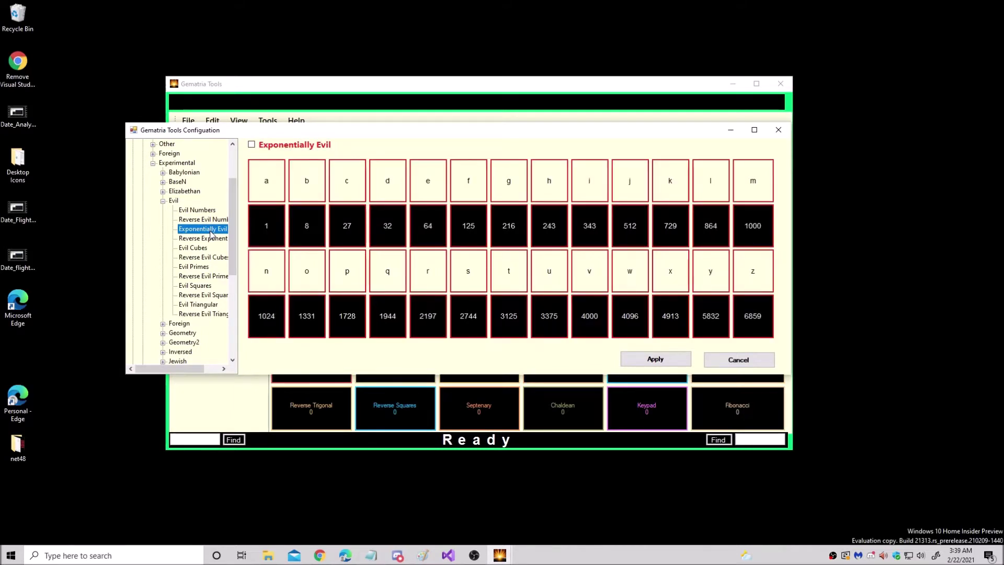
pyautogui.click(211, 237)
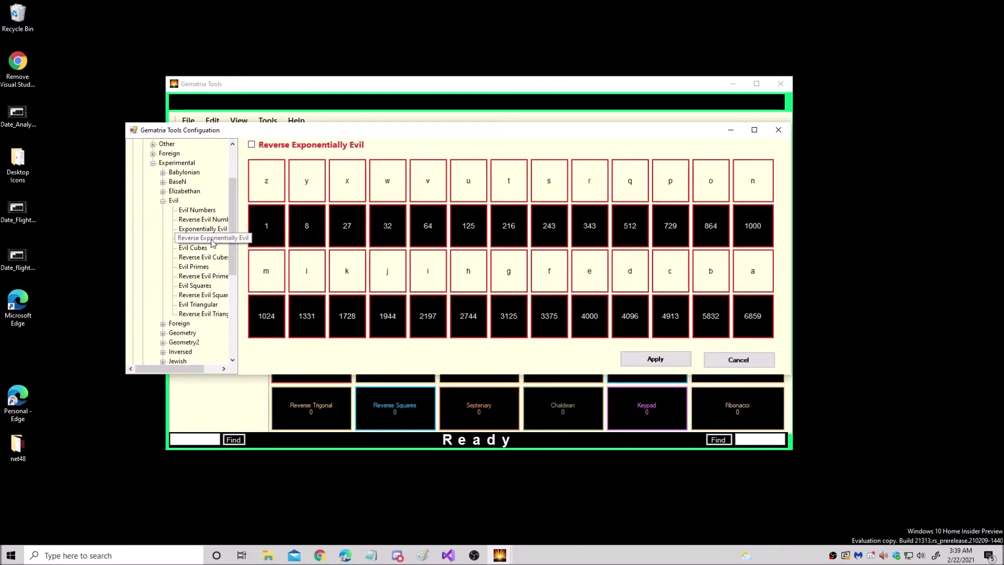
pyautogui.click(206, 249)
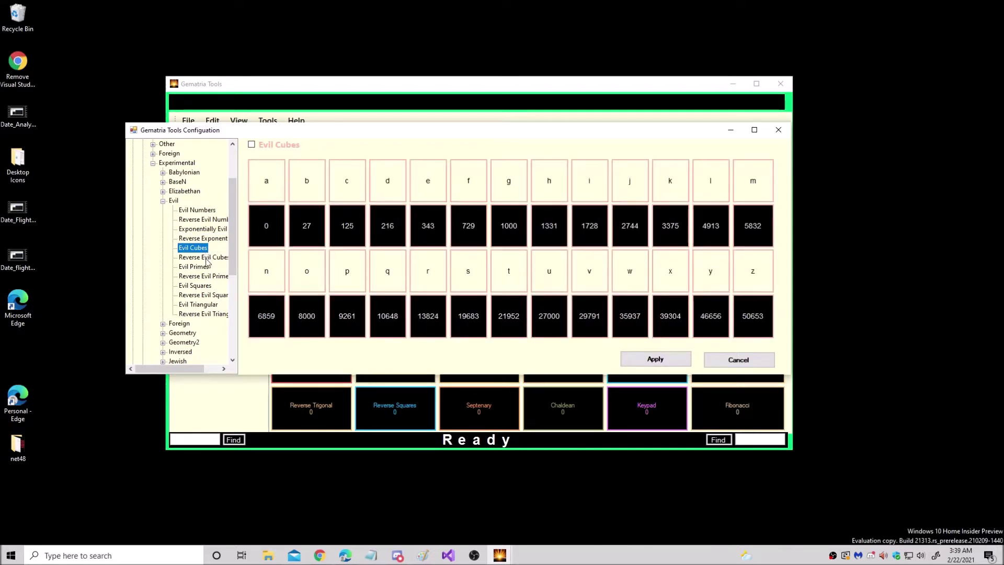
pyautogui.click(206, 259)
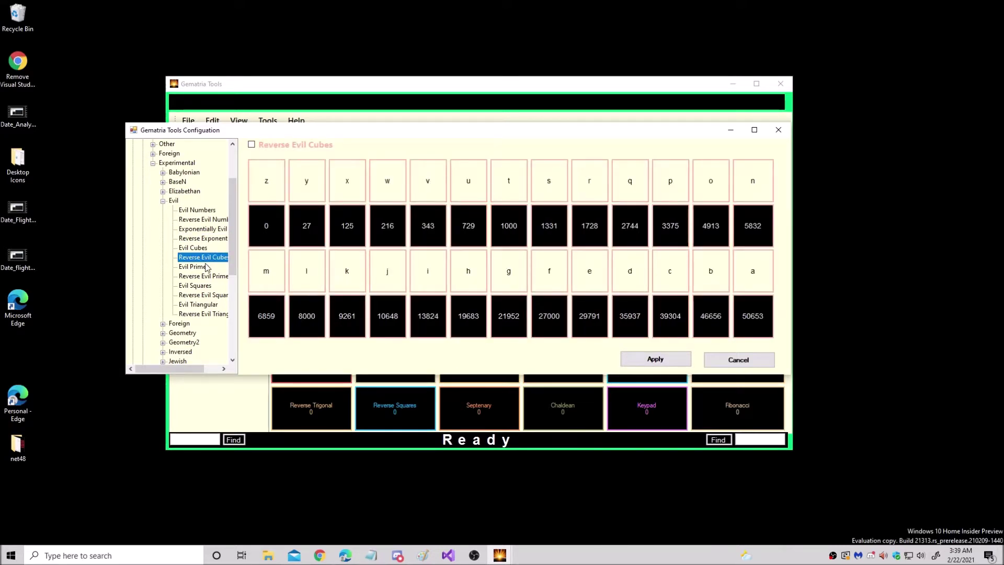
pyautogui.click(194, 268)
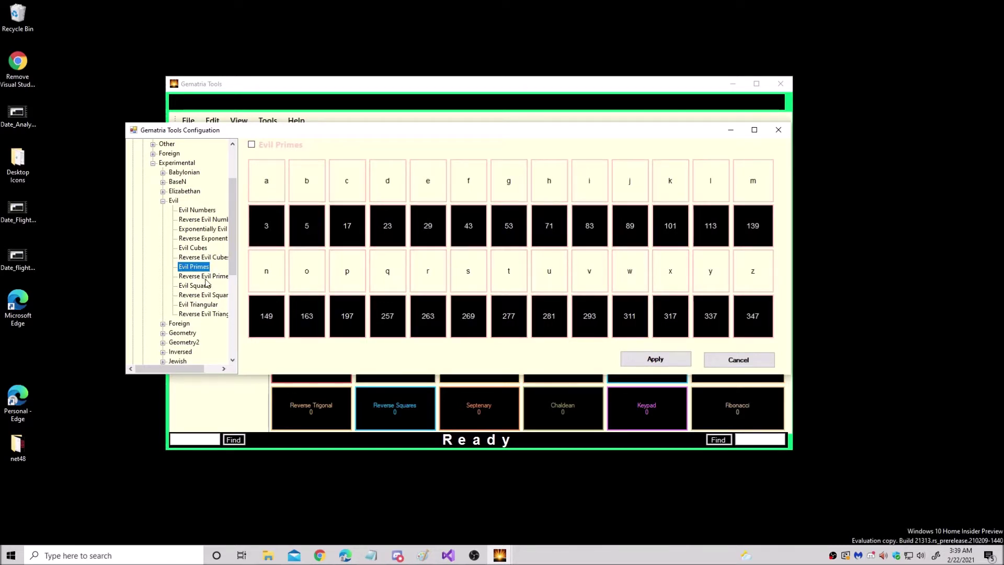
pyautogui.click(219, 278)
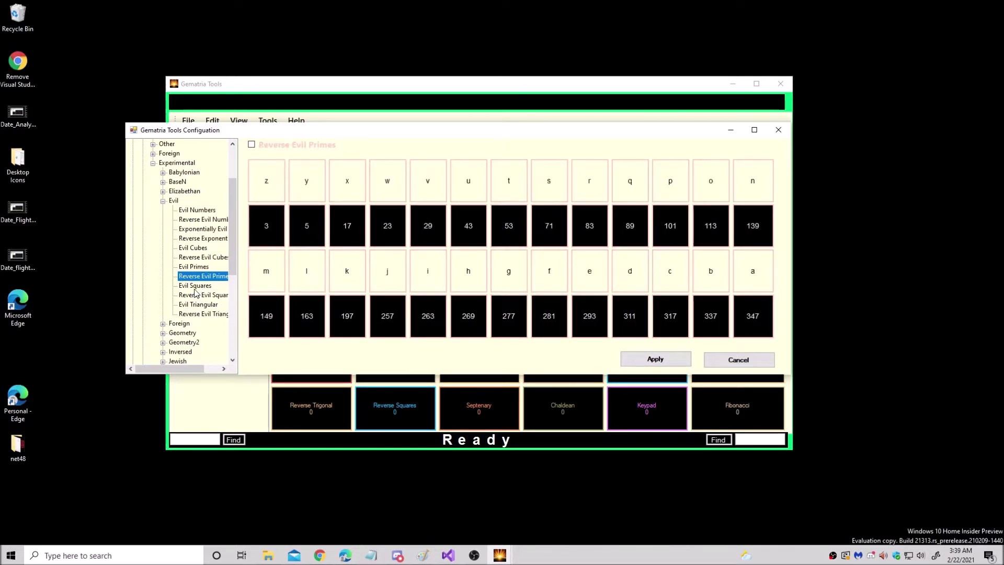
pyautogui.click(195, 287)
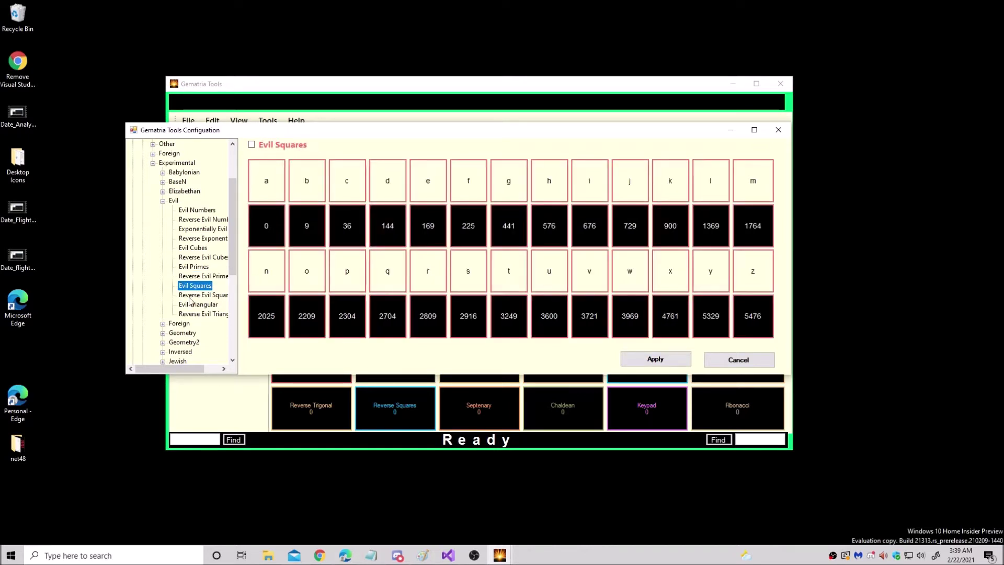
pyautogui.click(207, 296)
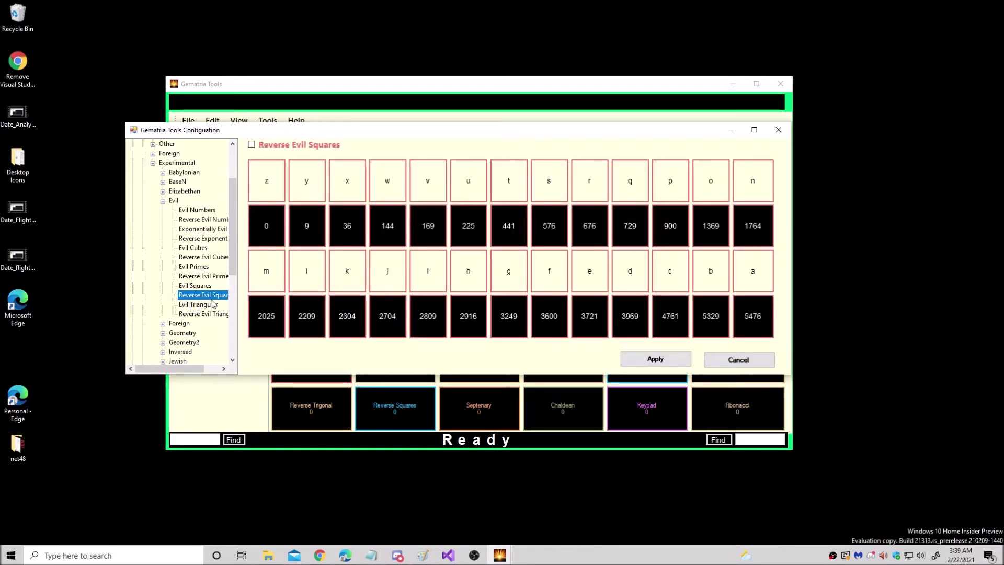
pyautogui.click(200, 306)
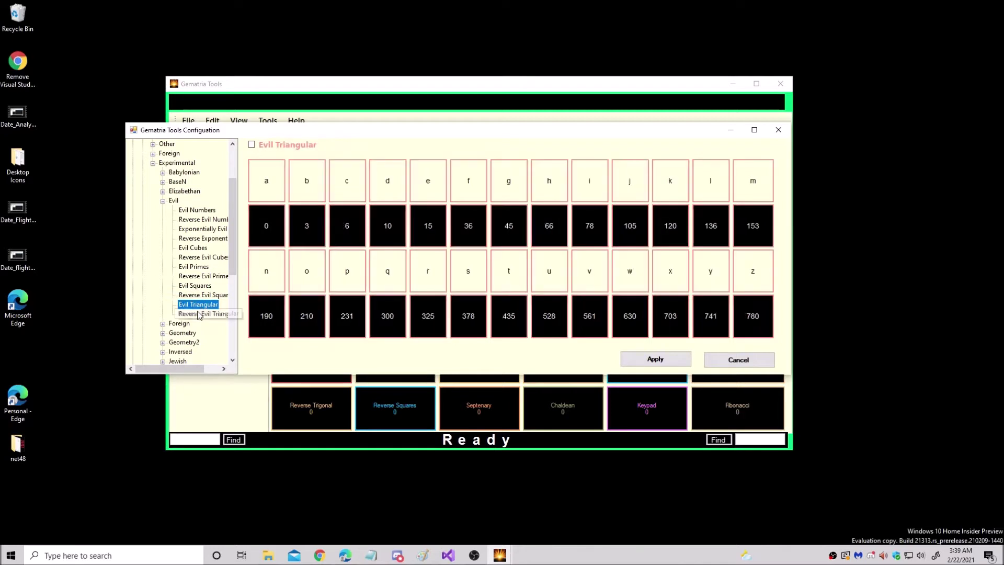
pyautogui.click(207, 314)
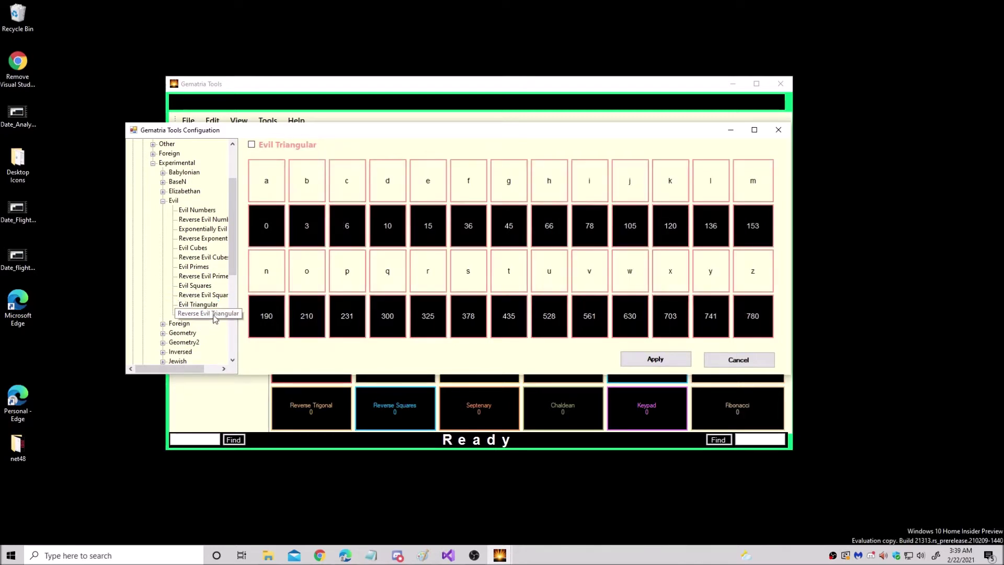
# - Enable all ciphers in the Evil group, apply the change and close the configuration
pyautogui.click(164, 200)
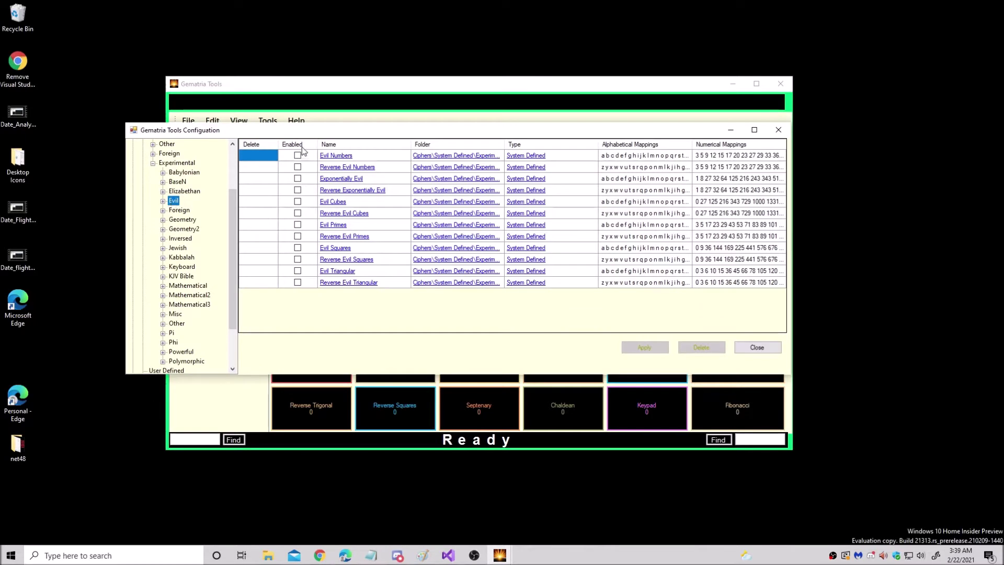
pyautogui.click(301, 148)
pyautogui.click(649, 347)
pyautogui.click(754, 348)
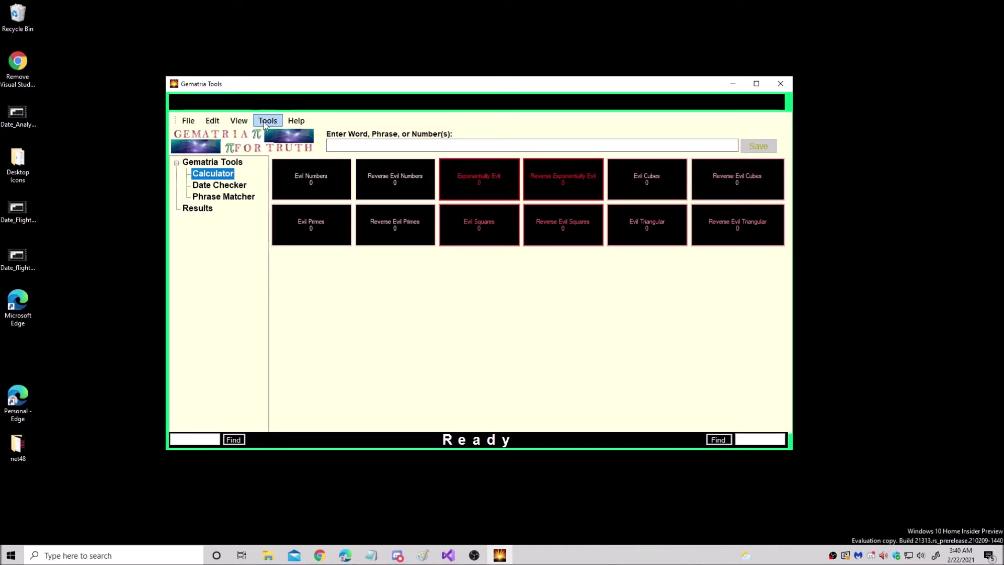
# - Switch the calculator display from cipher tiles to the table view with phrase, cipher and value columns
pyautogui.click(212, 121)
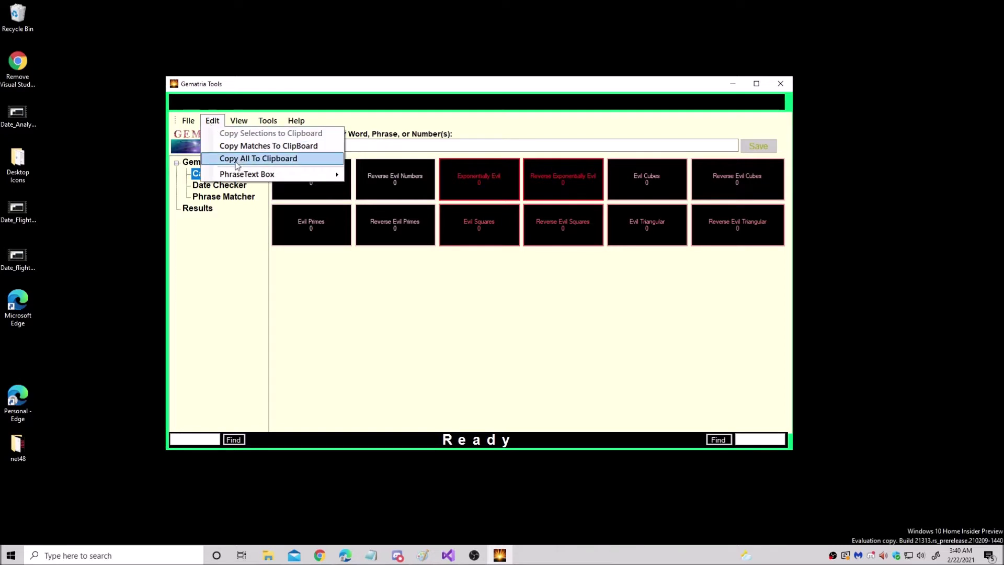
pyautogui.moveTo(239, 122)
pyautogui.click(267, 304)
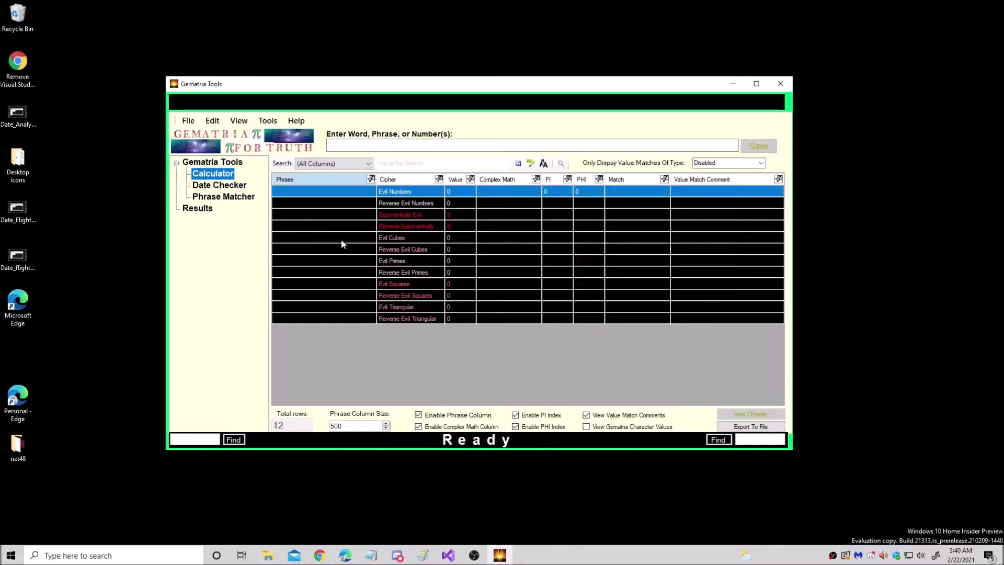
# - Reopen the configuration options and examine the system-defined Primes match values with their comments
pyautogui.click(267, 122)
pyautogui.click(297, 263)
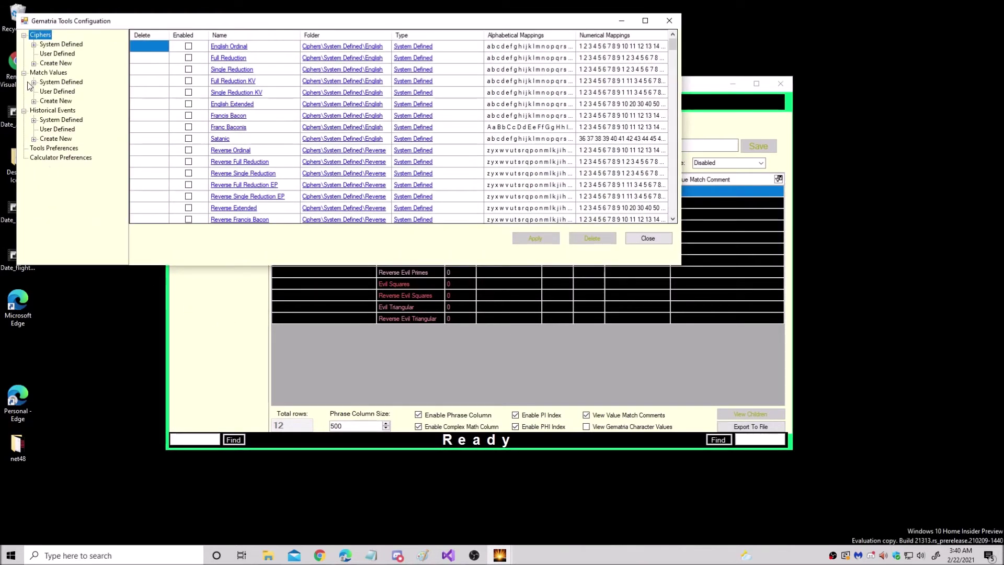
pyautogui.click(34, 82)
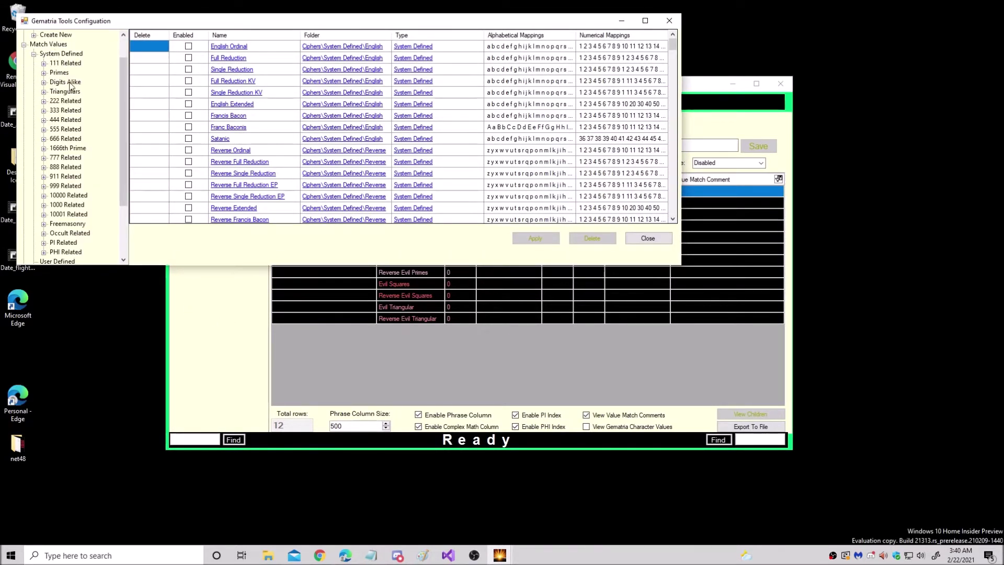
pyautogui.click(56, 73)
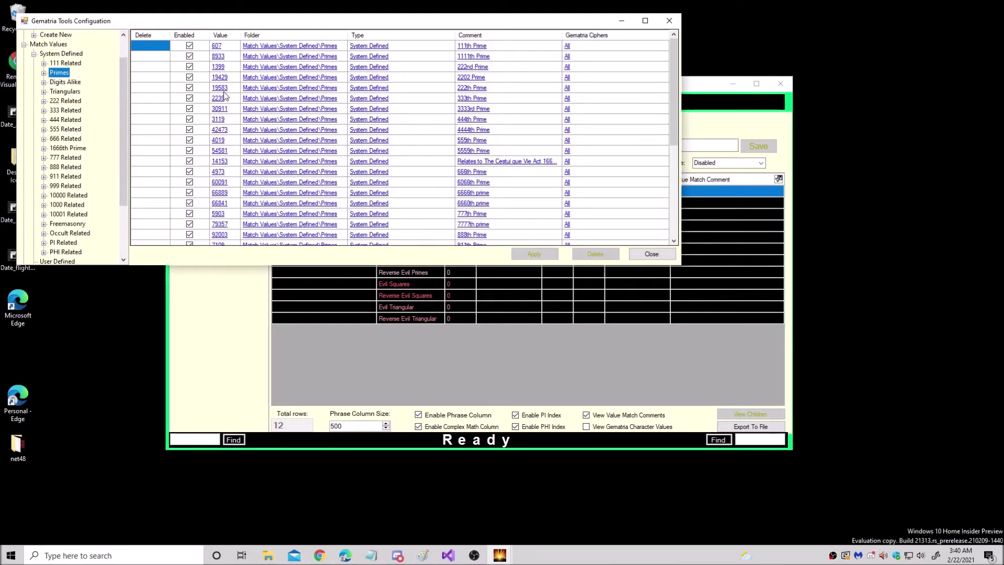
pyautogui.scroll(-6, 226, 97)
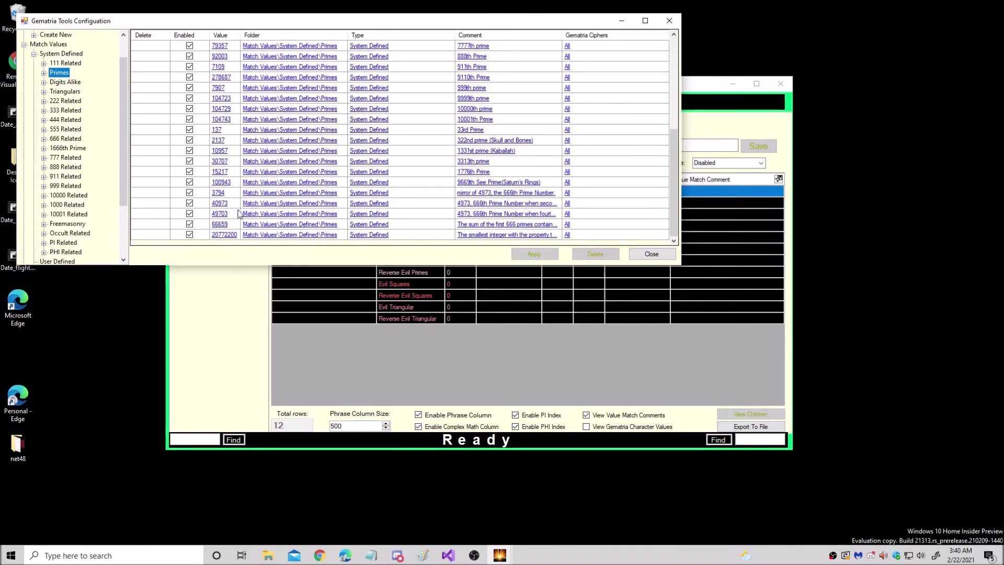
pyautogui.scroll(6, 525, 194)
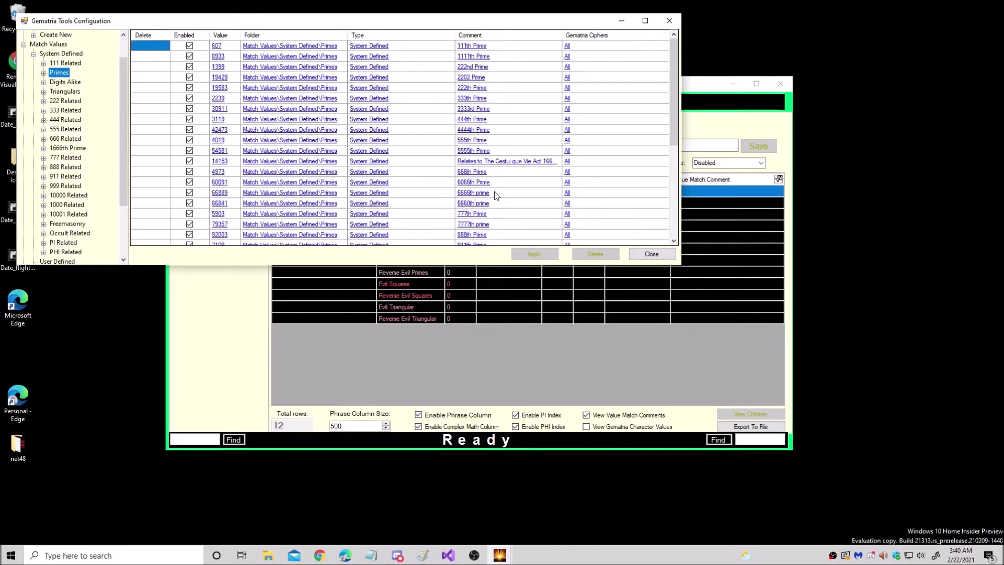
# - Review the Digits Alike and Triangulars match values, and close the configuration
pyautogui.click(62, 83)
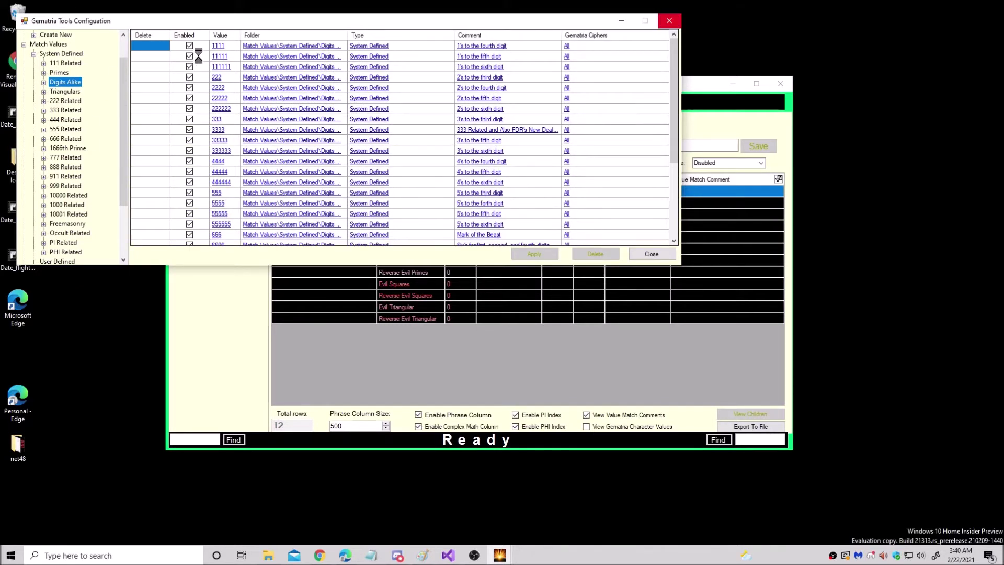
pyautogui.scroll(-1, 280, 169)
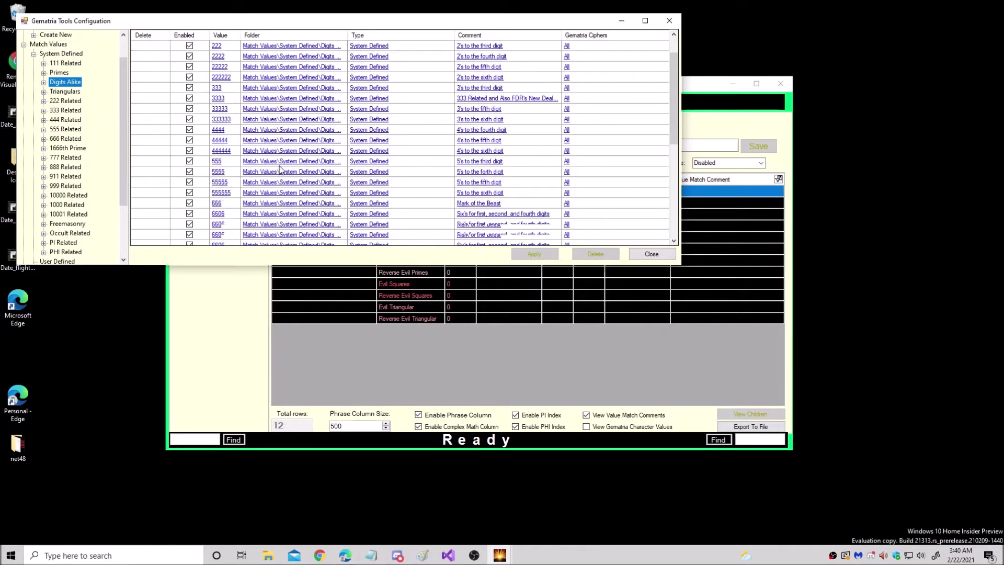
pyautogui.scroll(-10, 279, 169)
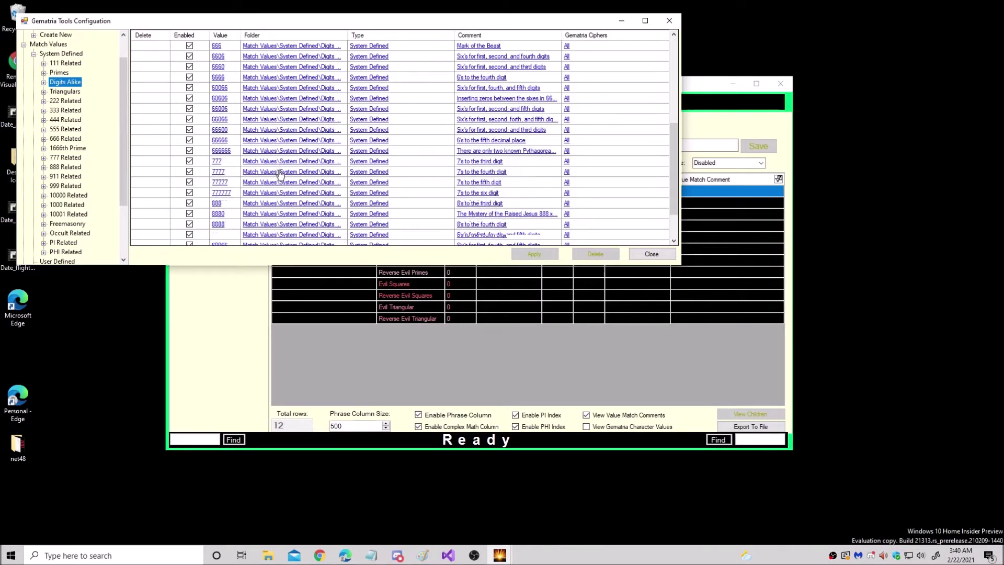
pyautogui.click(66, 91)
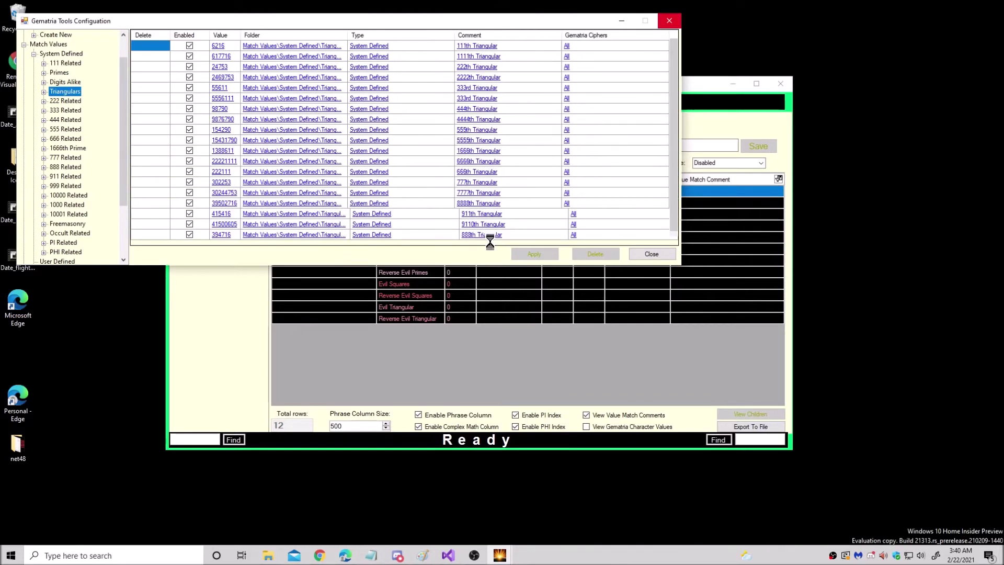
pyautogui.scroll(-4, 647, 231)
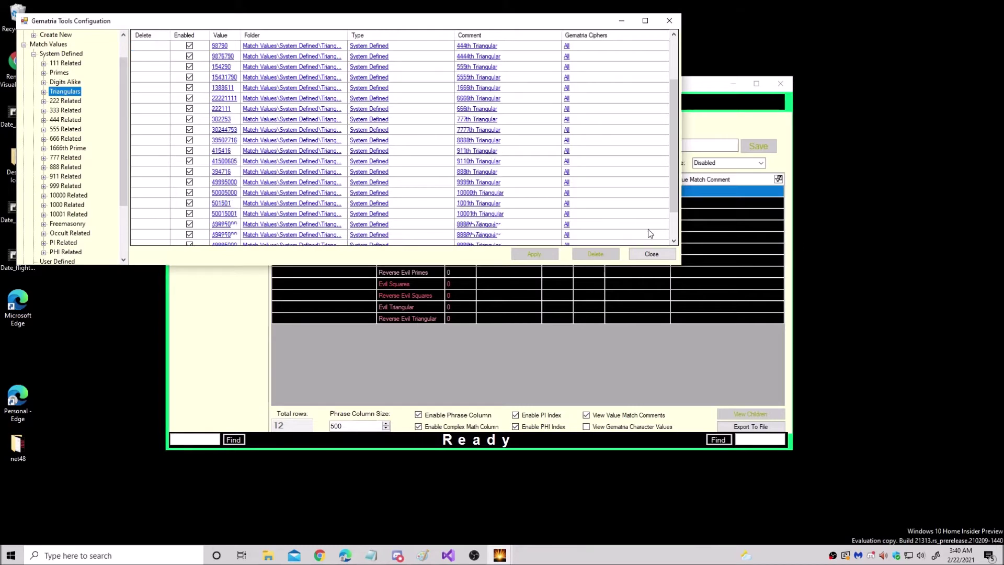
pyautogui.click(651, 254)
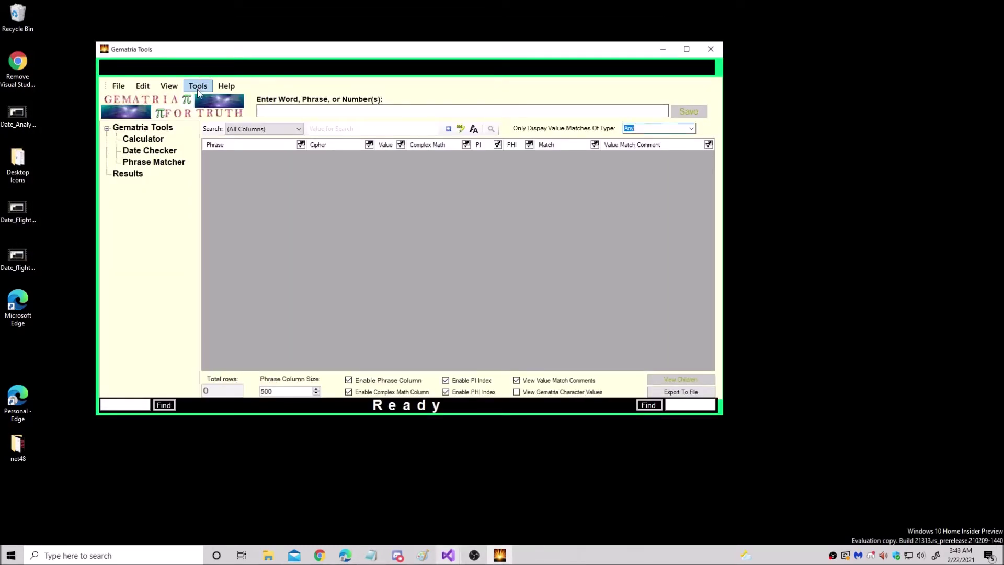
# - Open the Web Page Grabber and move its form over the middle of the main window
pyautogui.click(196, 90)
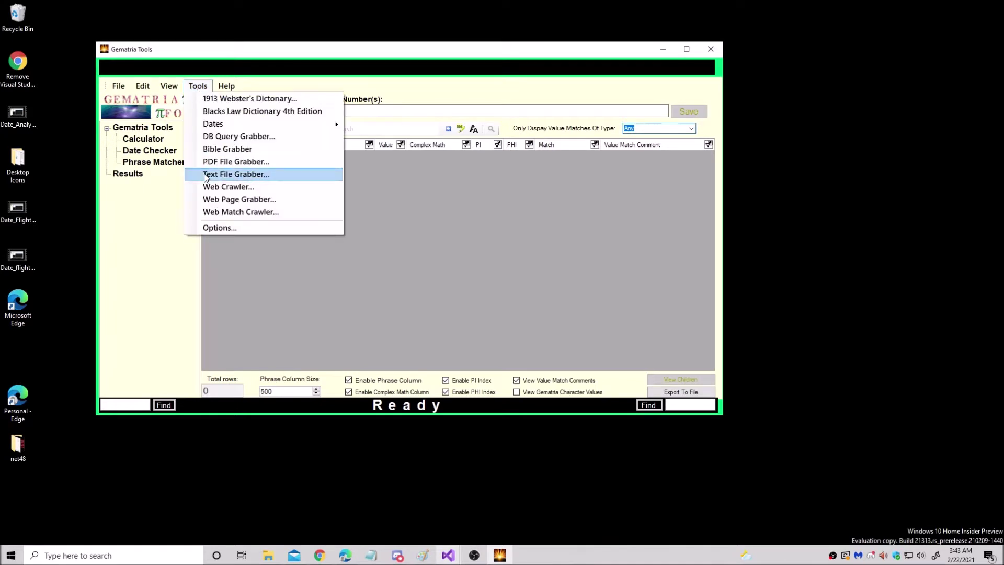
pyautogui.click(228, 200)
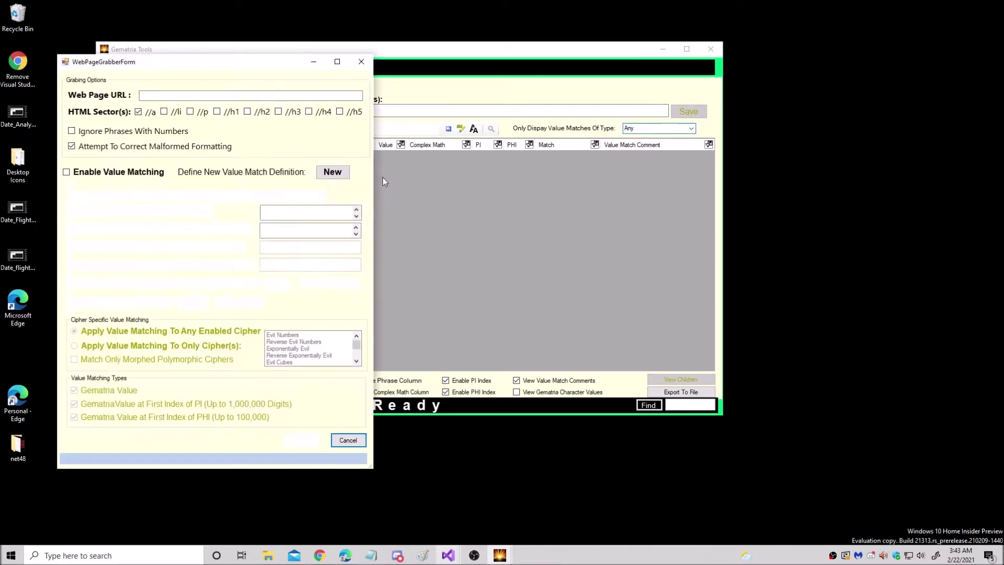
pyautogui.moveTo(204, 69); pyautogui.dragTo(402, 28)
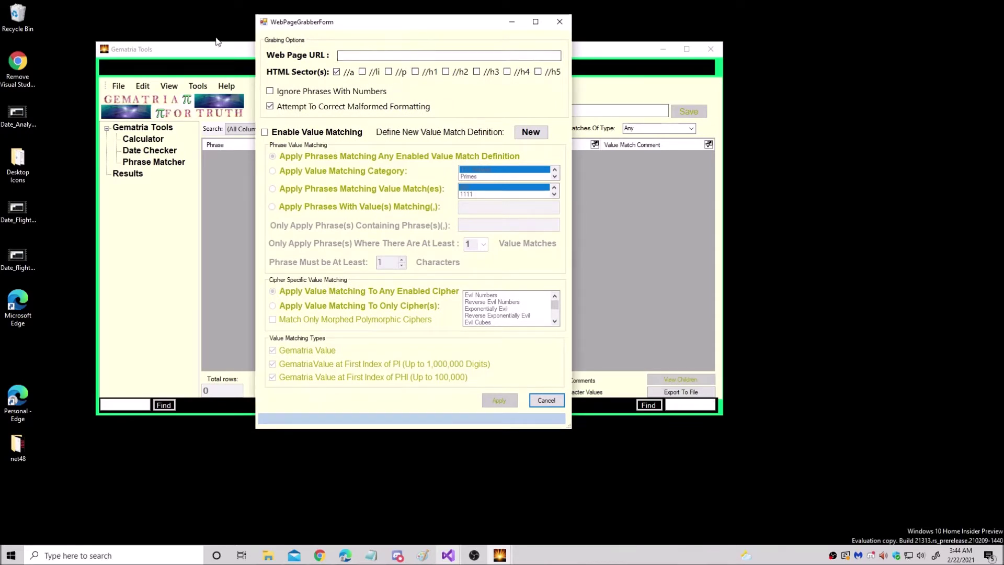
# - Switch to Chrome and look through the Wikipedia article on the September 11 attacks, from its title down to the references
pyautogui.click(320, 555)
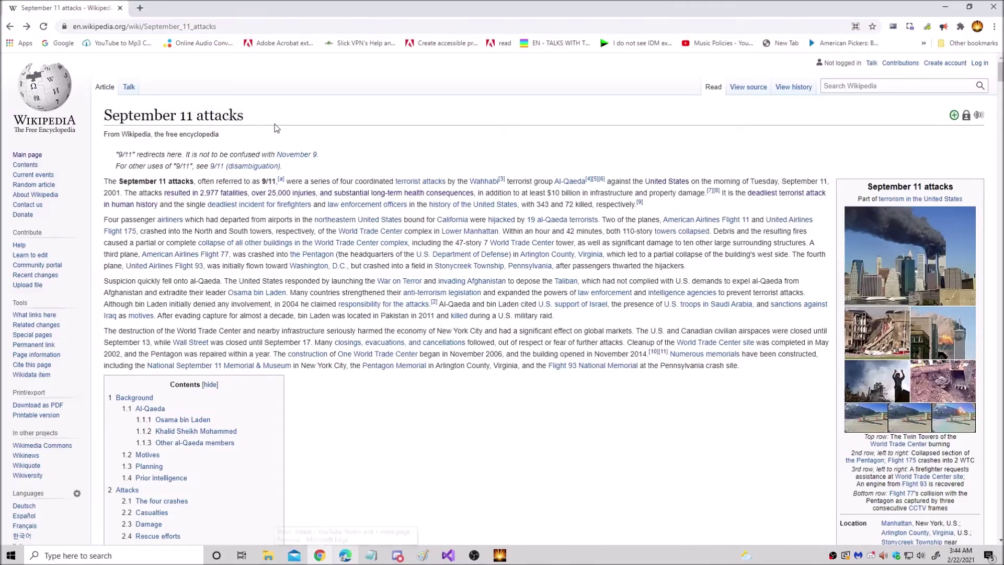
pyautogui.moveTo(264, 123); pyautogui.dragTo(100, 111)
pyautogui.scroll(-1, 502, 284)
pyautogui.scroll(-20, 502, 284)
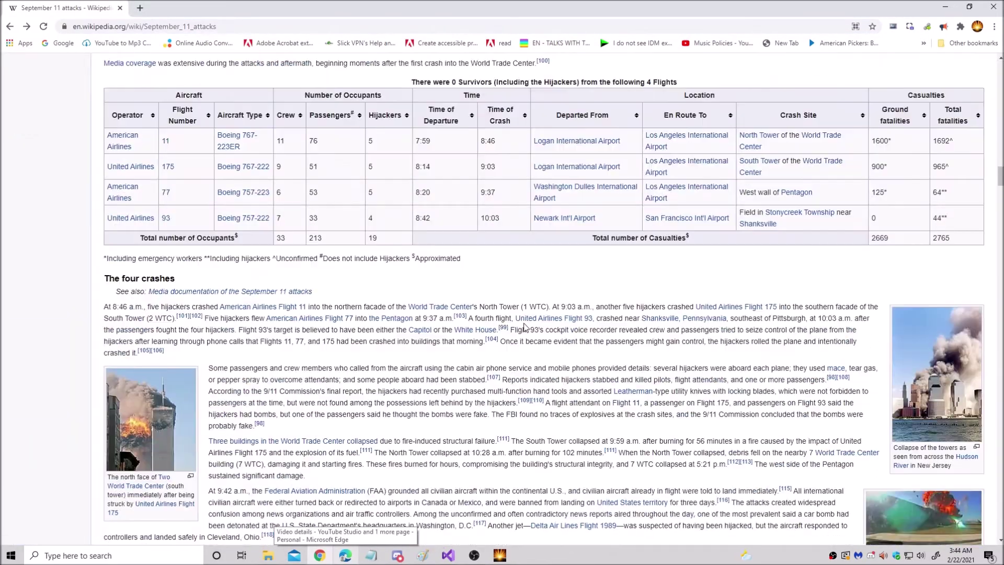
pyautogui.scroll(-20, 524, 326)
pyautogui.scroll(-20, 681, 394)
pyautogui.scroll(-20, 712, 408)
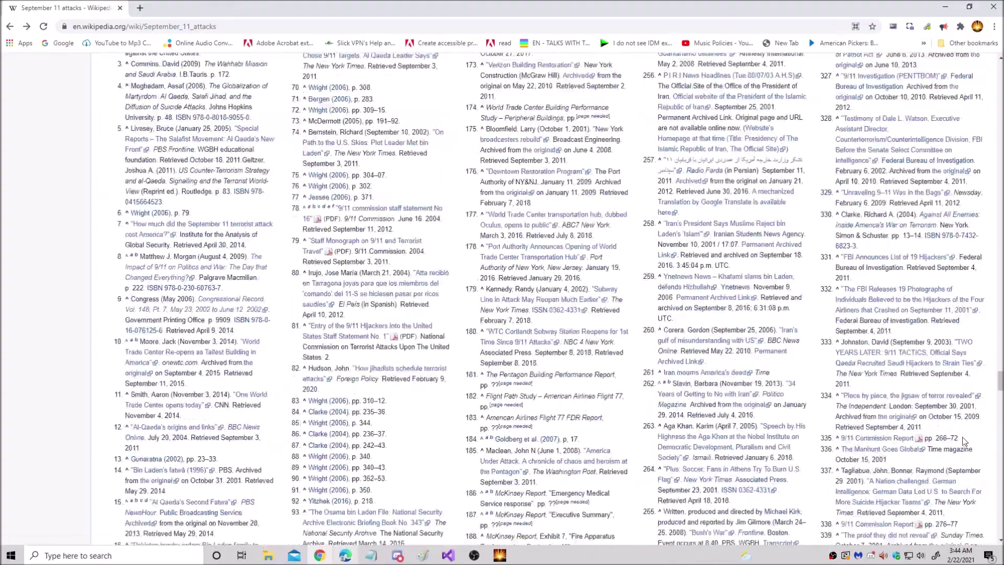
pyautogui.moveTo(999, 380); pyautogui.dragTo(996, 57)
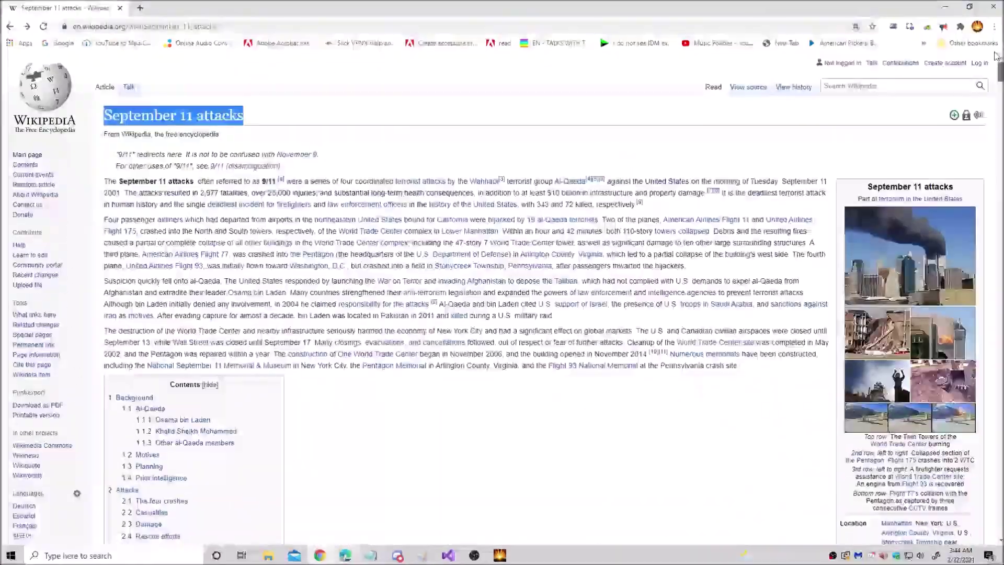
# - Copy the September 11 attacks article's address and paste it as the Web Page URL in the Web Page Grabber
pyautogui.click(244, 27)
pyautogui.click(243, 28)
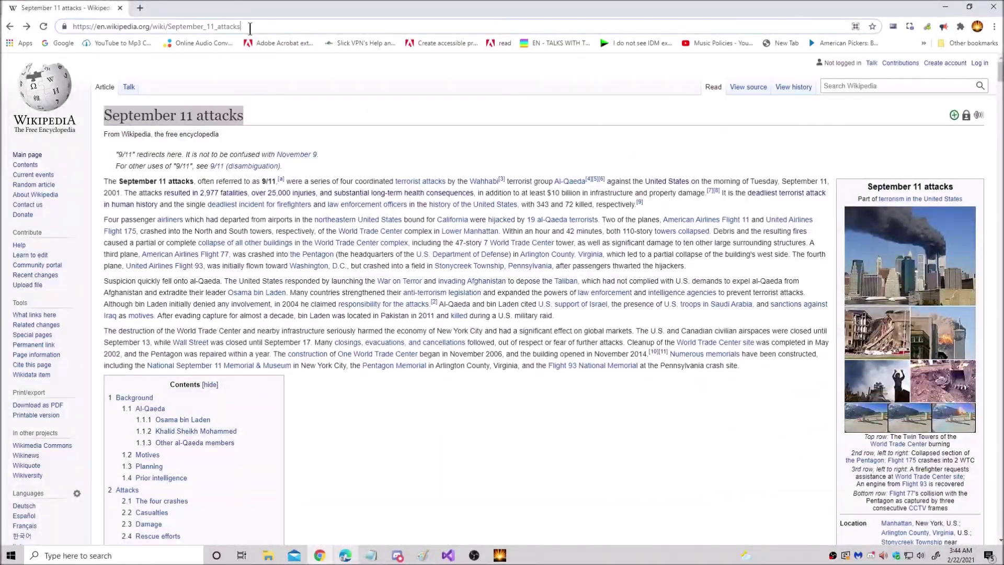
pyautogui.hotkey('ctrl', 'a')
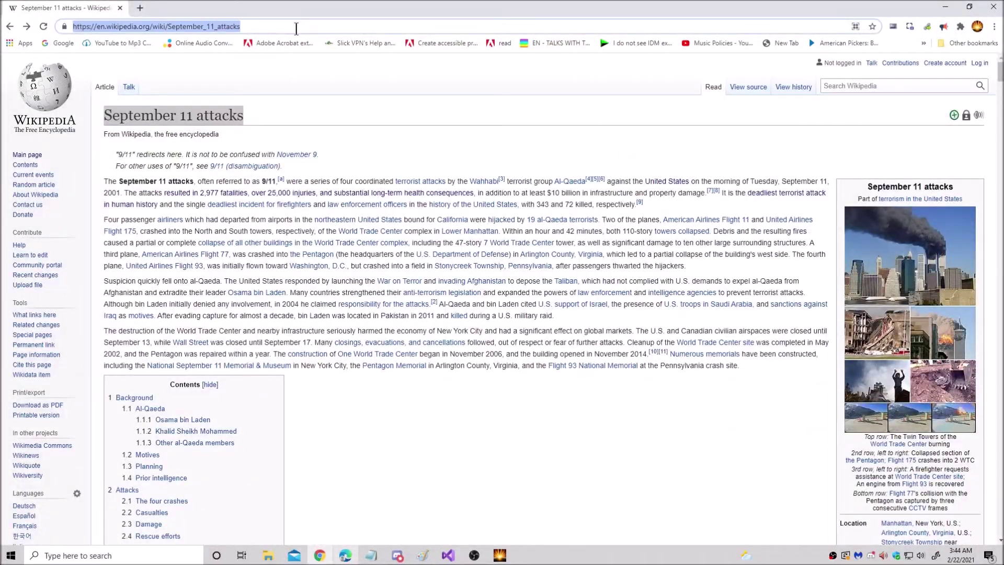
pyautogui.rightClick(226, 27)
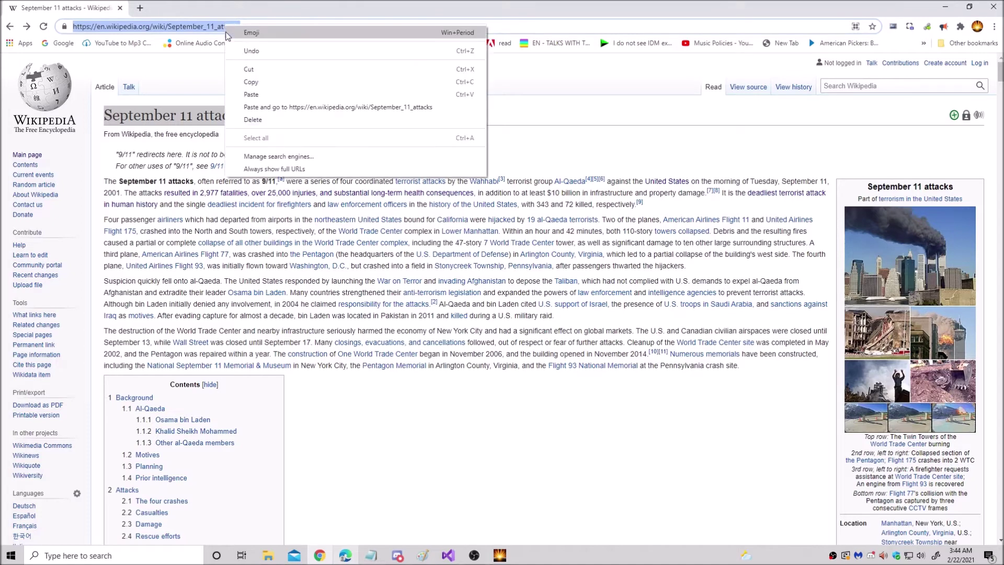
pyautogui.click(268, 82)
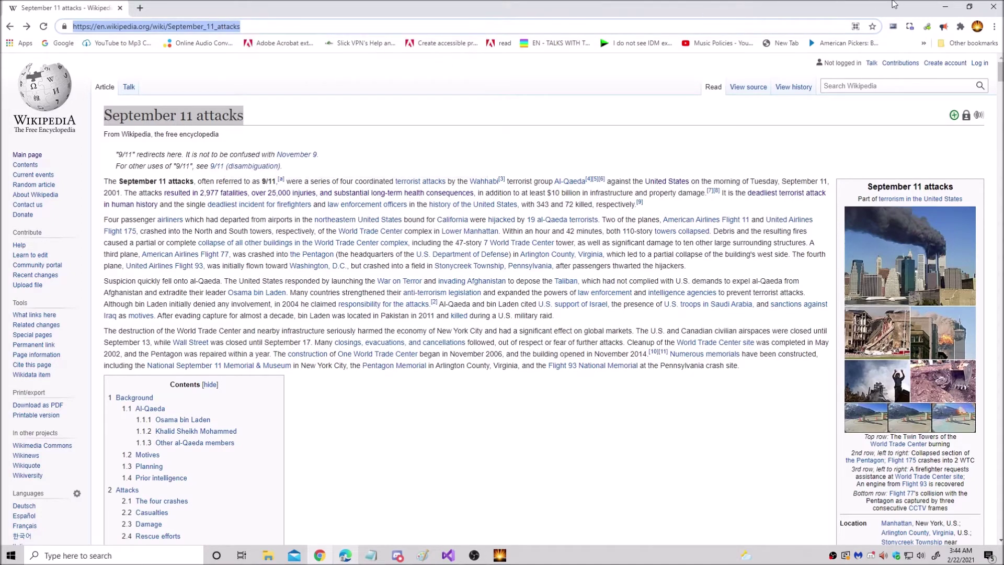
pyautogui.click(945, 6)
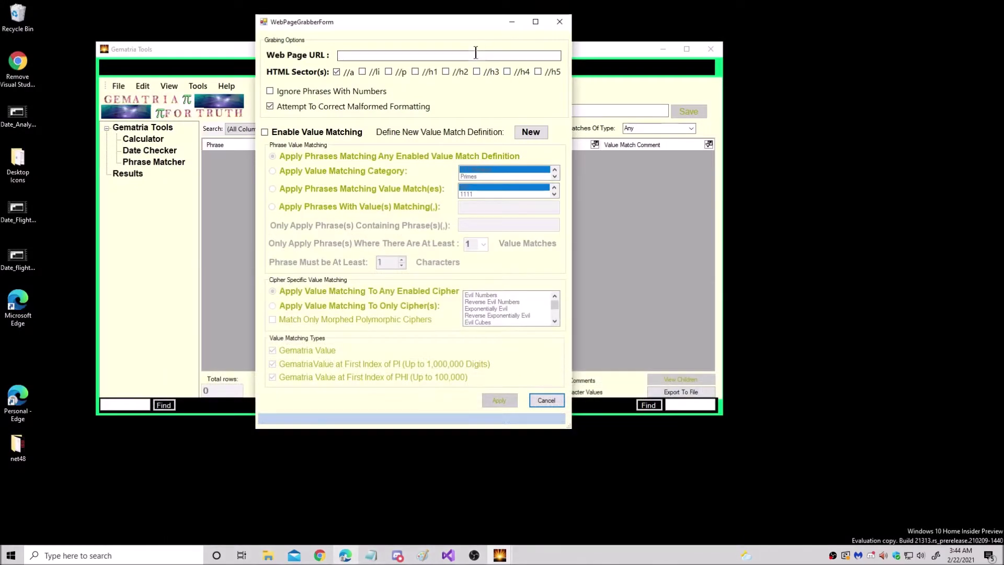
pyautogui.rightClick(473, 52)
pyautogui.click(506, 97)
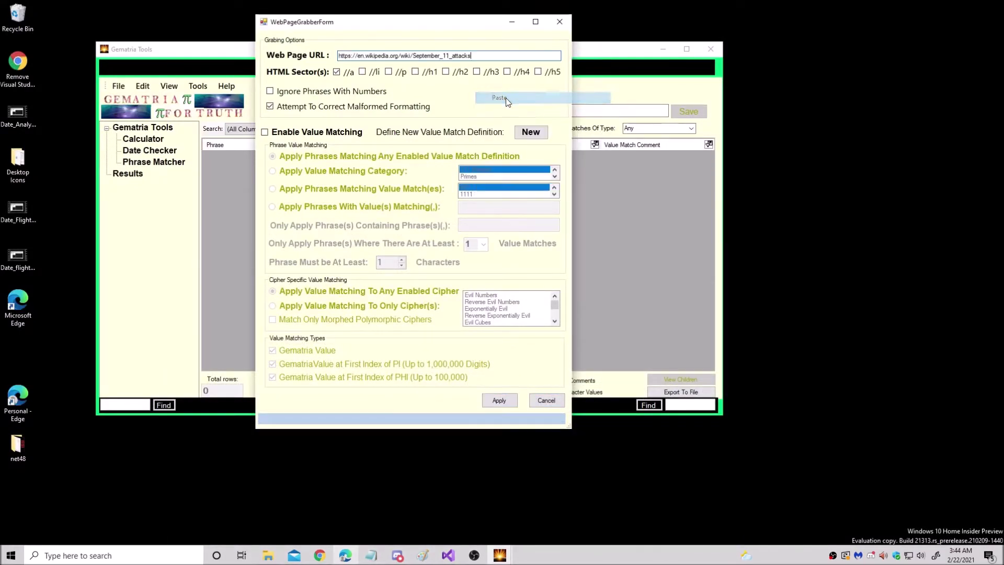
# - Include the //li, //p and //h1 to //h5 HTML sectors in the grab, and ignore phrases with numbers
pyautogui.click(362, 73)
pyautogui.click(389, 72)
pyautogui.click(415, 72)
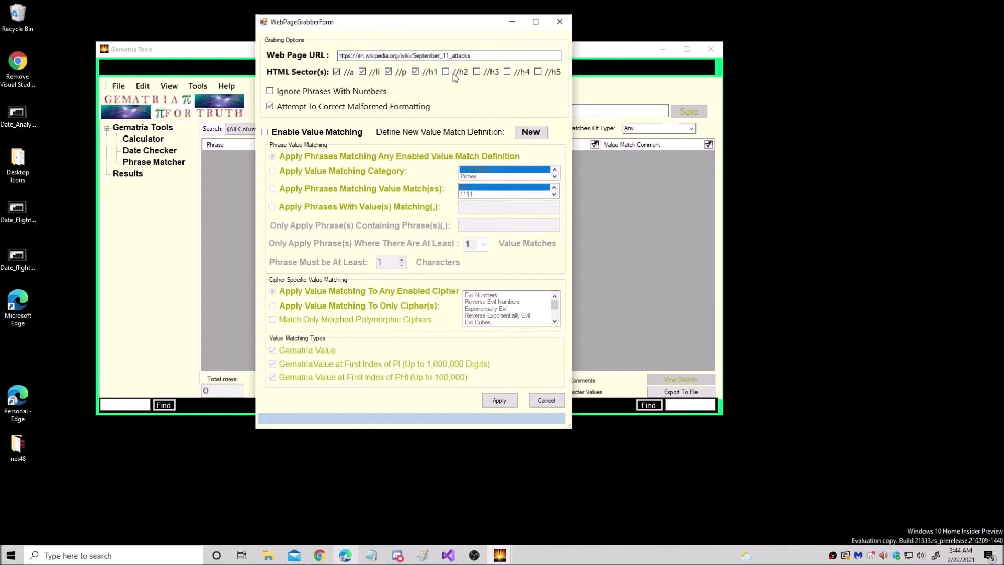
pyautogui.click(476, 72)
pyautogui.click(506, 71)
pyautogui.click(537, 71)
# - Enable value matching by category, select several categories including Primes and Digits Alike, and run the page grab
pyautogui.click(265, 132)
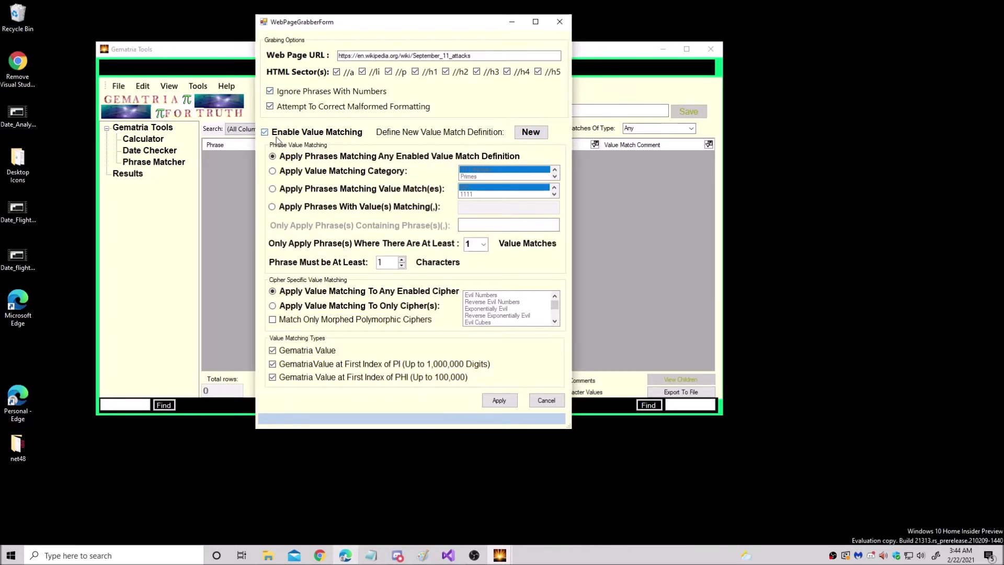
pyautogui.click(280, 172)
pyautogui.click(500, 177)
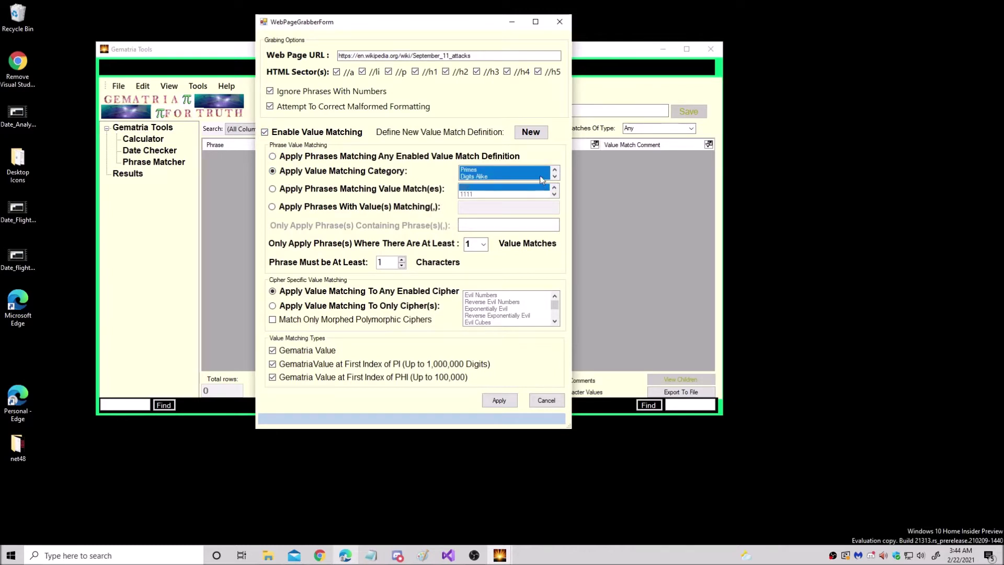
pyautogui.click(524, 176)
pyautogui.click(486, 178)
pyautogui.click(487, 406)
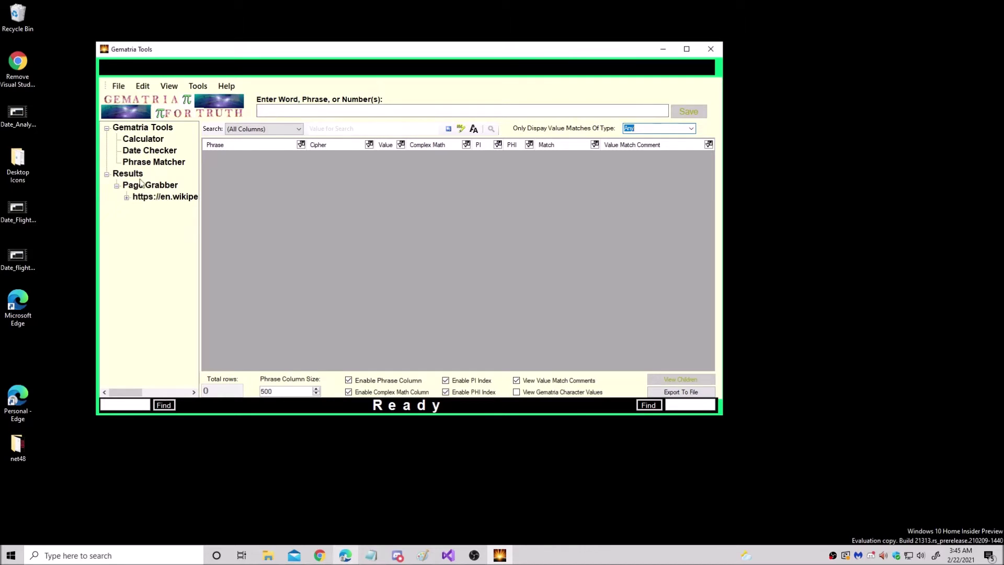
# - Expand the Page Grabber result for the Wikipedia address and show its child phrases in the results table
pyautogui.click(126, 198)
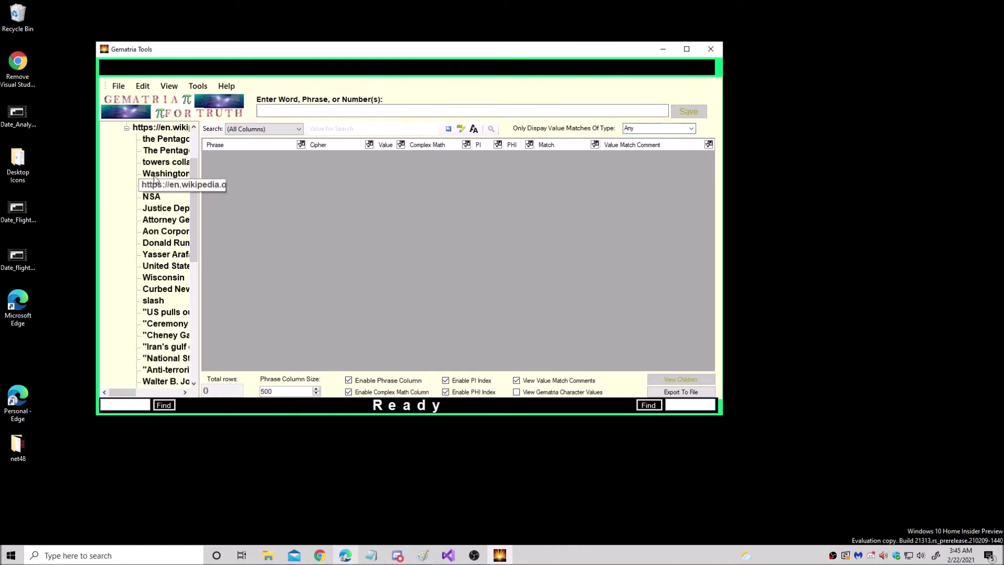
pyautogui.click(169, 130)
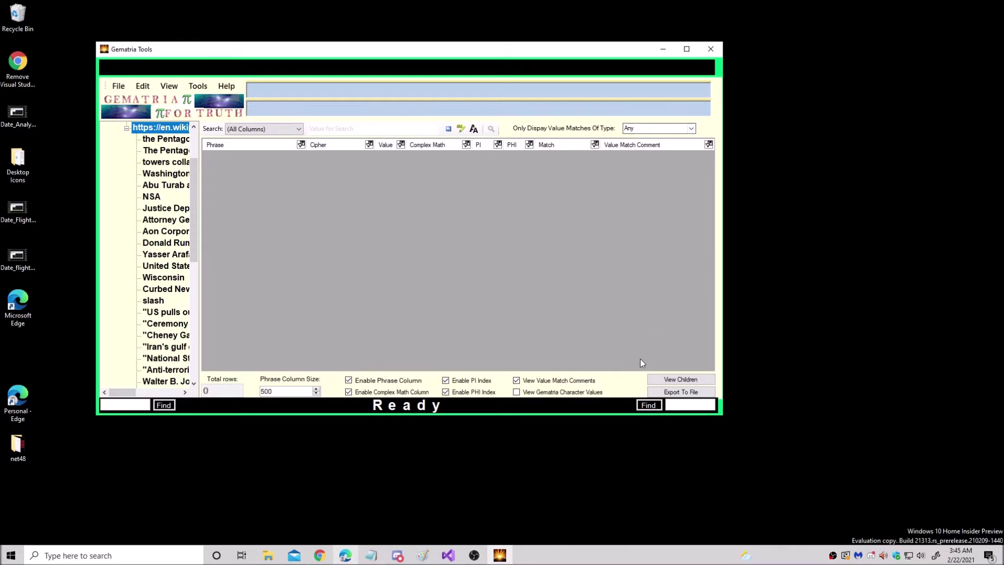
pyautogui.click(686, 379)
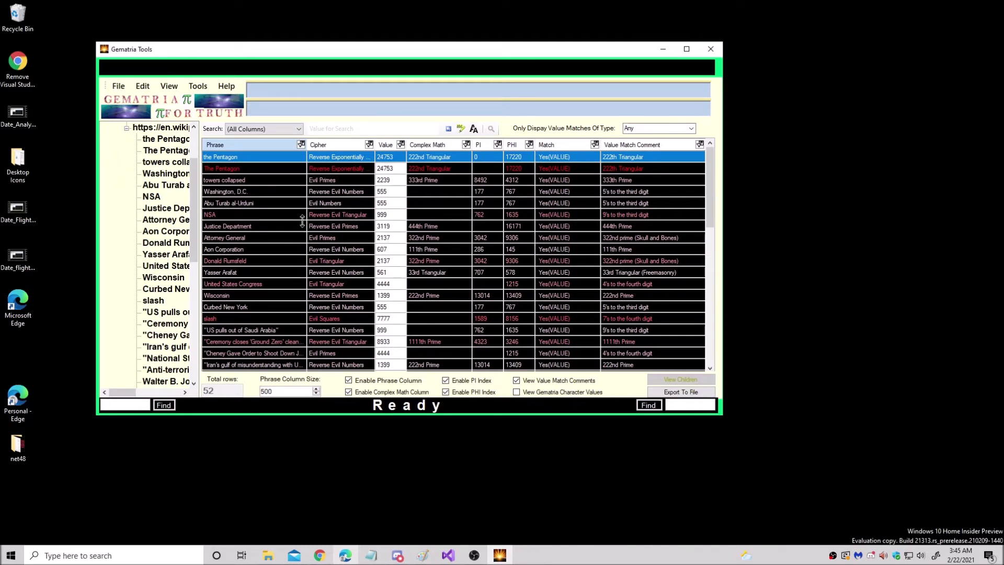
# - Examine the ciphers, values and match comments of the first matched phrases, from "towers collapsed" through "United States Congress" to "slash"
pyautogui.click(268, 179)
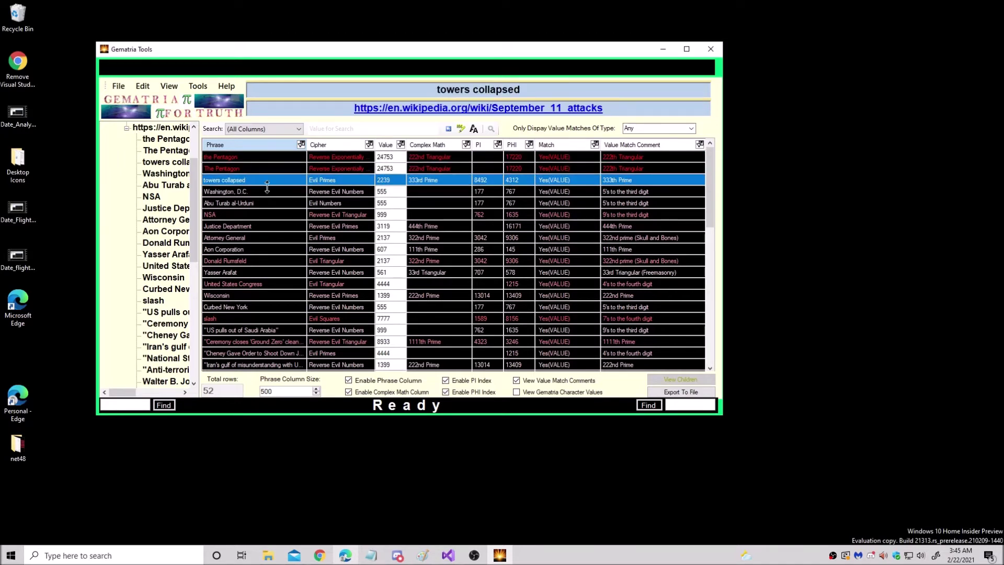
pyautogui.click(261, 192)
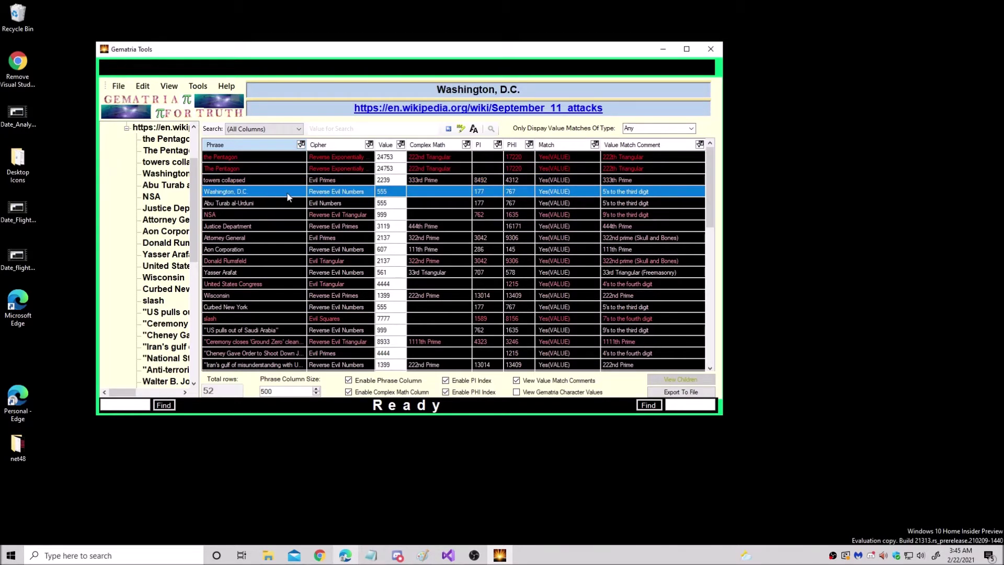
pyautogui.click(270, 217)
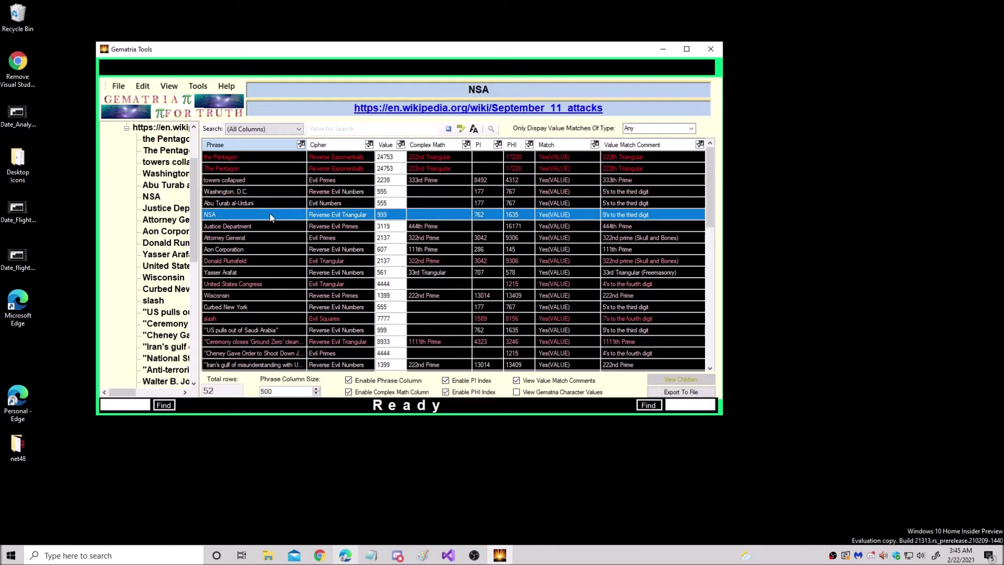
pyautogui.click(285, 226)
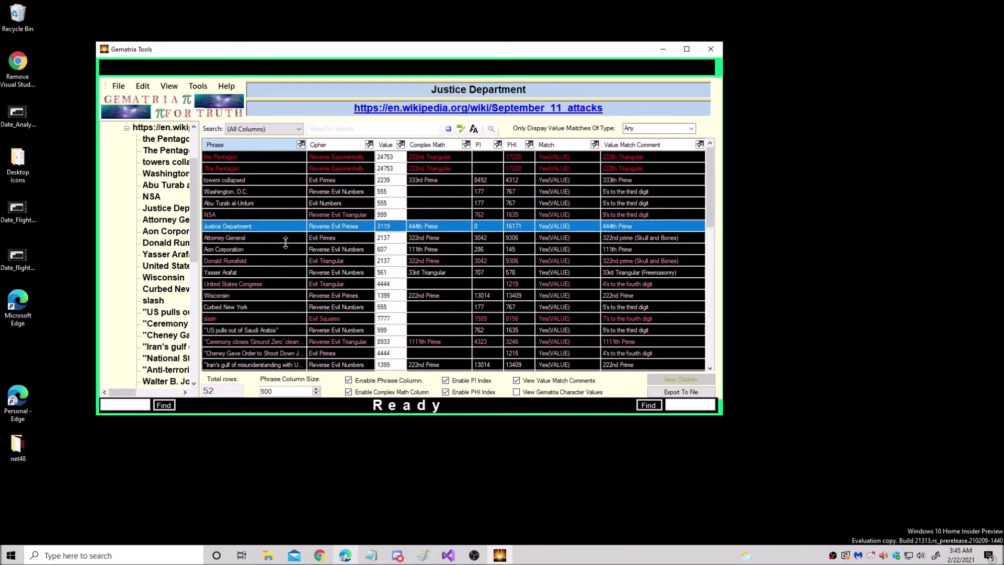
pyautogui.click(287, 238)
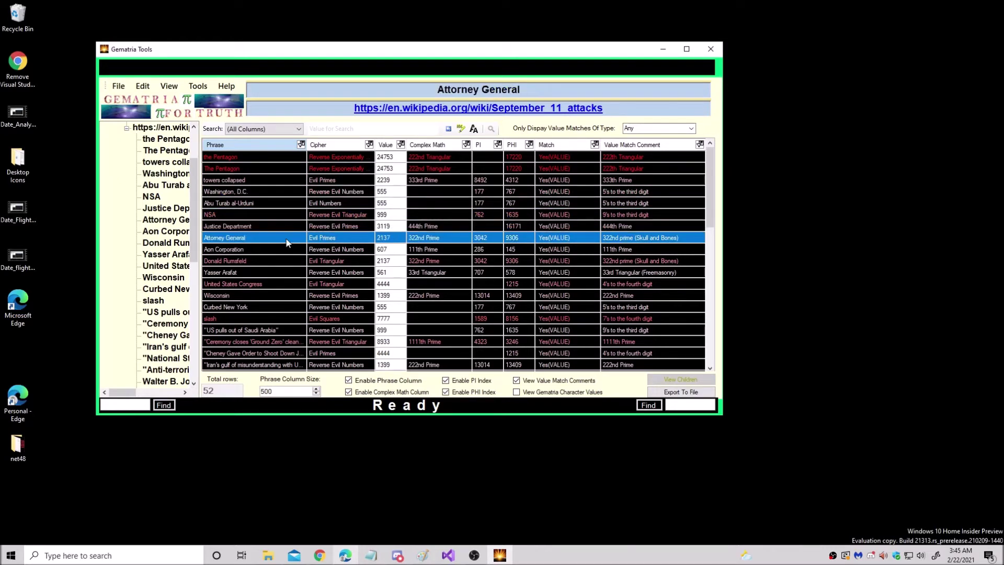
pyautogui.click(268, 263)
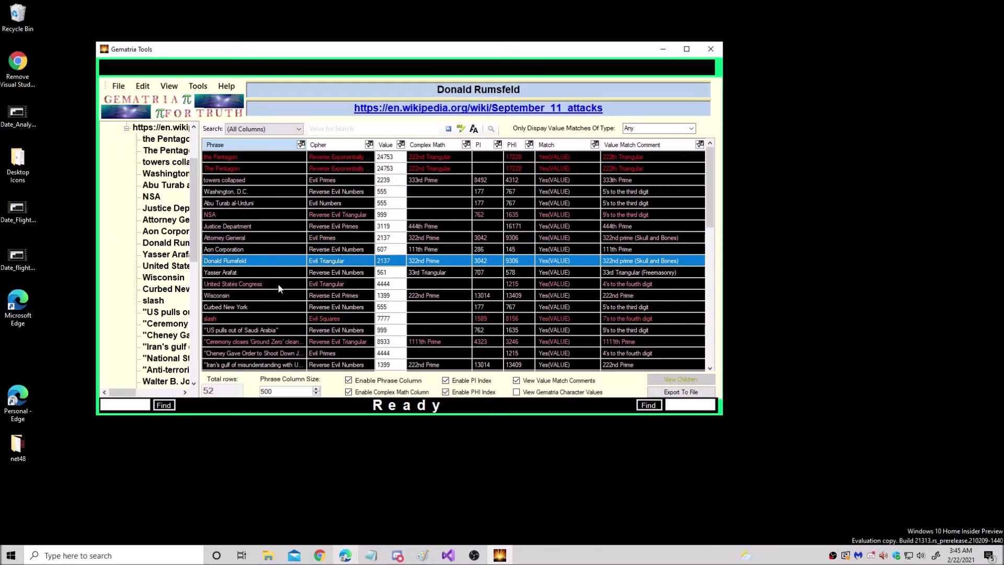
pyautogui.click(279, 284)
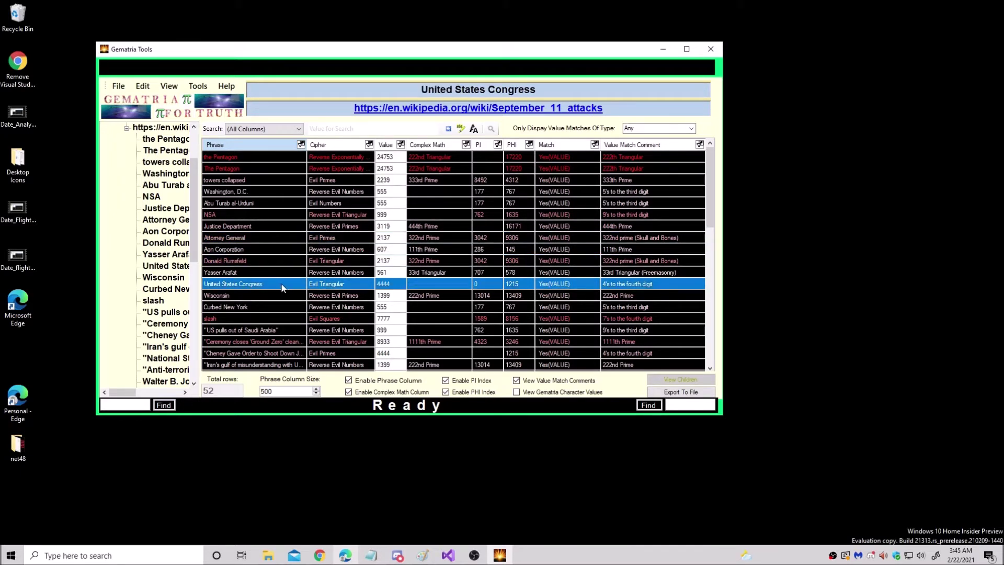
pyautogui.click(272, 319)
pyautogui.scroll(-2, 272, 322)
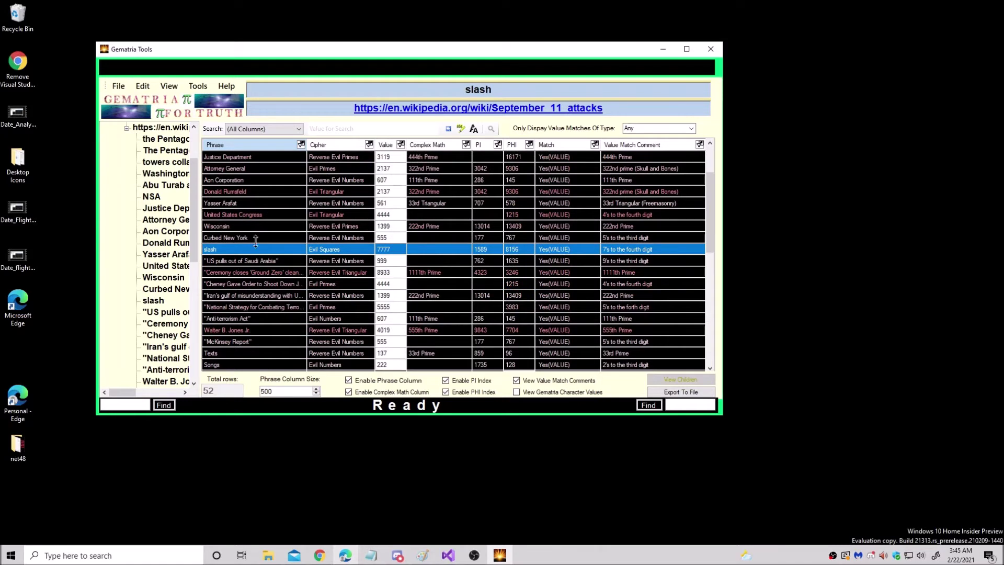
# - Review further matched phrases down the table, including "Cheney Gave Order to Shoot Down Jets", "Anti-terrorism Act", "Cross" and both "killing" rows
pyautogui.click(271, 288)
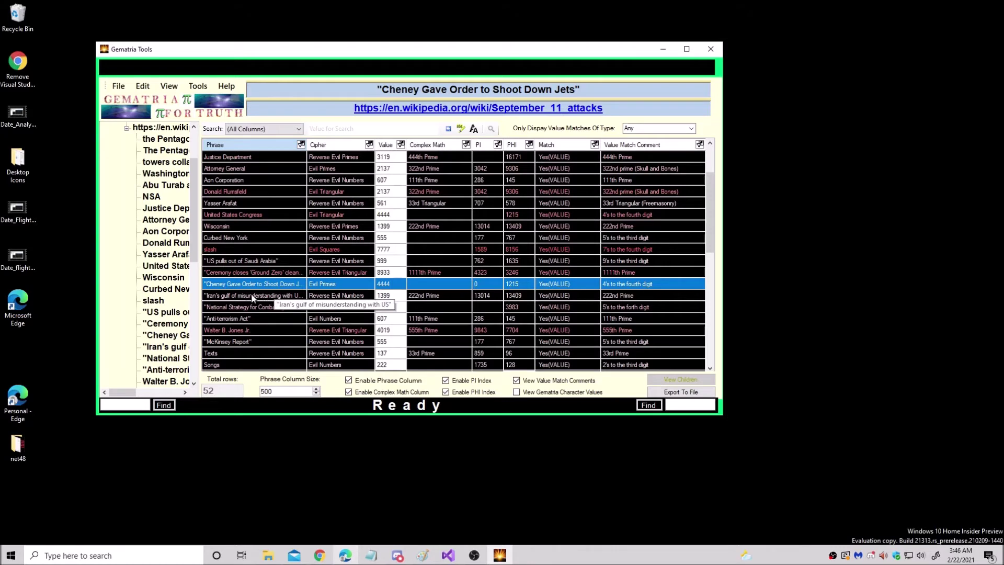
pyautogui.click(262, 296)
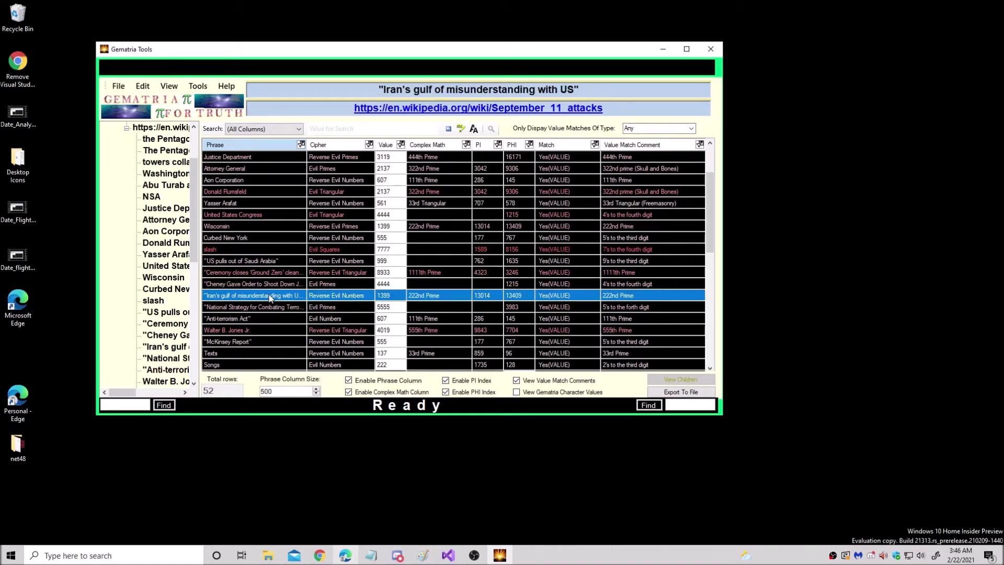
pyautogui.scroll(-1, 274, 314)
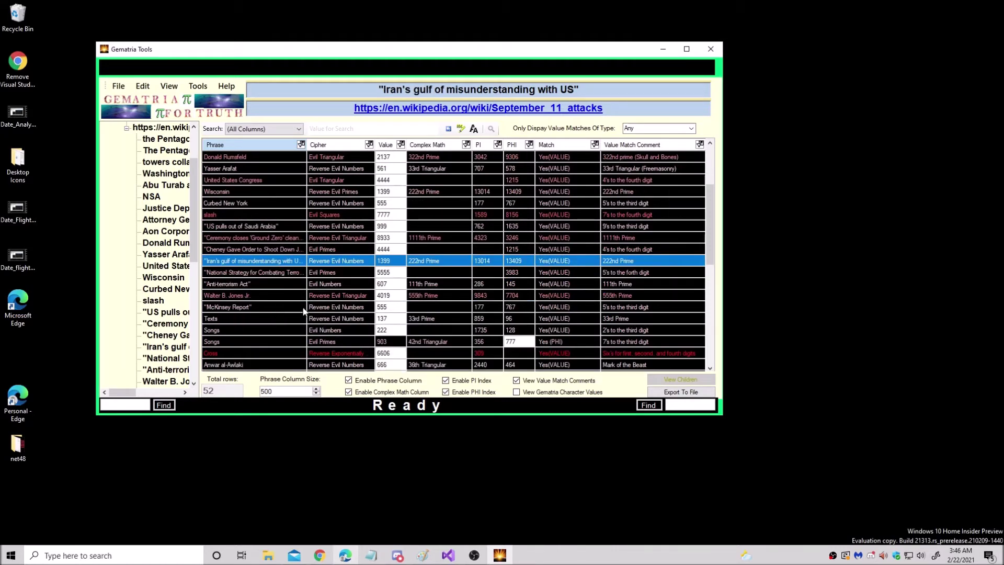
pyautogui.click(281, 285)
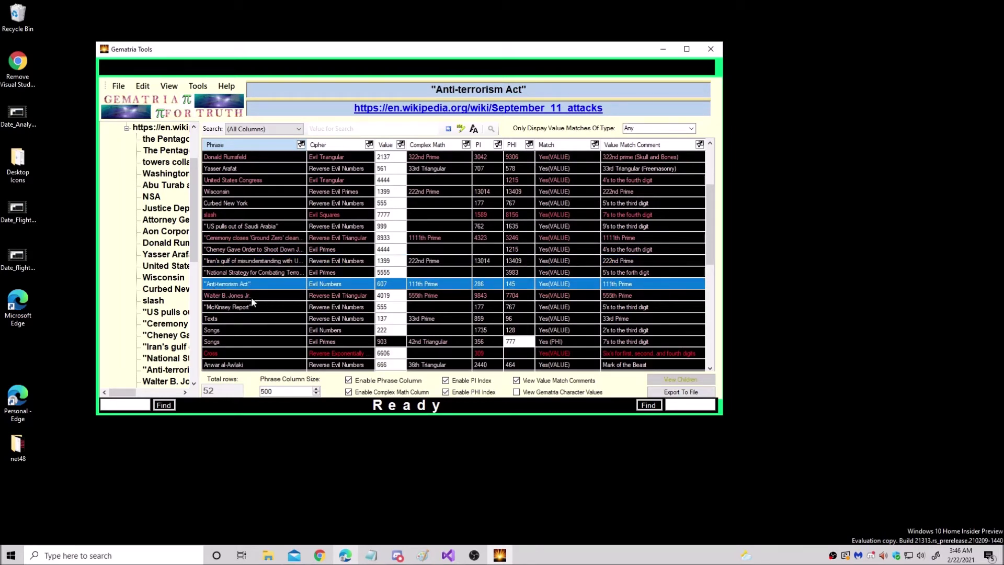
pyautogui.scroll(-2, 291, 300)
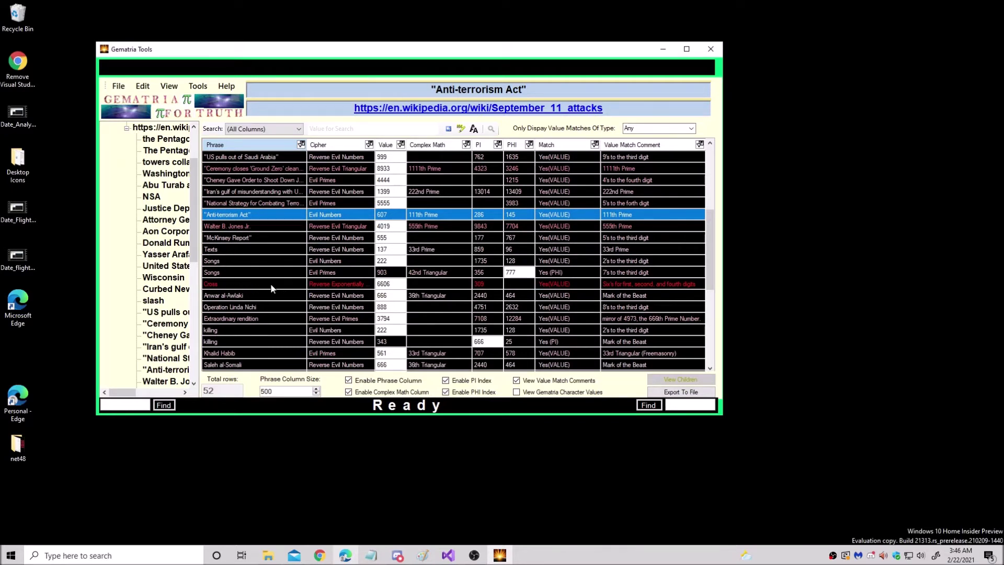
pyautogui.click(272, 287)
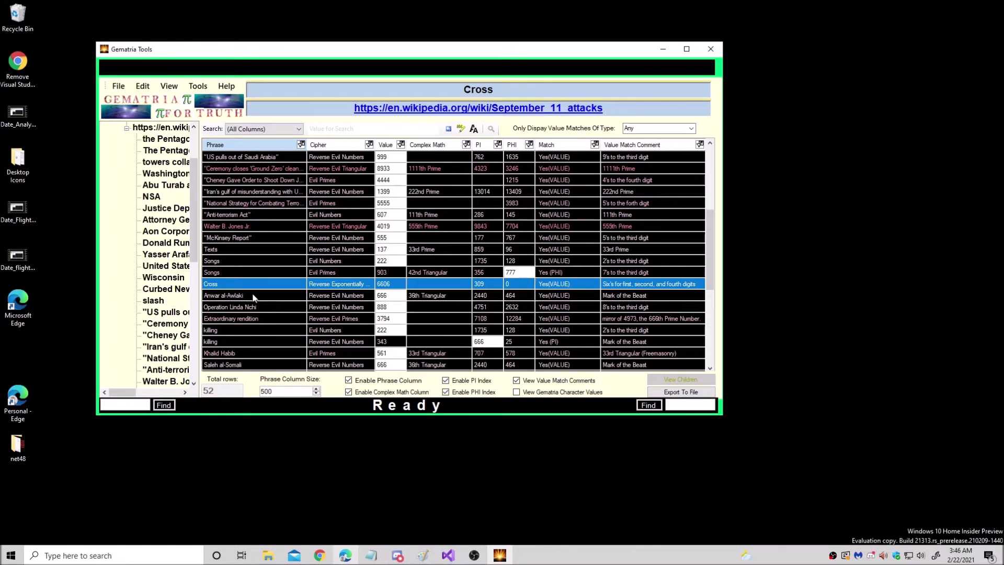
pyautogui.scroll(-1, 272, 298)
pyautogui.scroll(-1, 269, 272)
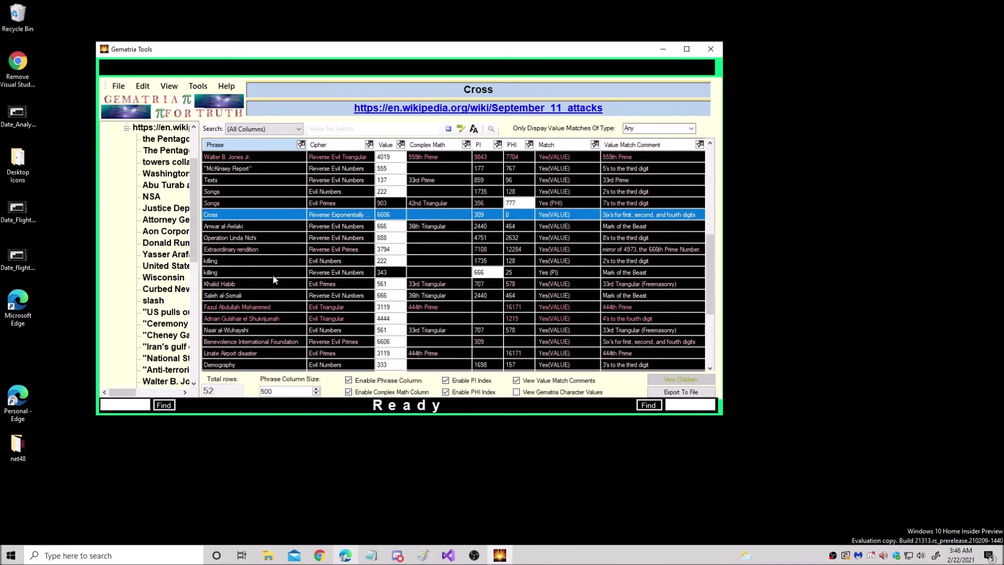
pyautogui.click(273, 274)
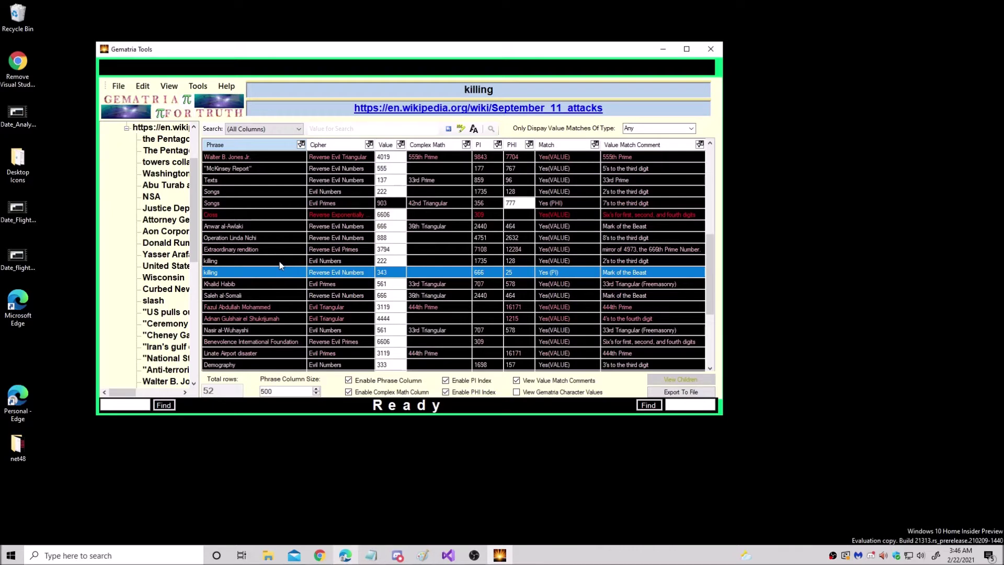
pyautogui.click(280, 261)
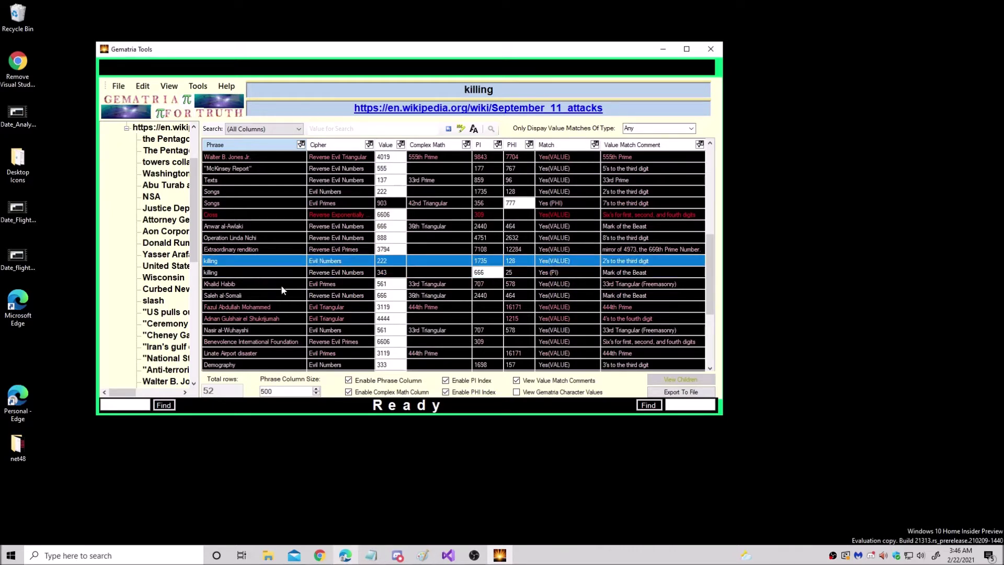
pyautogui.scroll(-2, 281, 290)
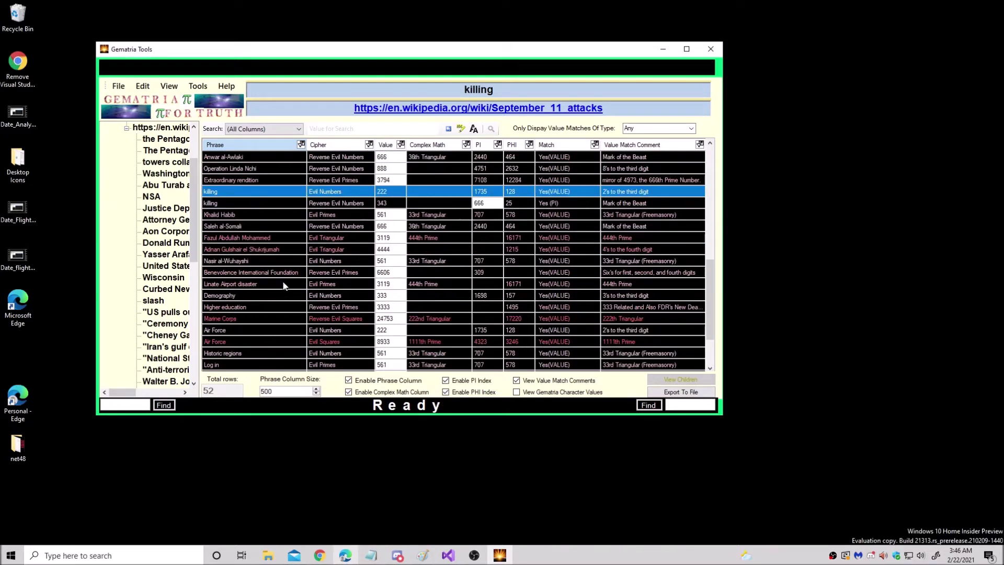
# - Review the remaining matched phrases down to "External links", including "Marine Corps" and "Air Force", and return to the earlier rows
pyautogui.scroll(-1, 256, 294)
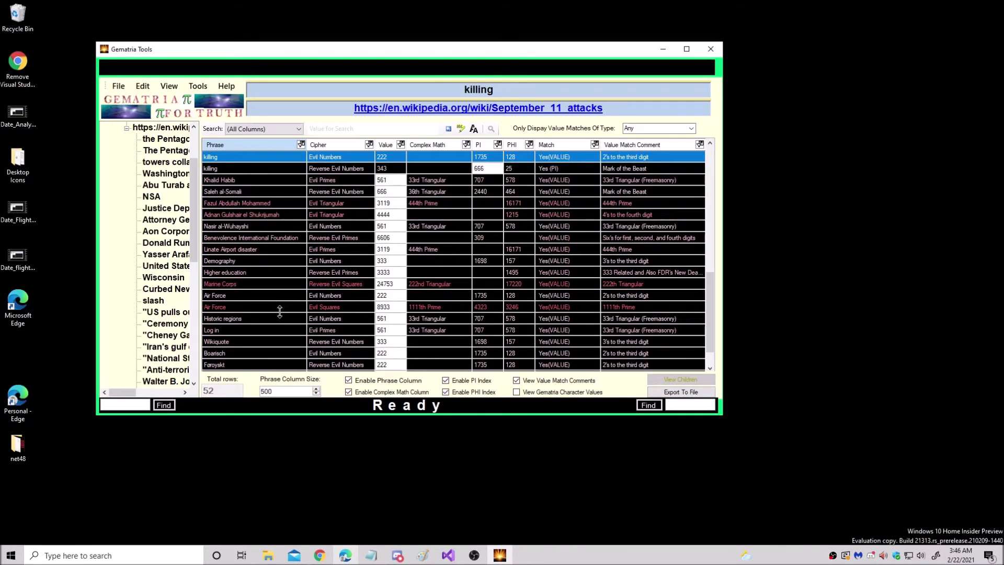
pyautogui.scroll(-1, 279, 312)
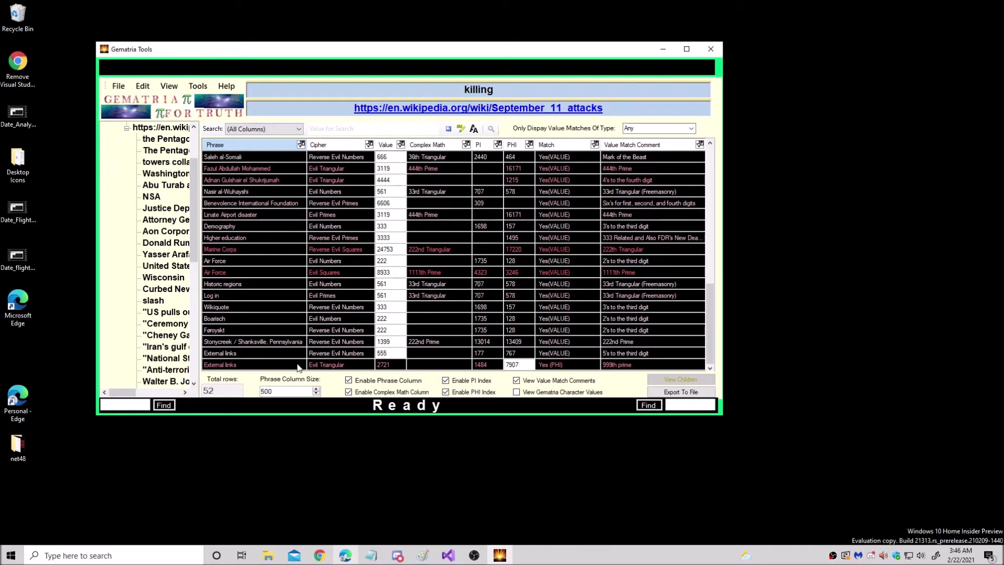
pyautogui.scroll(10, 297, 359)
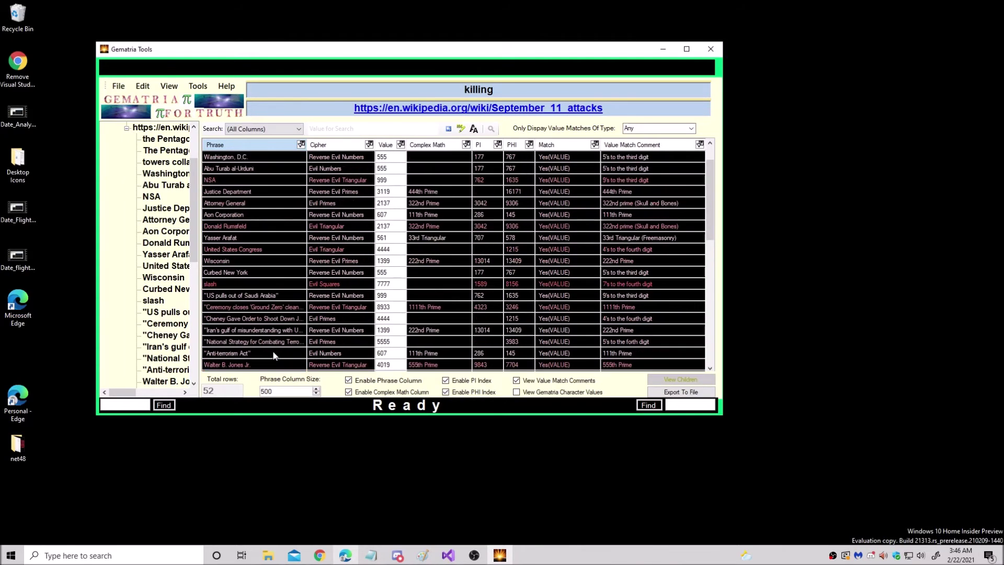
pyautogui.scroll(1, 250, 343)
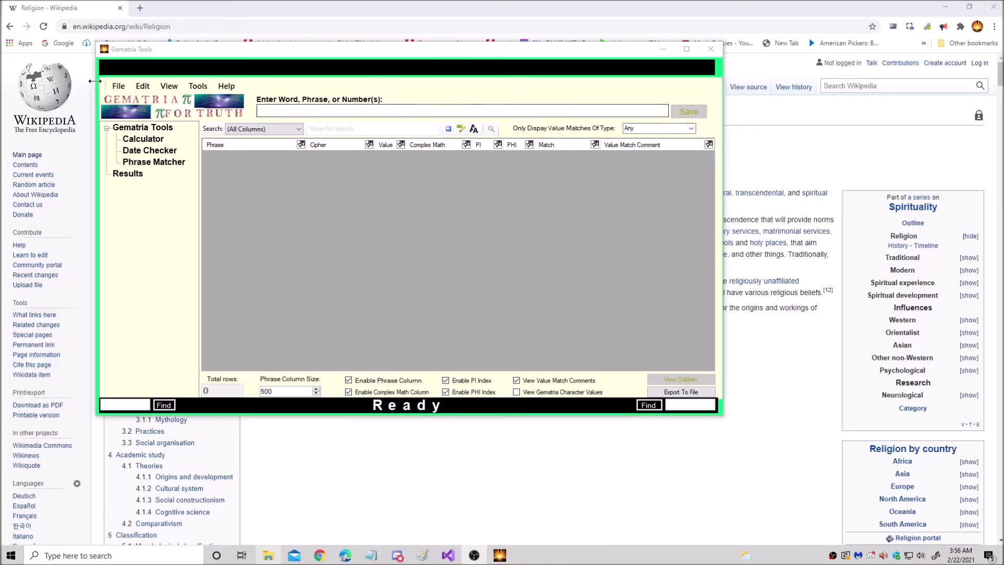
# - Open the Web Crawler tool and move its window up over the main window
pyautogui.click(194, 88)
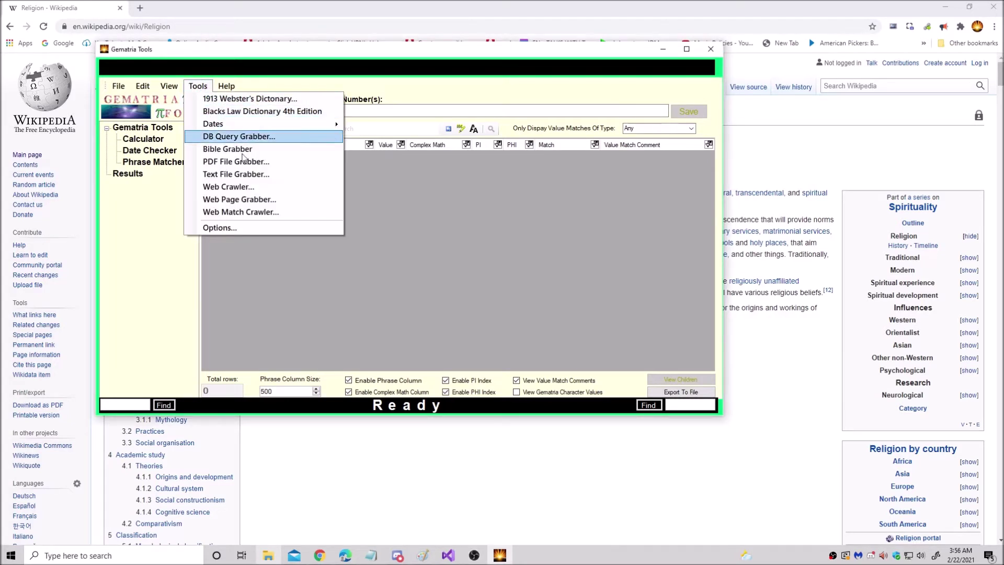
pyautogui.click(232, 187)
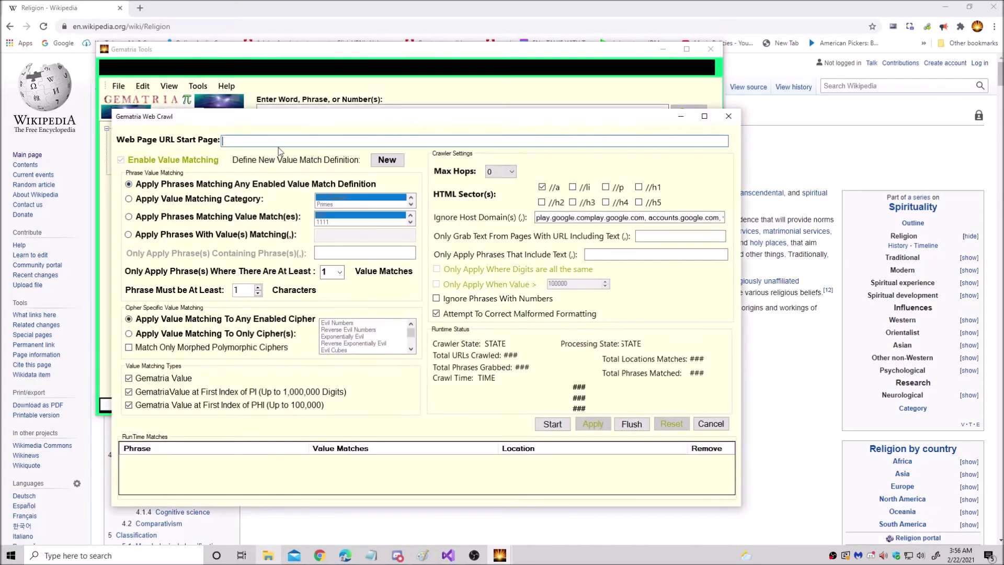
pyautogui.moveTo(294, 116); pyautogui.dragTo(289, 81)
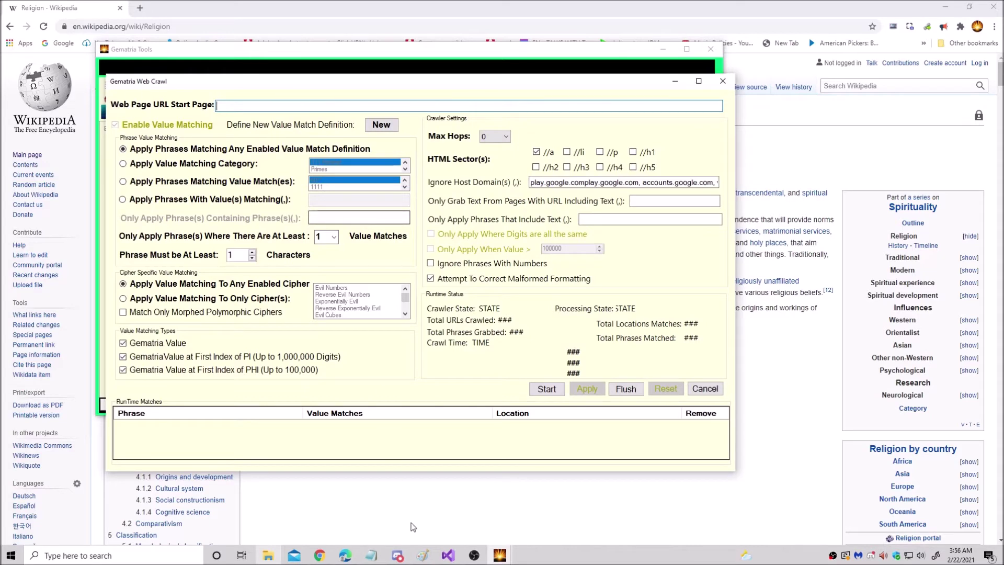
# - Copy the address of the Wikipedia Religion article from Chrome and paste it as the crawl's start page URL
pyautogui.click(320, 555)
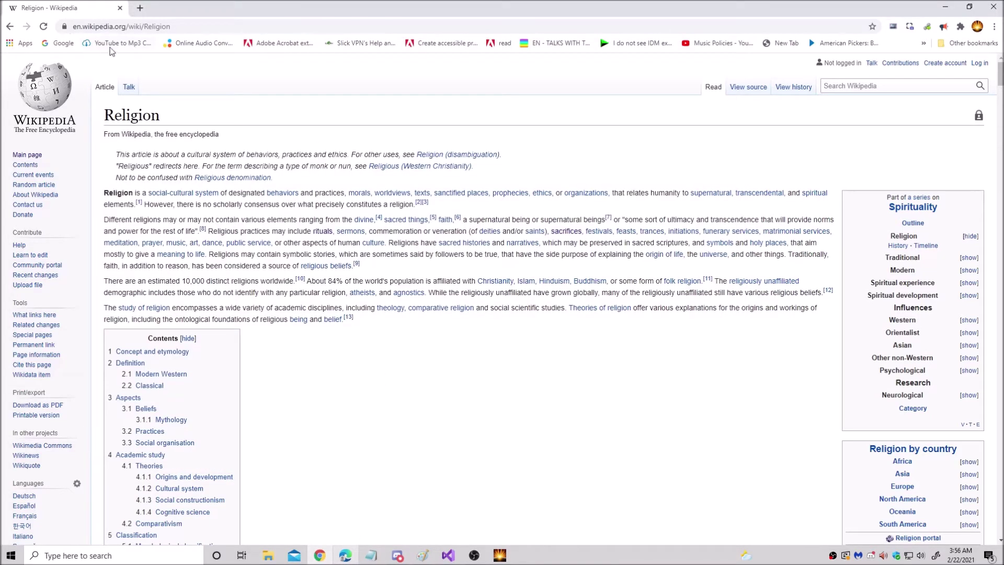
pyautogui.click(198, 26)
pyautogui.moveTo(237, 27); pyautogui.dragTo(8, 49)
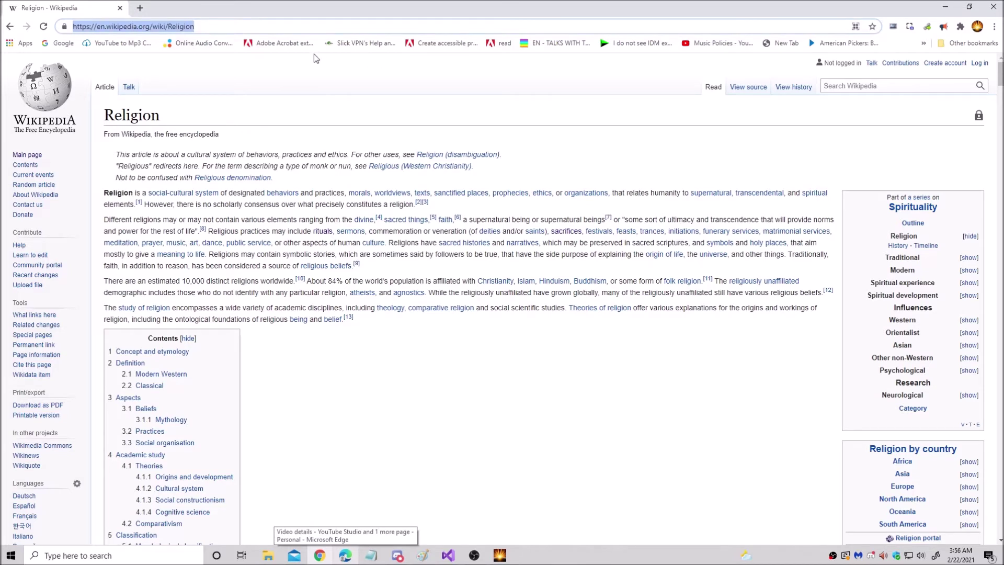
pyautogui.rightClick(159, 26)
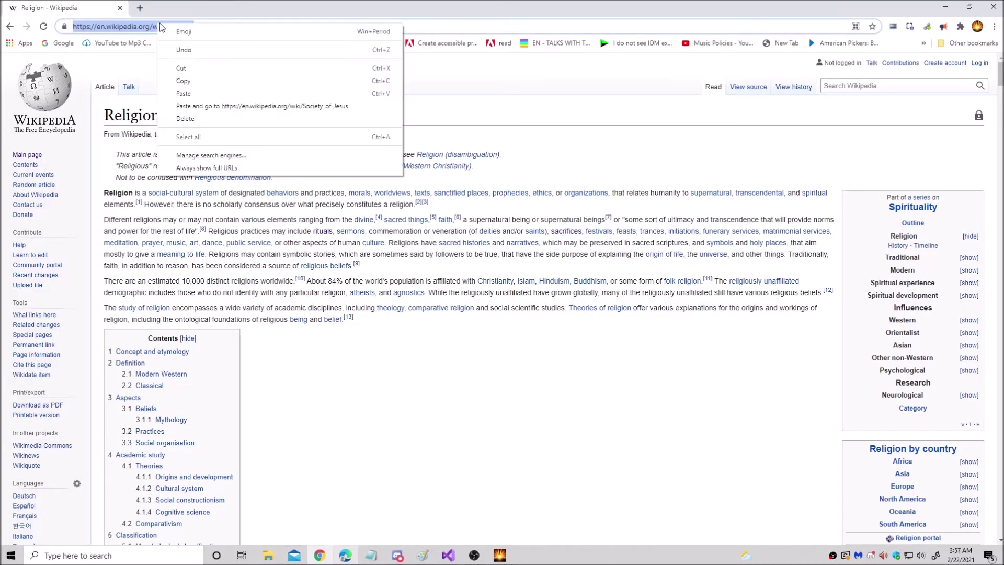
pyautogui.click(212, 86)
pyautogui.click(997, 4)
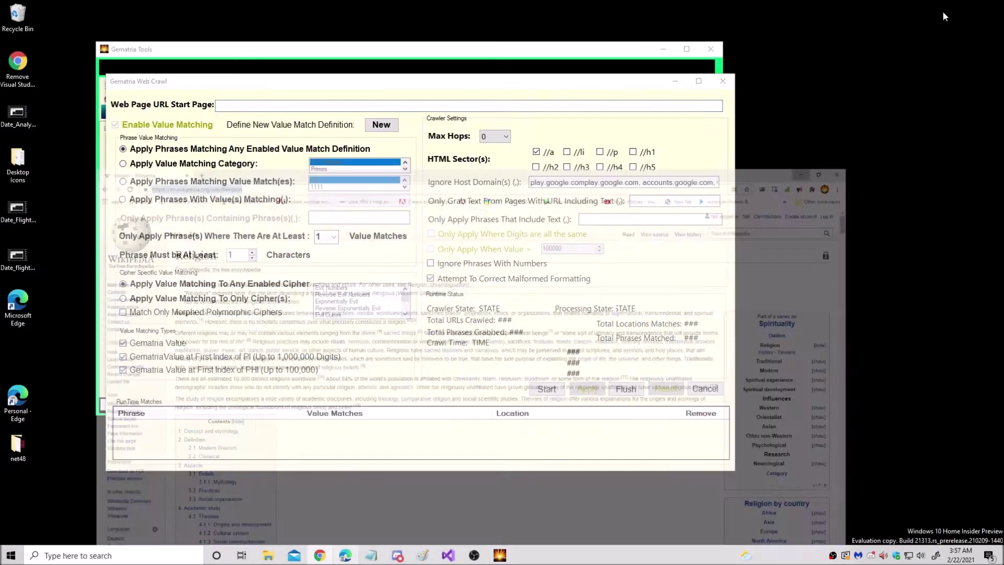
pyautogui.rightClick(411, 106)
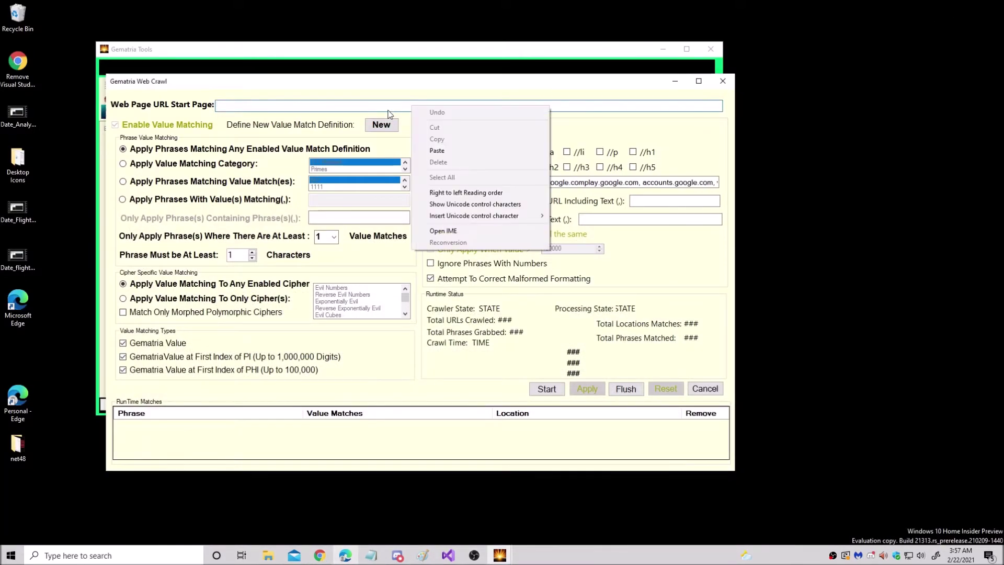
pyautogui.click(459, 153)
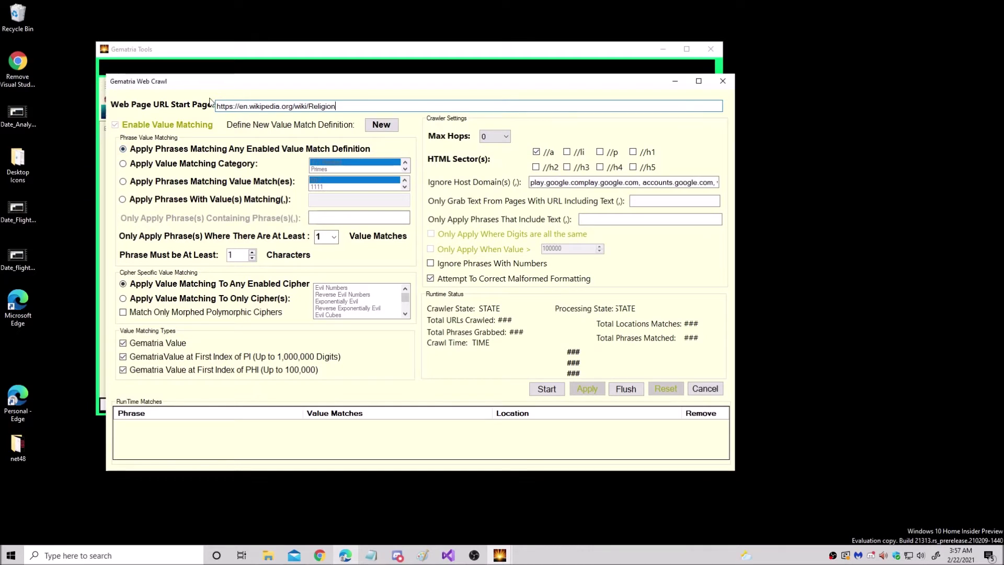
# - Apply value matching by category and select the Primes, Digits Alike and Triangulars categories
pyautogui.click(176, 185)
pyautogui.click(202, 164)
pyautogui.click(382, 169)
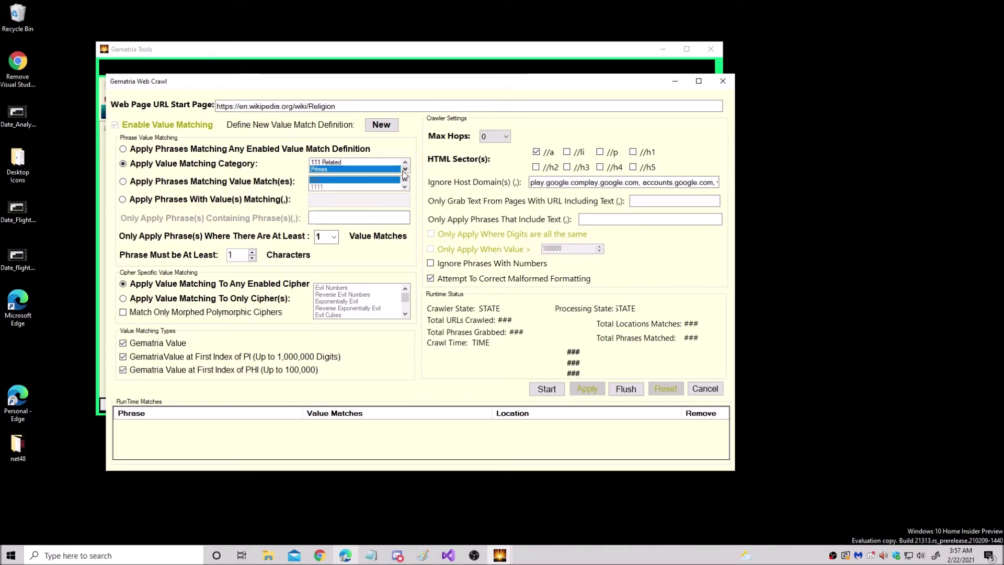
pyautogui.click(335, 170)
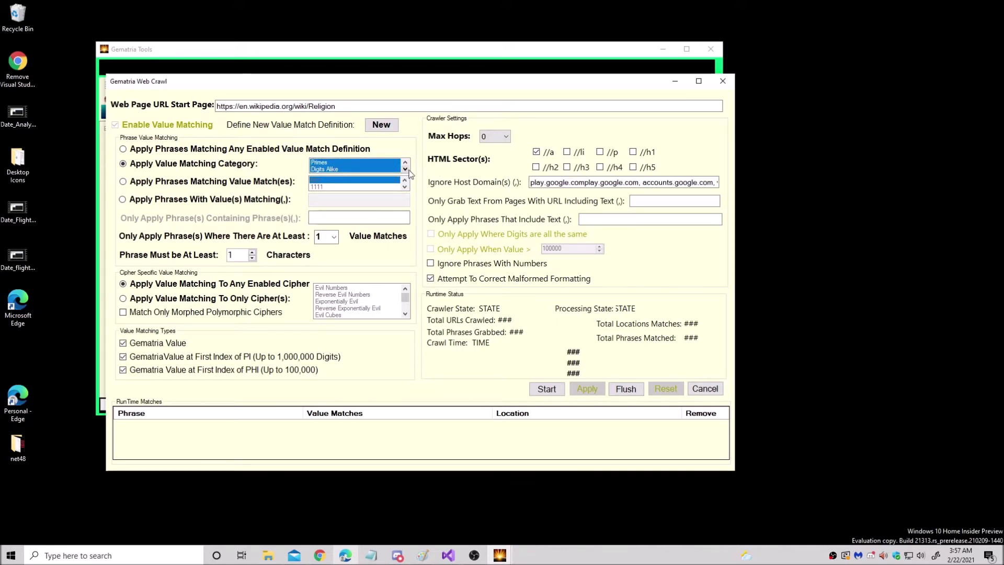
pyautogui.click(405, 169)
pyautogui.click(327, 169)
# - Set the minimum phrase length to 4 characters and match only on the gematria value, excluding the PI and PHI index types
pyautogui.click(252, 252)
pyautogui.click(252, 252)
pyautogui.click(152, 372)
# - Start the crawl with the //li, //p and //h1 to //h5 HTML sectors added and phrases with numbers ignored
pyautogui.click(567, 151)
pyautogui.click(599, 152)
pyautogui.click(632, 151)
pyautogui.click(633, 167)
pyautogui.click(599, 167)
pyautogui.click(566, 167)
pyautogui.click(535, 167)
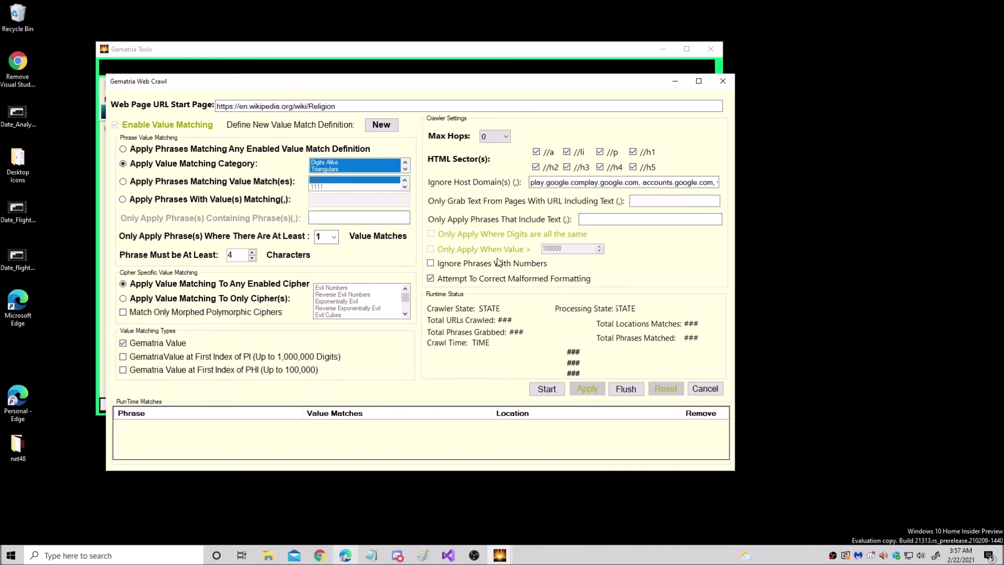
pyautogui.click(443, 267)
pyautogui.click(551, 391)
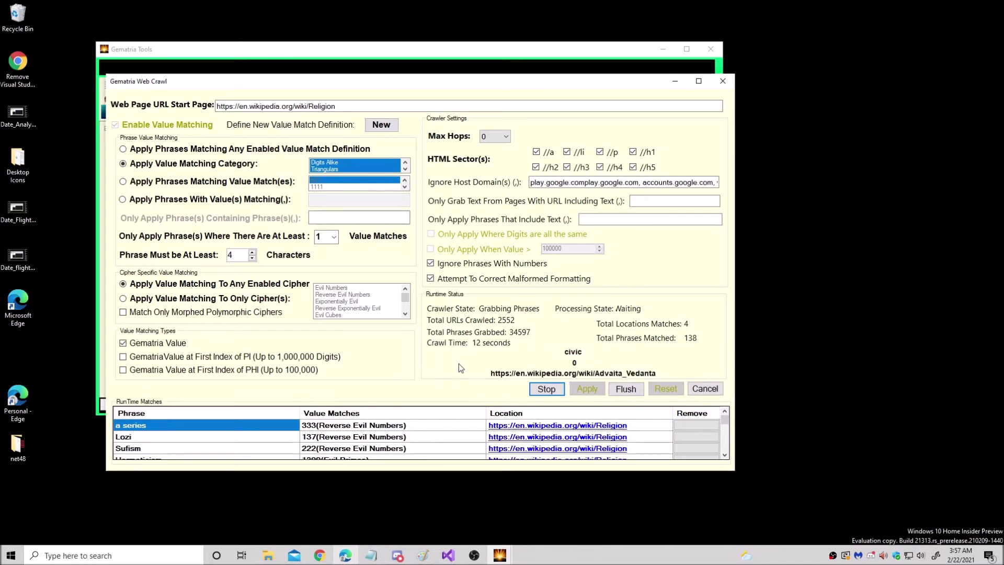
# - Examine the runtime matches for the Religion page, reading each phrase's value and cipher from "Sufism" through "Buddhism" to "Pushtimarg"
pyautogui.click(724, 455)
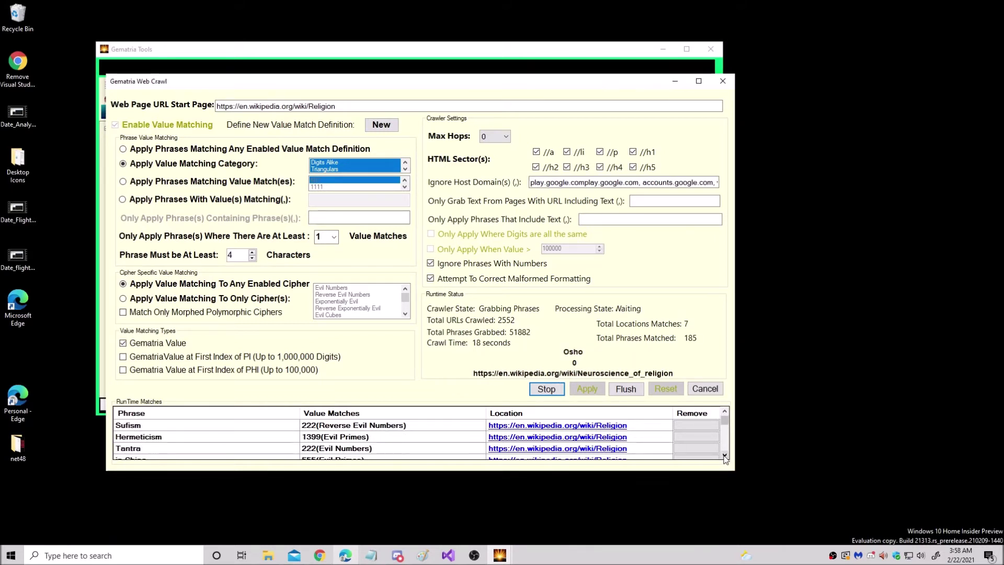
pyautogui.click(724, 455)
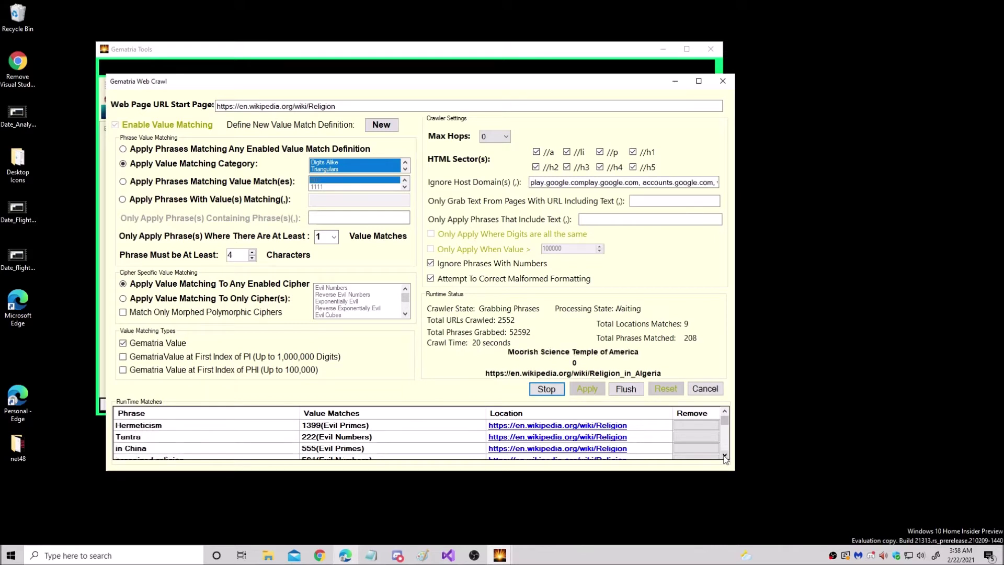
pyautogui.click(724, 454)
pyautogui.click(724, 455)
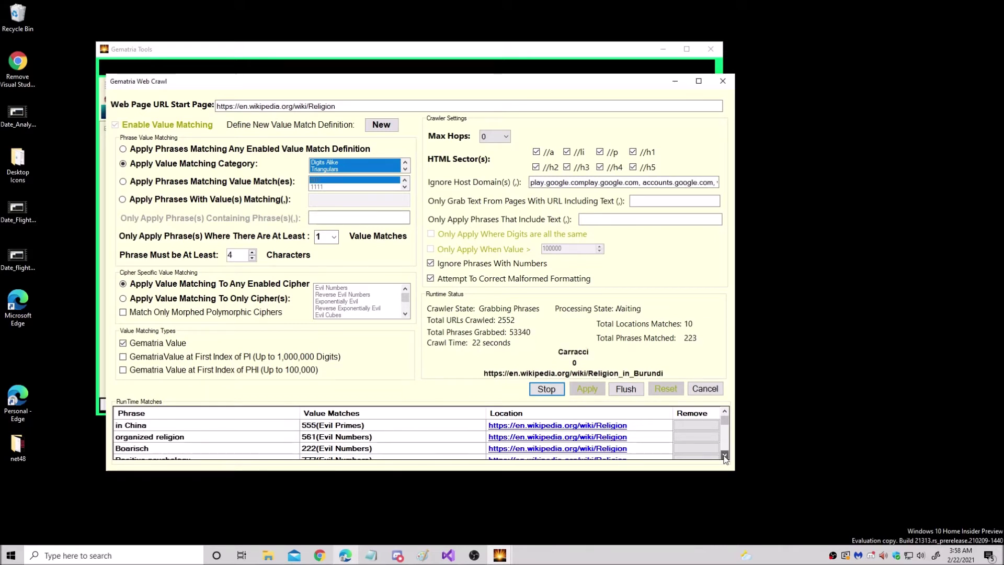
pyautogui.click(724, 455)
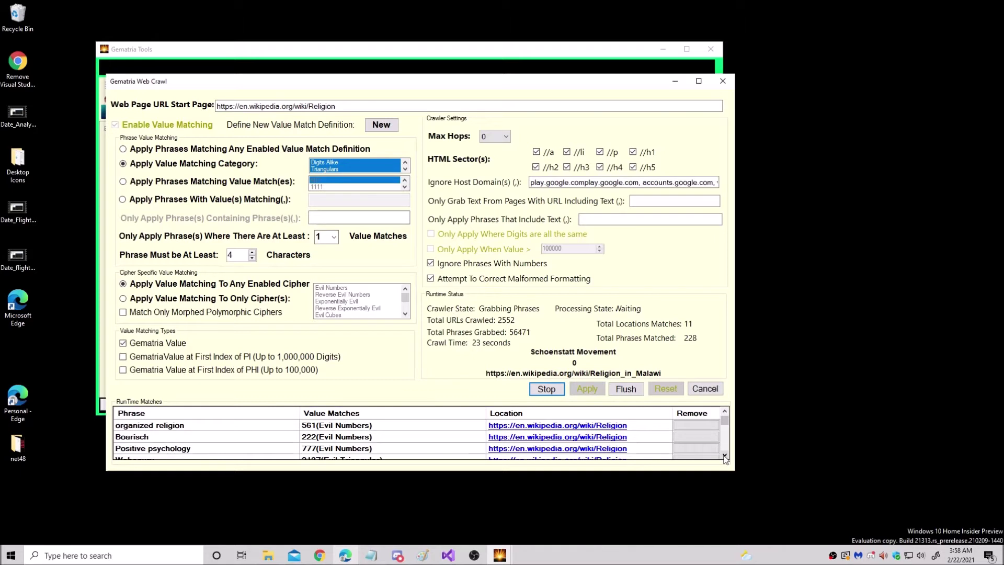
pyautogui.click(724, 455)
pyautogui.click(724, 454)
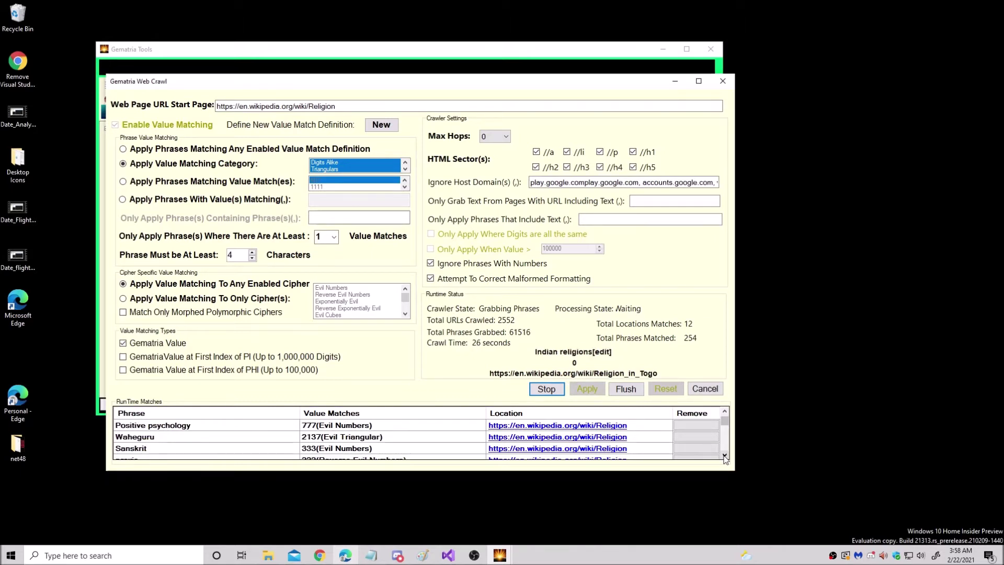
pyautogui.click(724, 455)
pyautogui.click(724, 454)
pyautogui.click(724, 455)
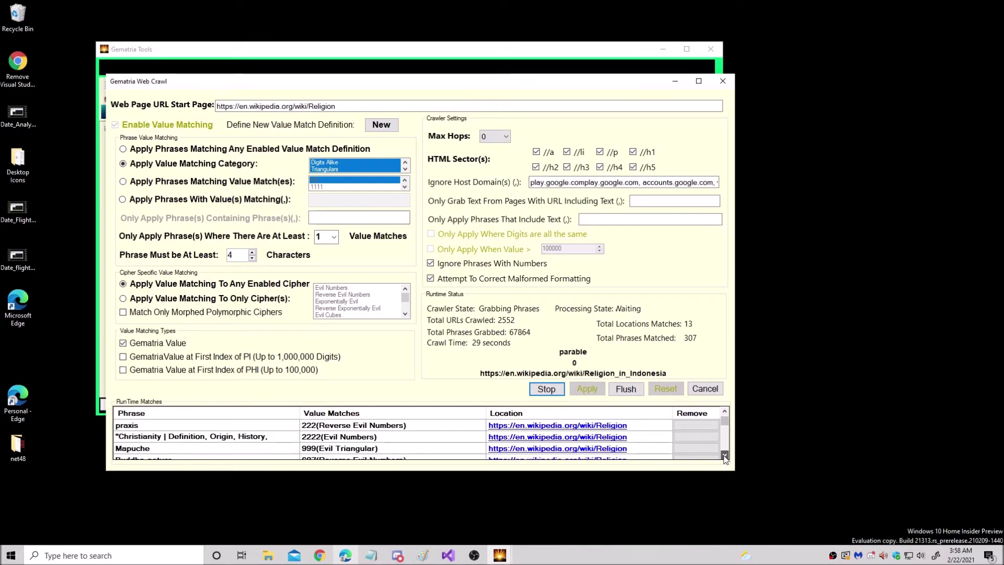
pyautogui.click(724, 455)
pyautogui.click(724, 454)
pyautogui.click(724, 455)
pyautogui.click(724, 455)
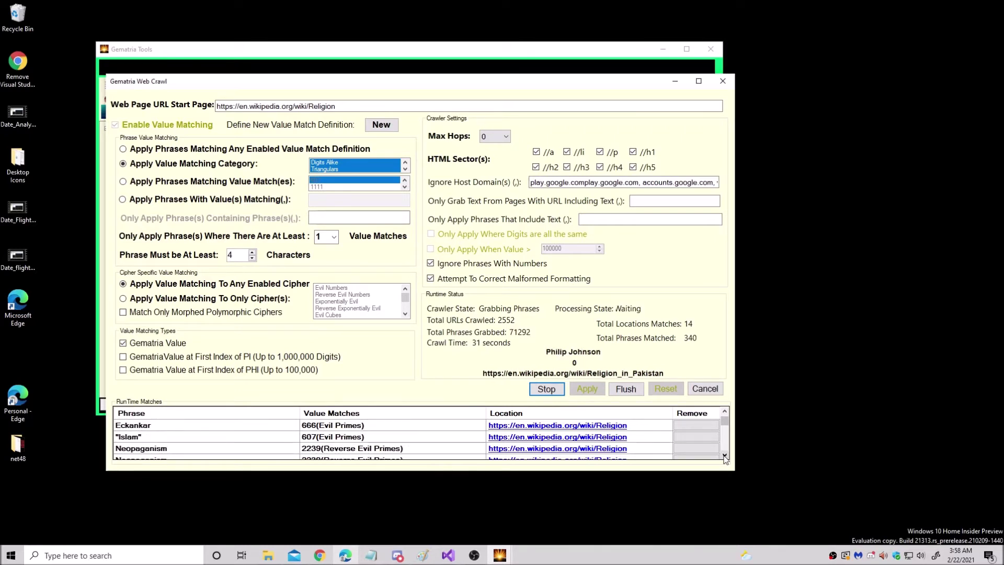
pyautogui.click(724, 454)
pyautogui.click(724, 455)
pyautogui.click(724, 455)
pyautogui.click(724, 454)
pyautogui.click(724, 454)
pyautogui.click(724, 454)
pyautogui.click(724, 455)
pyautogui.click(724, 454)
pyautogui.click(723, 455)
pyautogui.click(724, 455)
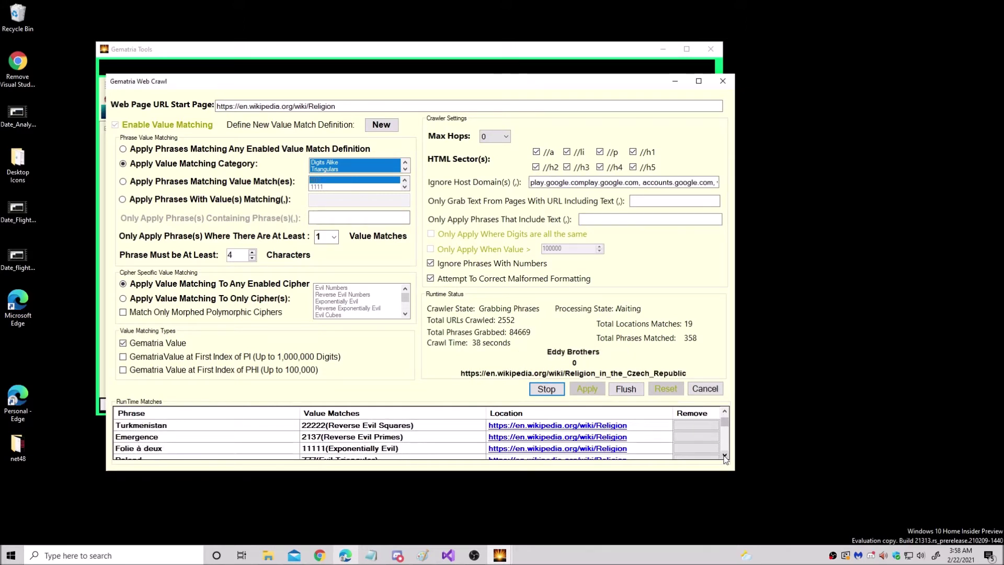
pyautogui.click(724, 454)
pyautogui.click(724, 454)
pyautogui.click(724, 455)
pyautogui.click(725, 455)
pyautogui.click(724, 456)
pyautogui.click(725, 455)
pyautogui.click(724, 455)
pyautogui.click(724, 455)
pyautogui.click(725, 455)
pyautogui.click(724, 455)
pyautogui.click(725, 455)
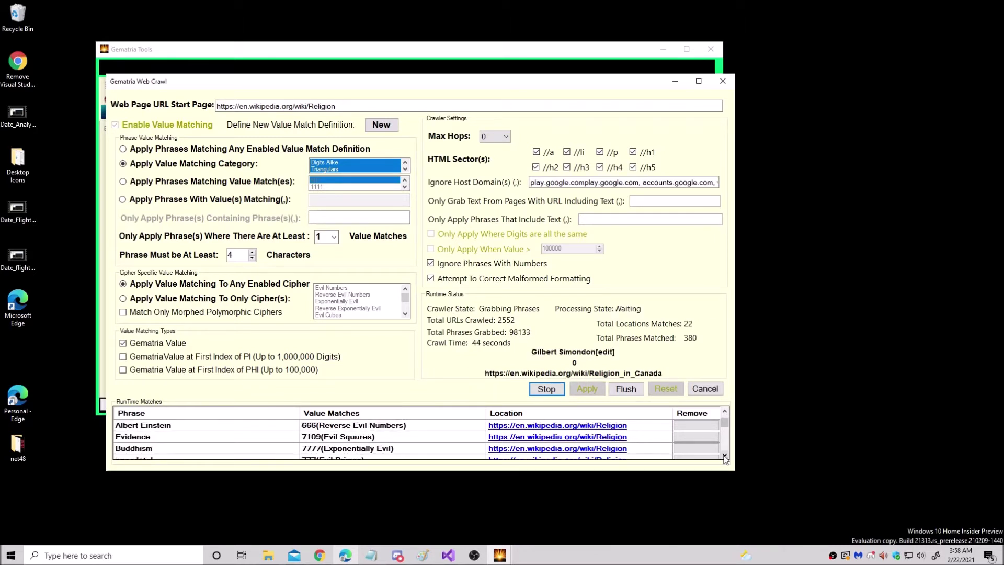
pyautogui.click(724, 455)
pyautogui.click(725, 456)
pyautogui.click(724, 455)
pyautogui.click(725, 455)
pyautogui.click(725, 455)
pyautogui.click(725, 455)
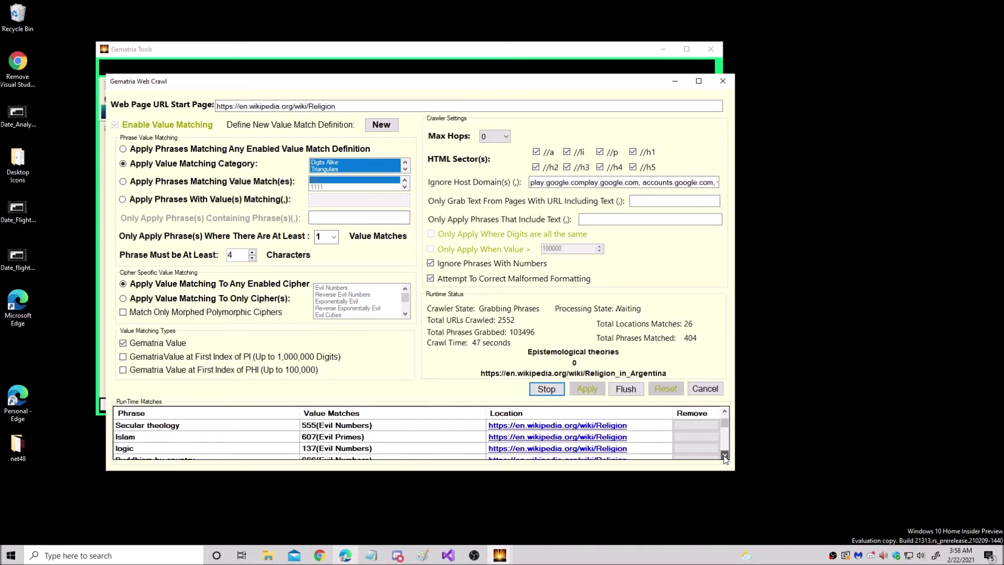
pyautogui.click(724, 455)
pyautogui.click(724, 455)
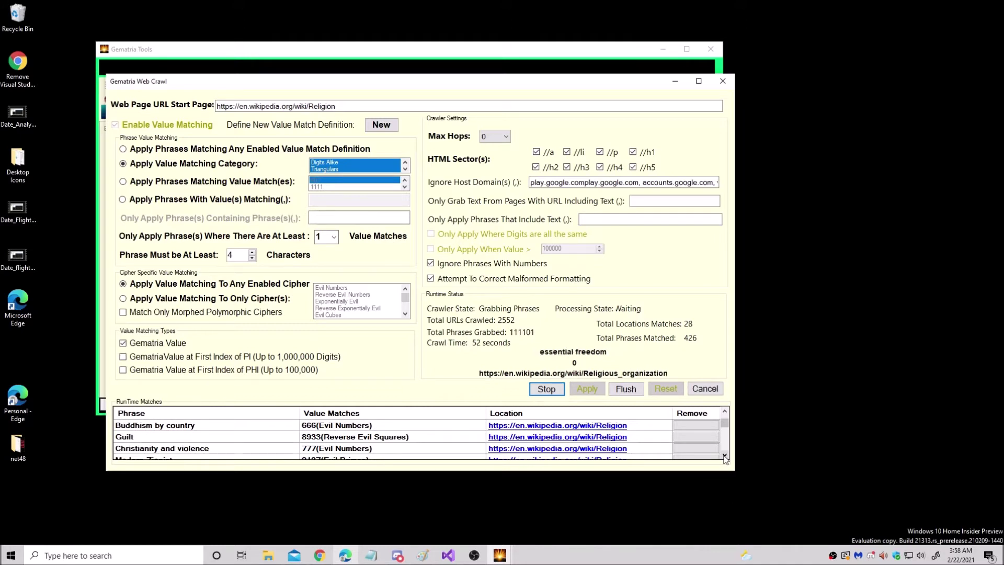
pyautogui.click(725, 455)
pyautogui.click(724, 455)
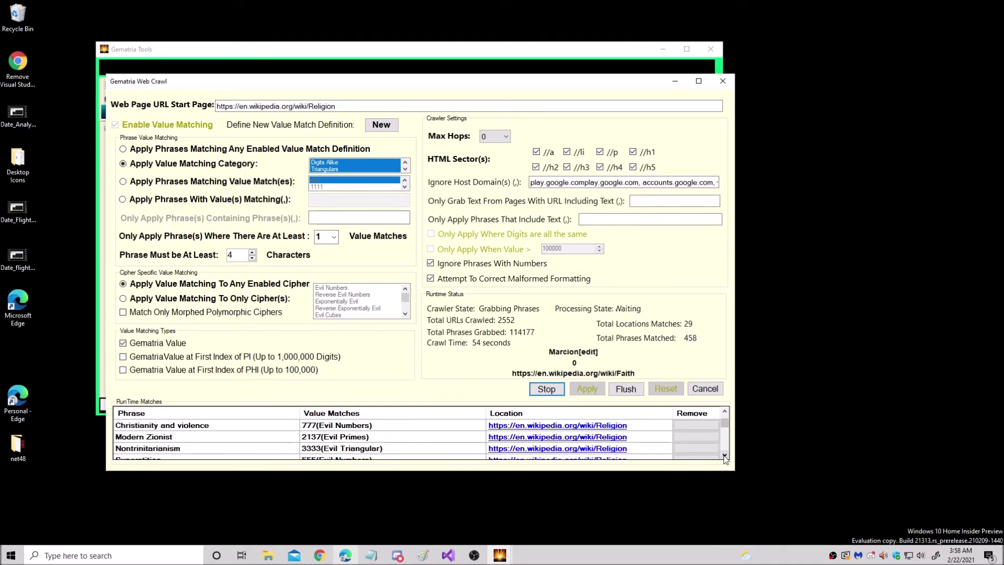
pyautogui.click(724, 455)
pyautogui.click(725, 455)
pyautogui.click(724, 455)
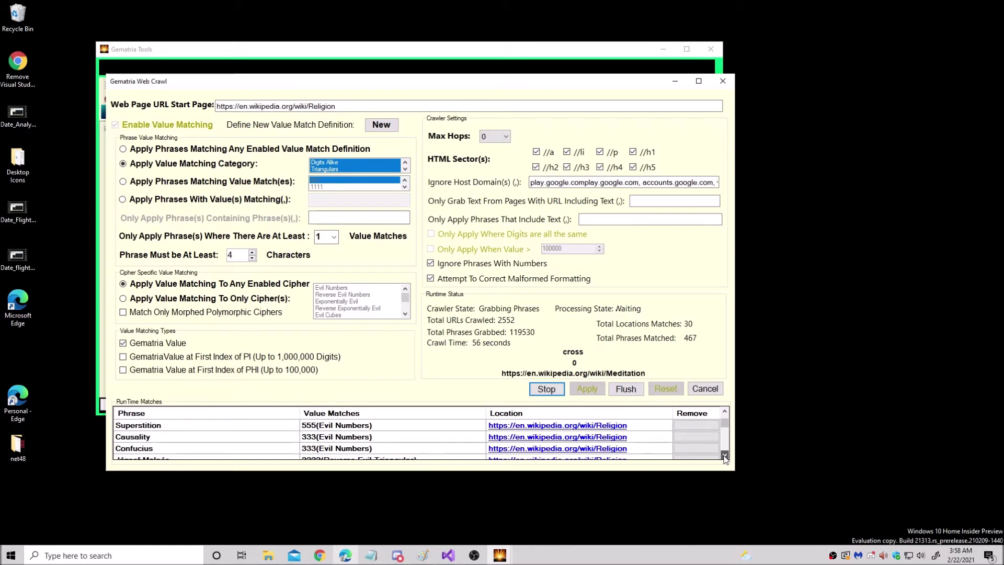
pyautogui.click(724, 455)
pyautogui.click(724, 456)
pyautogui.click(725, 455)
pyautogui.click(725, 455)
pyautogui.click(724, 455)
pyautogui.click(724, 456)
pyautogui.click(724, 455)
pyautogui.click(725, 455)
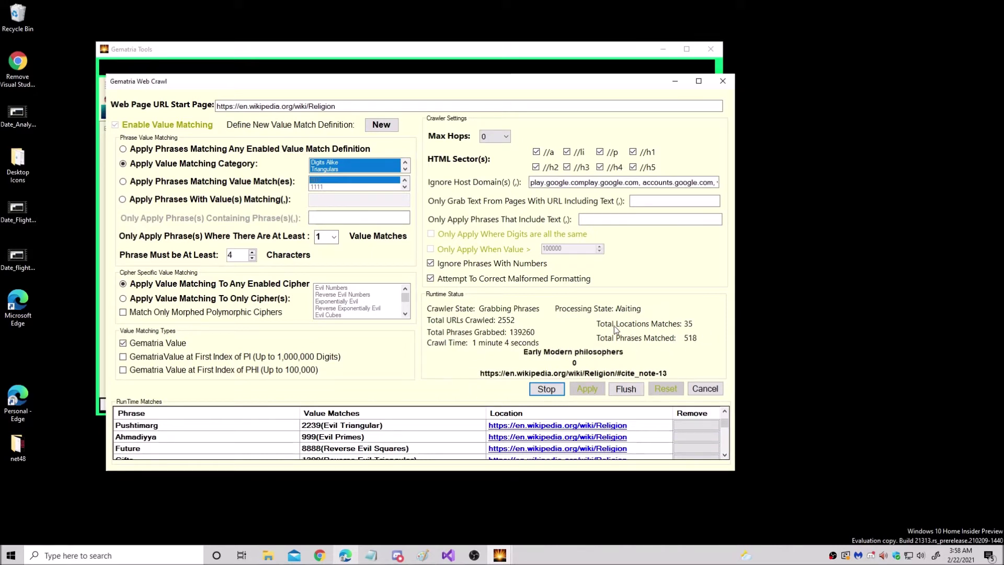
# - Stop the crawl and apply its matches to the results tree
pyautogui.click(548, 394)
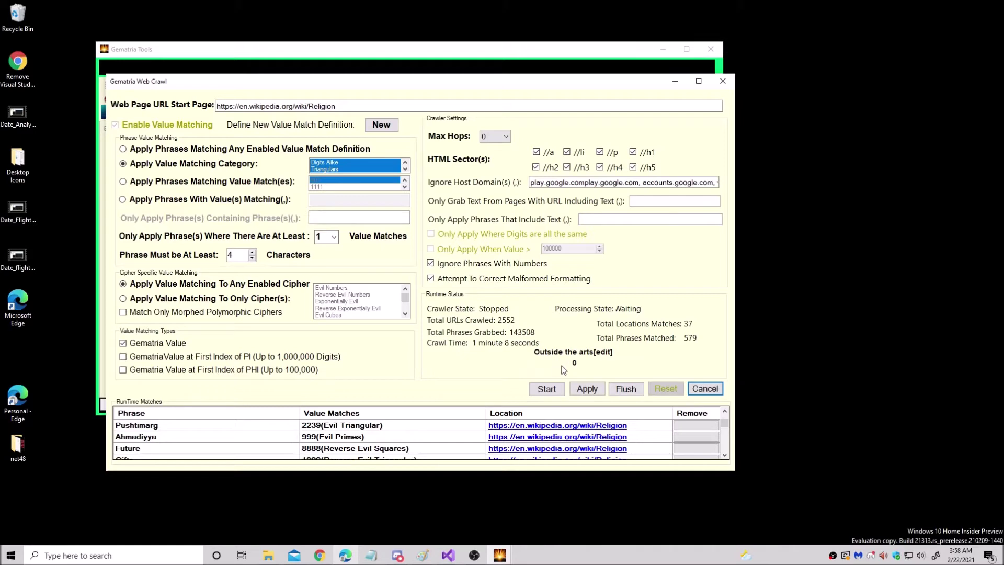
pyautogui.click(587, 389)
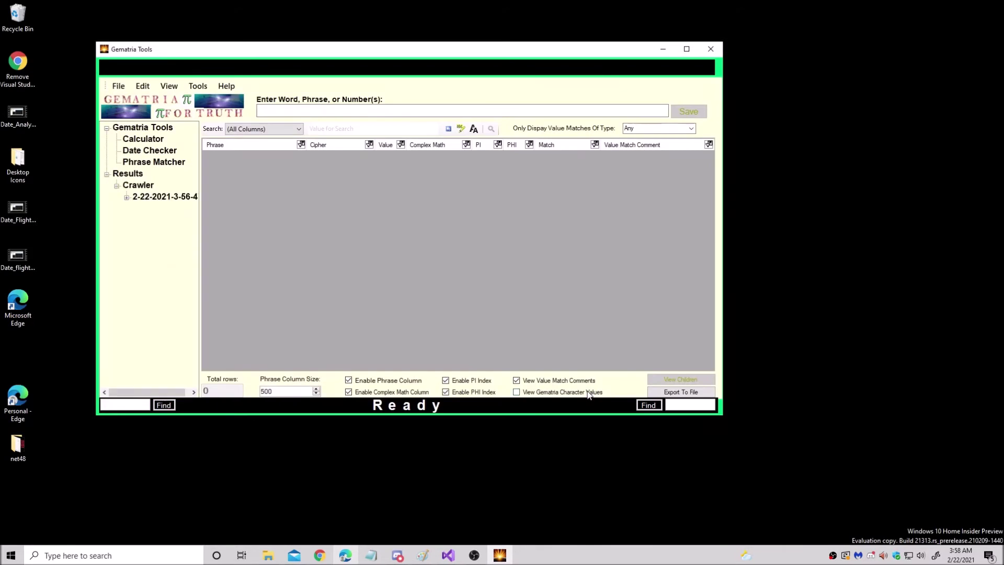
# - Expand the Crawler result and list all child matches of its en.wikipedia.org node in the results grid
pyautogui.click(146, 196)
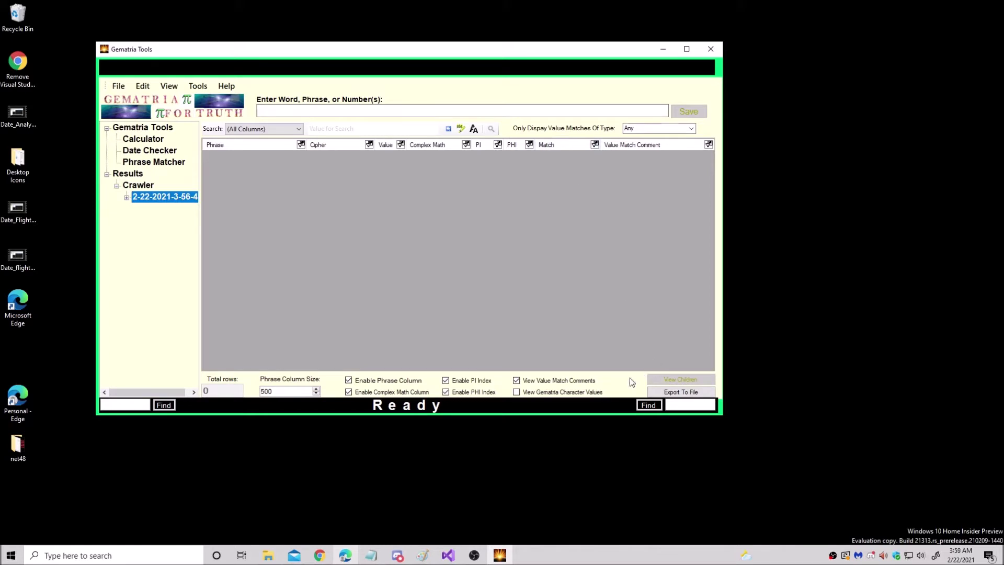
pyautogui.click(126, 197)
pyautogui.click(165, 208)
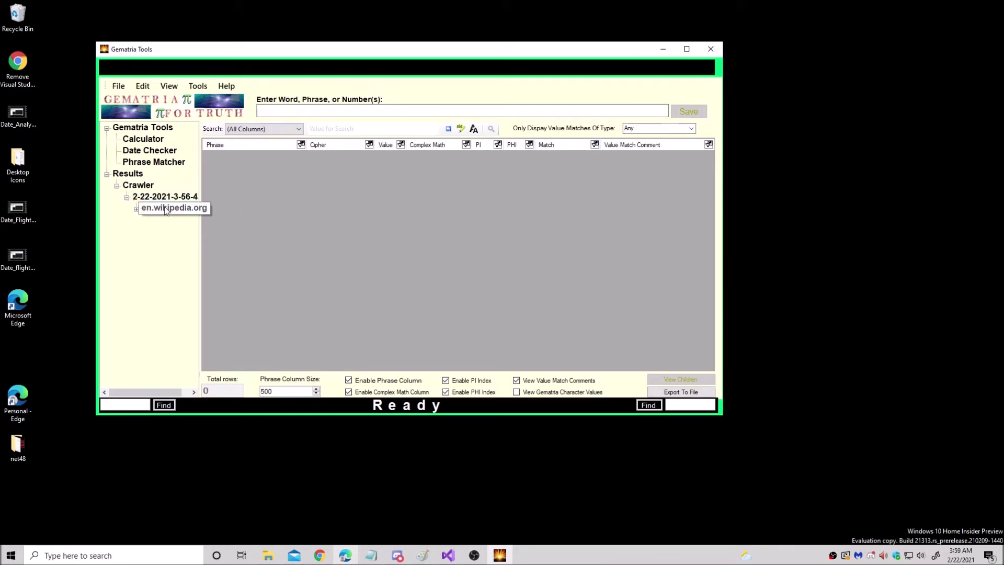
pyautogui.click(673, 380)
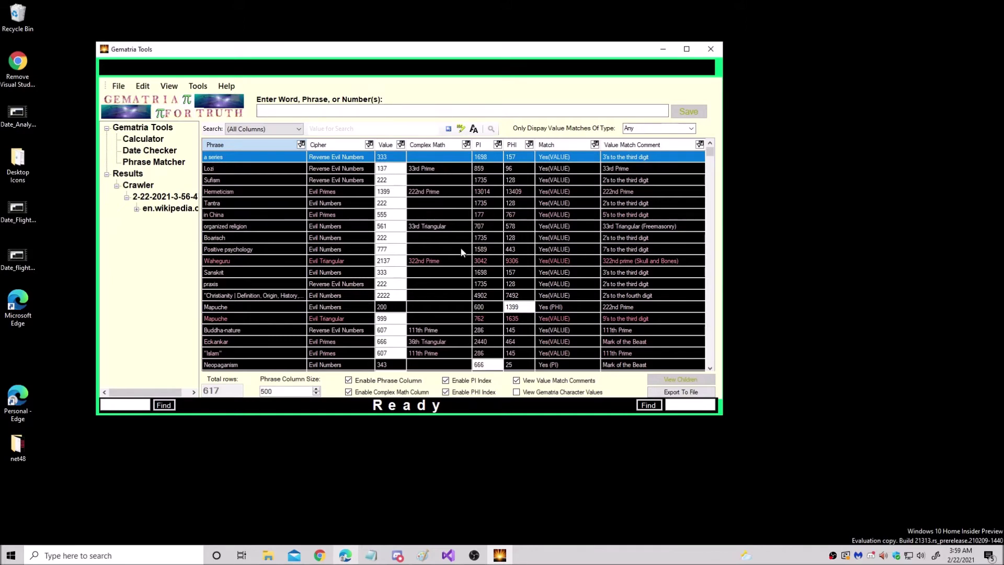
# - Look through the first crawled matches and select the "Torah" Evil Primes match to show its source page
pyautogui.scroll(-3, 256, 205)
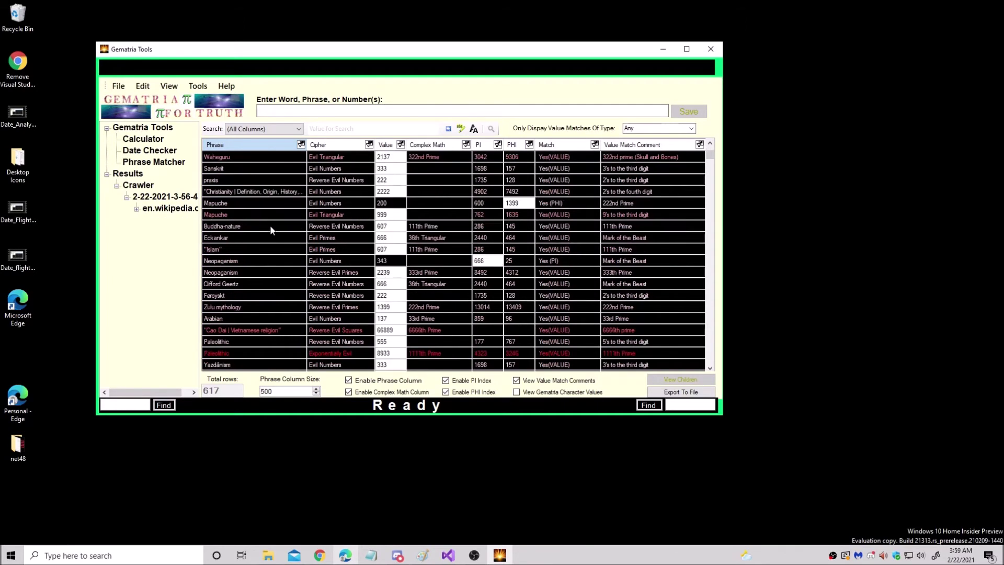
pyautogui.scroll(-4, 282, 291)
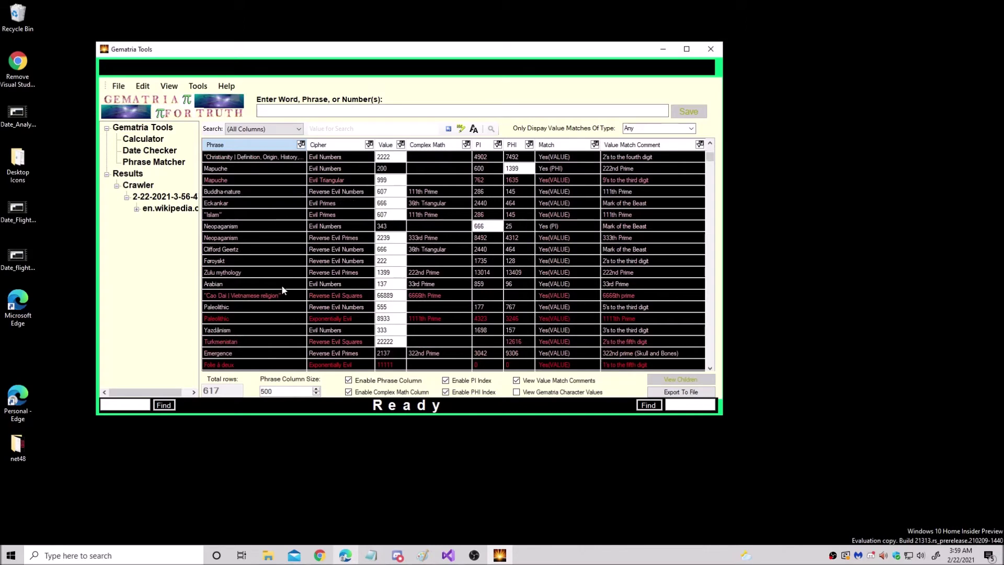
pyautogui.scroll(-8, 282, 296)
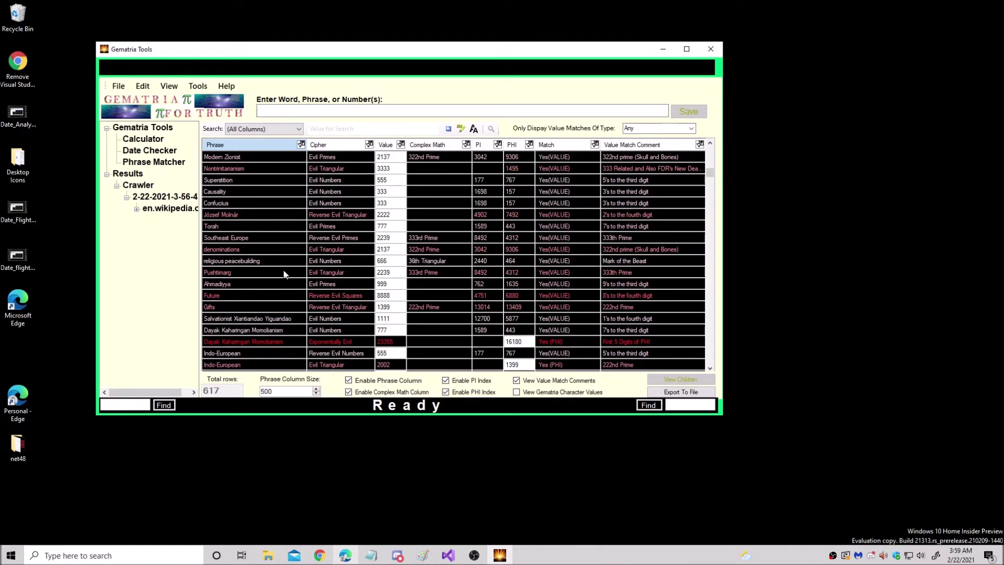
pyautogui.click(278, 227)
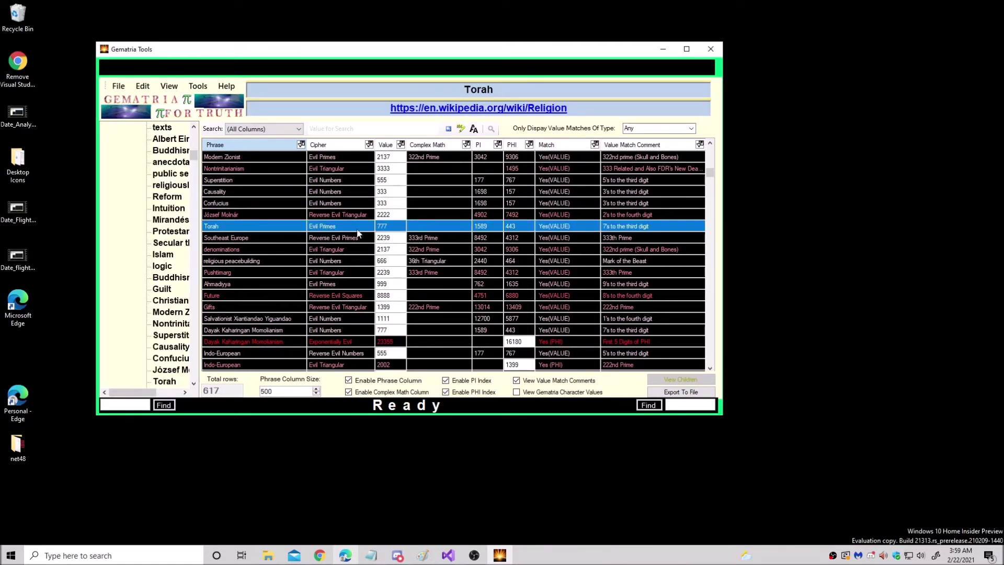
# - Examine the matches listed after "Torah" and show the source pages of "Museums" and "Jesuits"
pyautogui.scroll(-3, 282, 219)
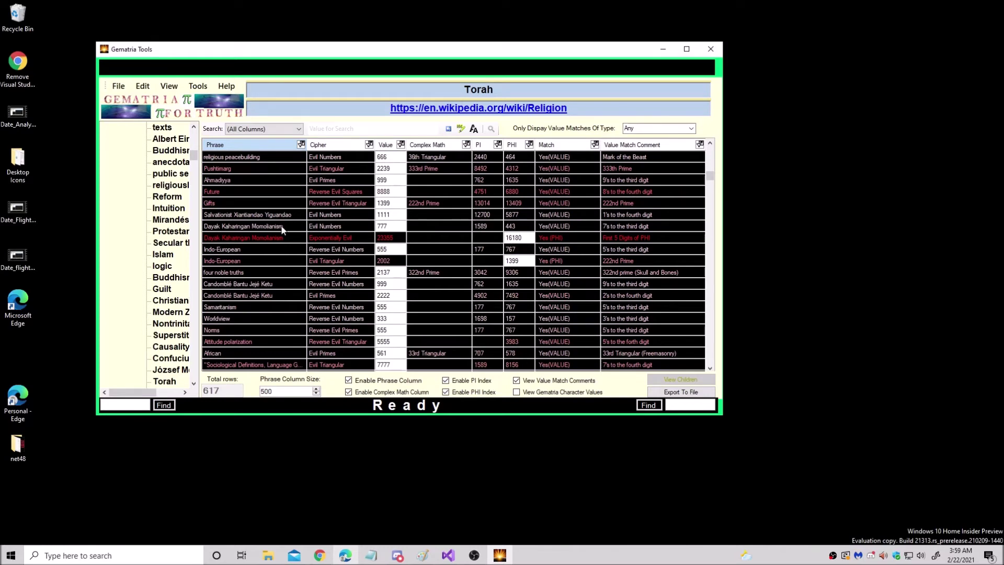
pyautogui.scroll(-2, 280, 230)
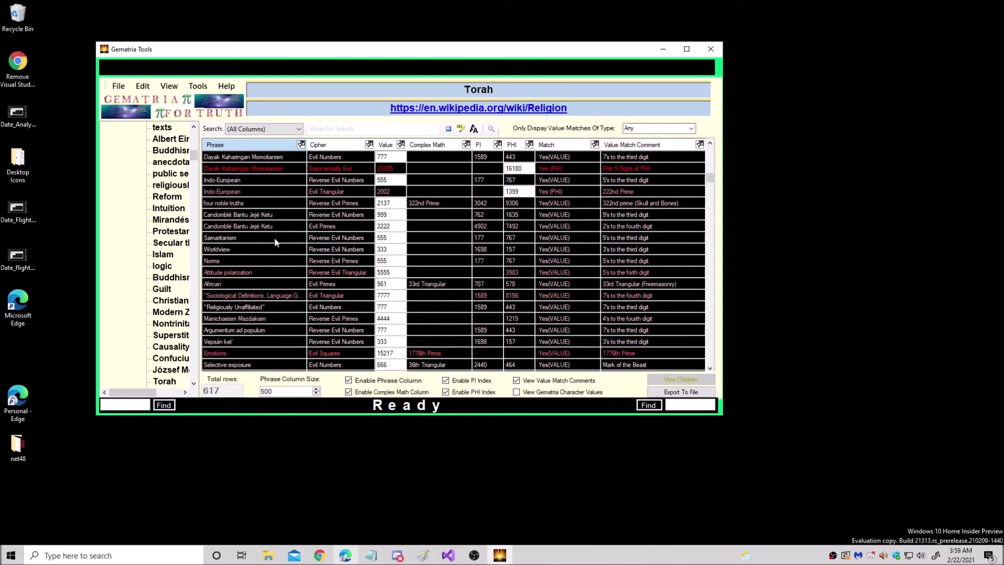
pyautogui.scroll(-2, 274, 241)
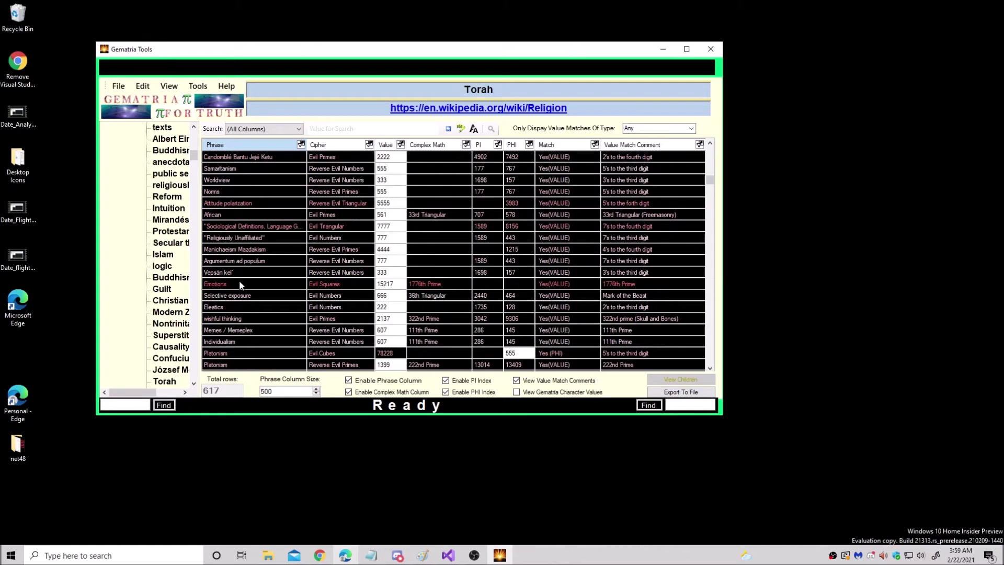
pyautogui.scroll(-2, 243, 262)
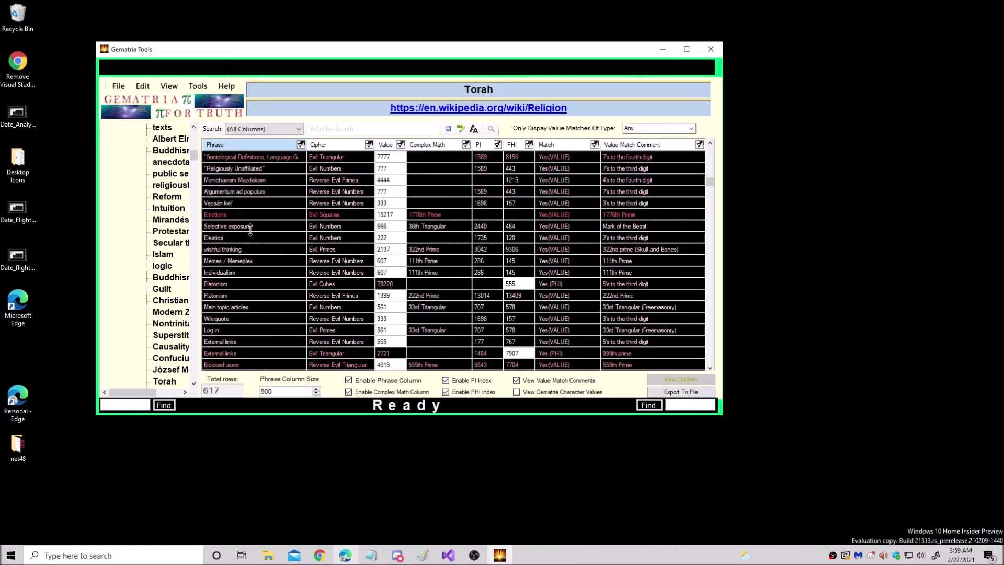
pyautogui.scroll(-5, 249, 230)
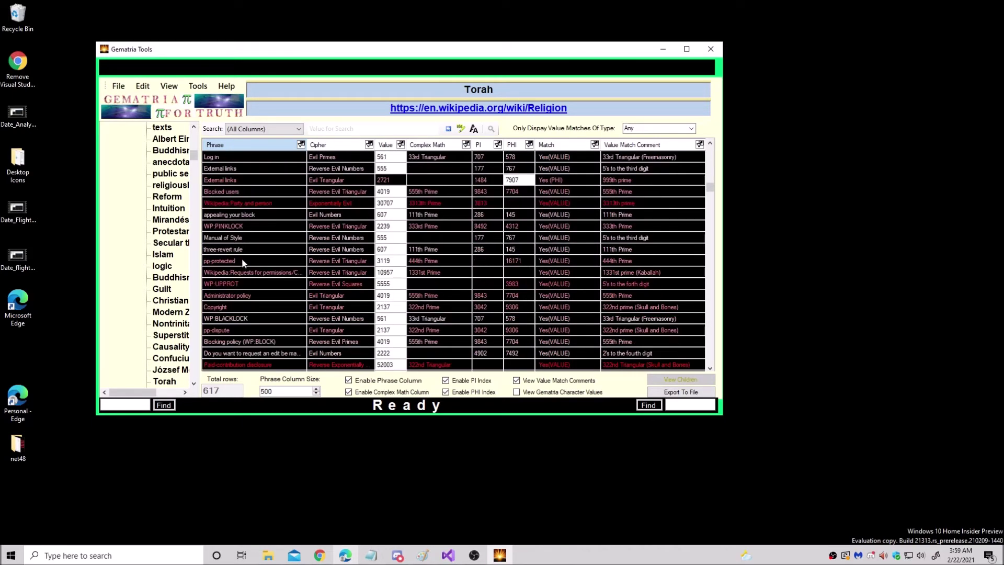
pyautogui.scroll(-3, 246, 251)
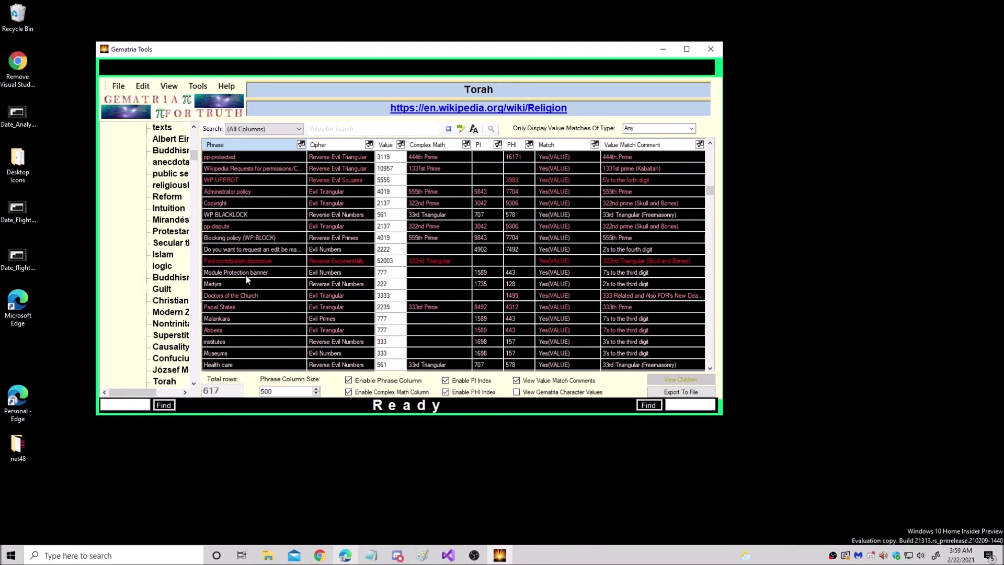
pyautogui.scroll(-4, 246, 277)
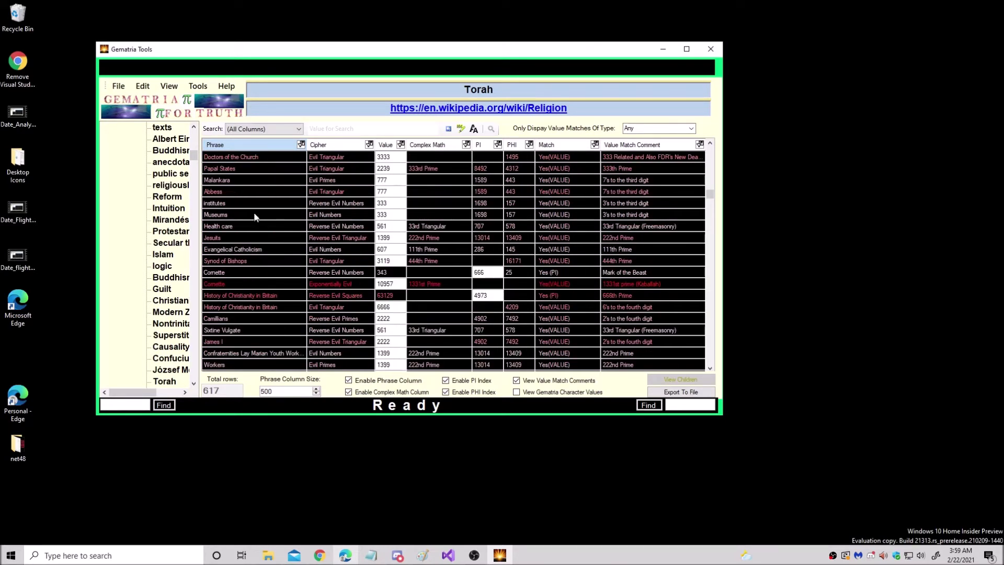
pyautogui.scroll(-1, 246, 195)
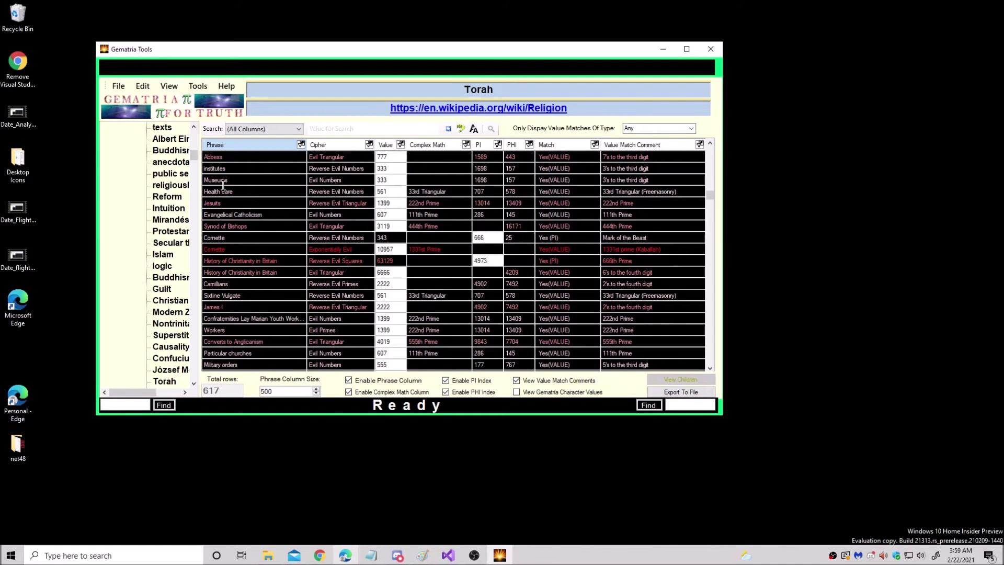
pyautogui.click(249, 180)
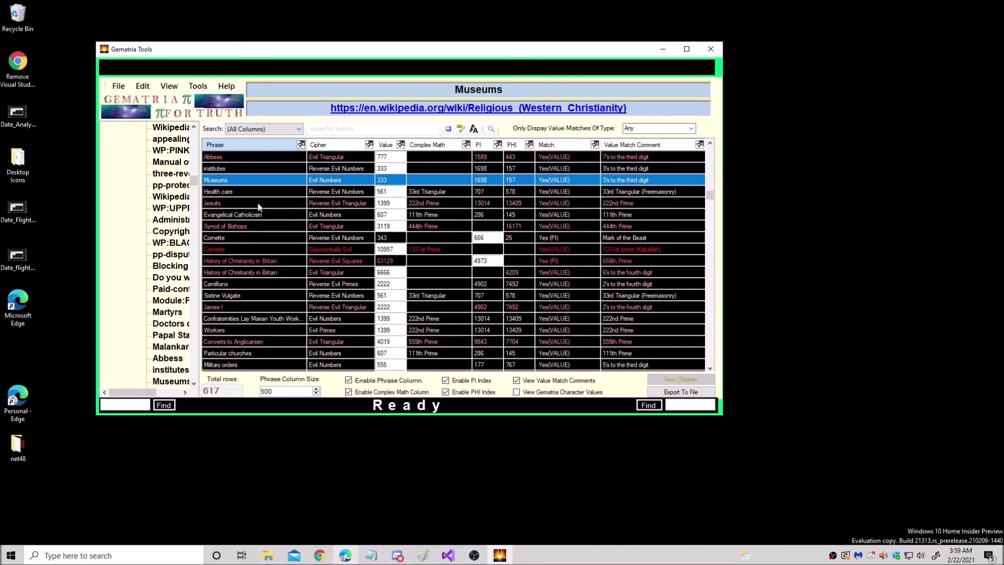
pyautogui.click(235, 204)
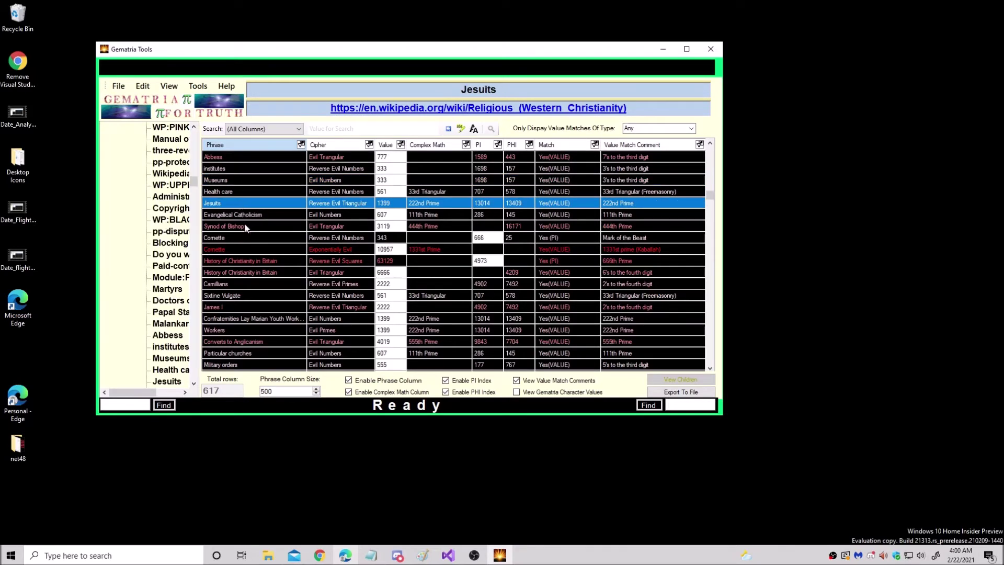
# - Examine the values, ciphers and comments of the matches beyond "Jesuits" and show the source page of "Golden Age"
pyautogui.scroll(-2, 248, 230)
pyautogui.scroll(-4, 246, 272)
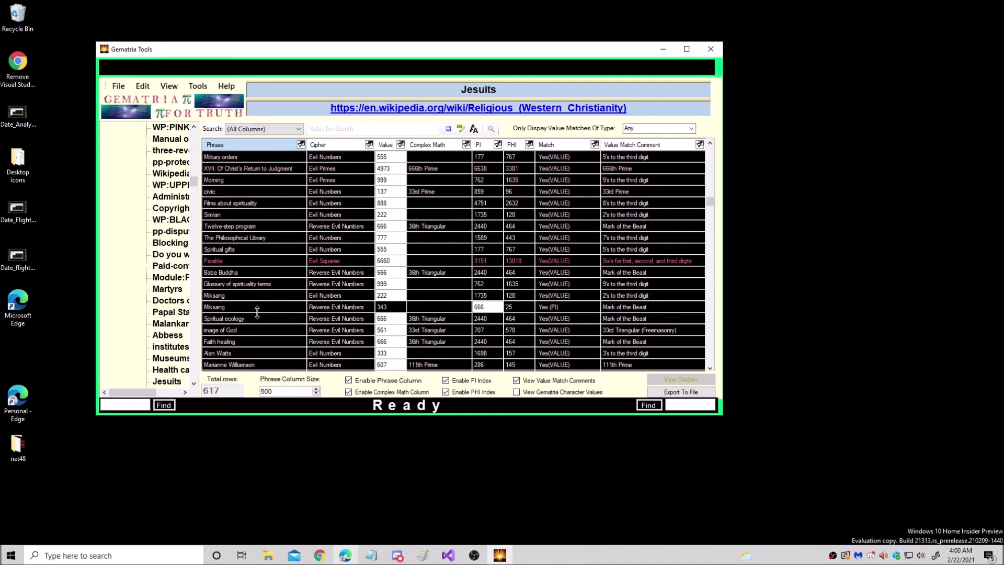
pyautogui.scroll(-3, 257, 307)
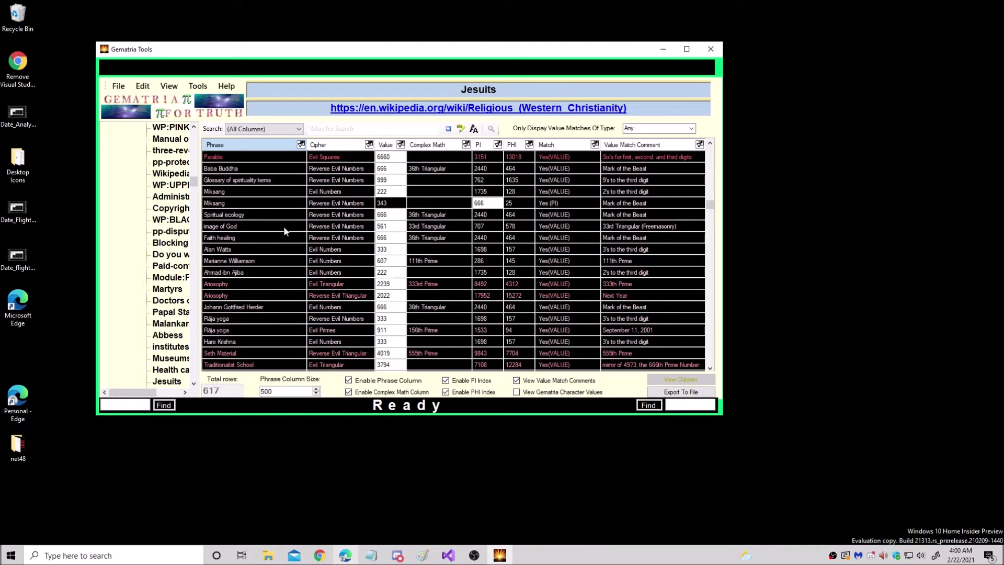
pyautogui.scroll(-5, 283, 226)
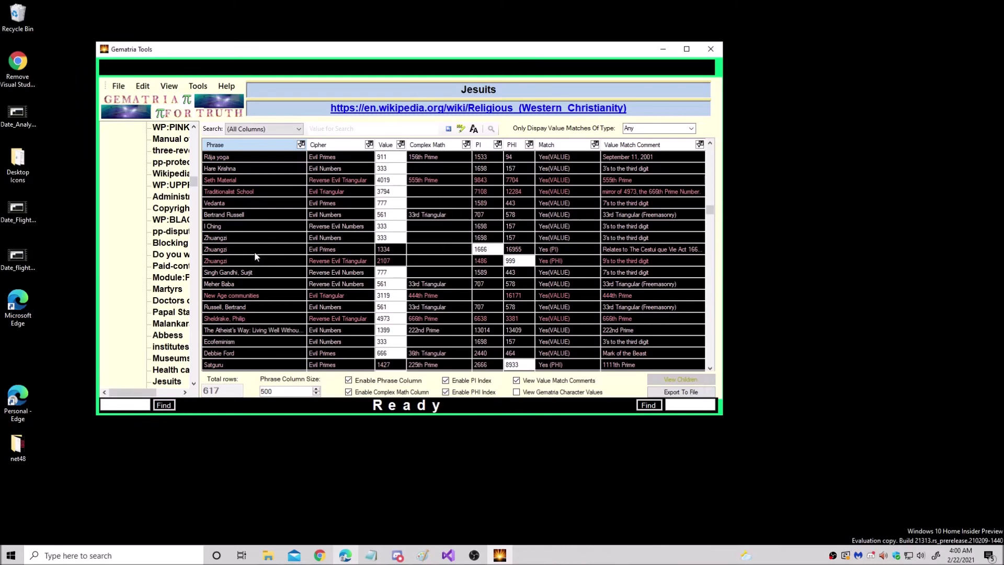
pyautogui.scroll(-6, 255, 256)
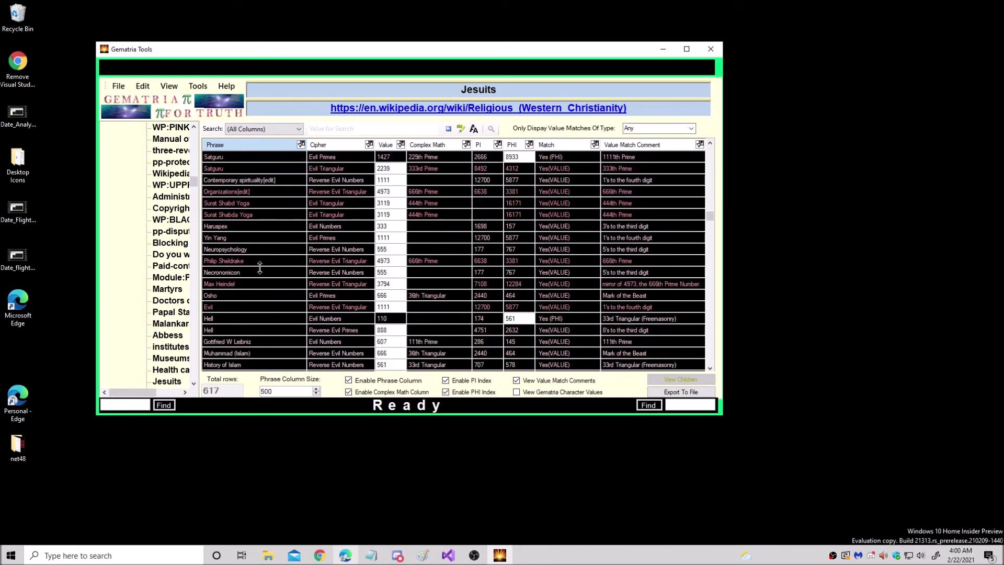
pyautogui.scroll(-8, 260, 273)
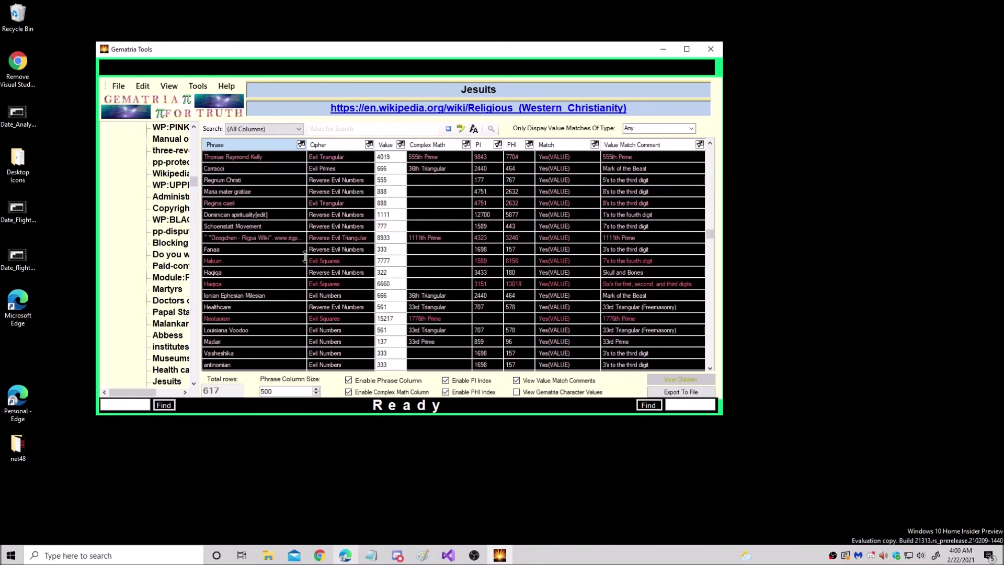
pyautogui.scroll(-5, 309, 256)
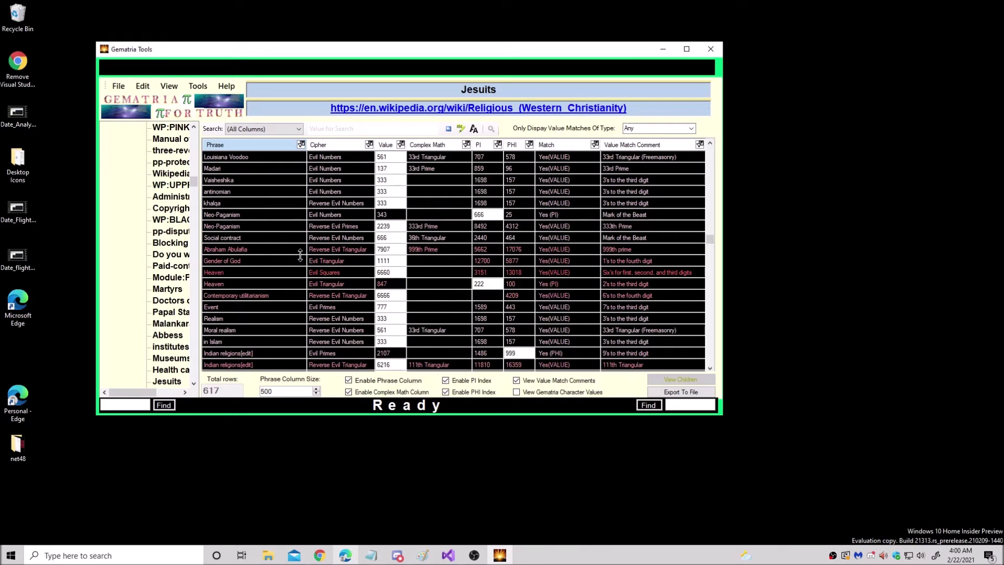
pyautogui.scroll(-4, 261, 228)
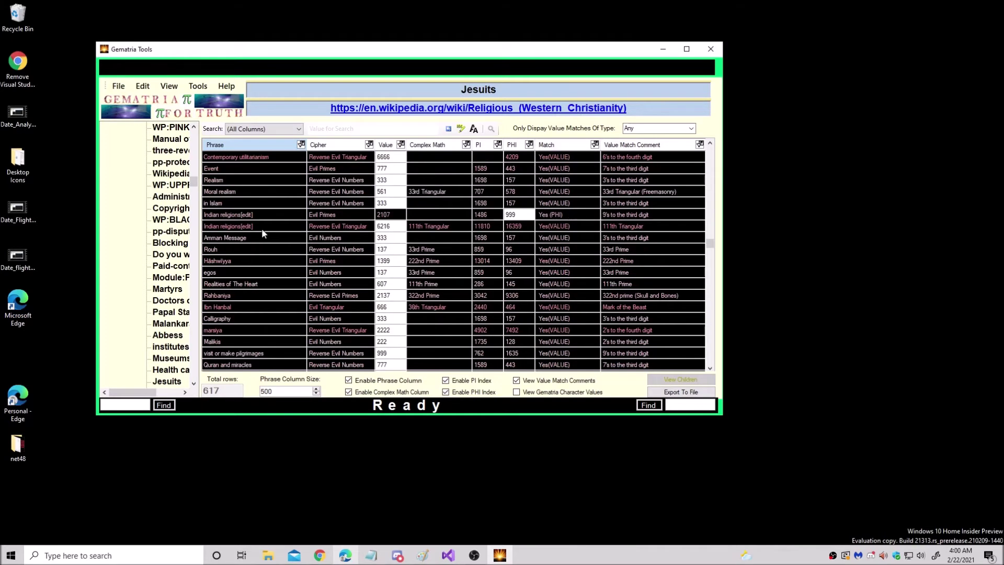
pyautogui.scroll(6, 235, 243)
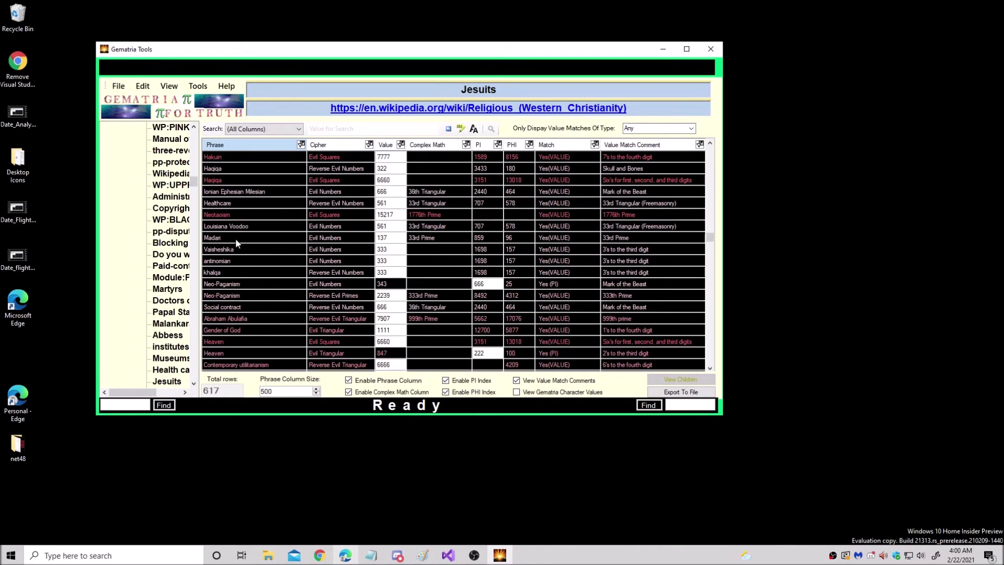
pyautogui.scroll(1, 247, 243)
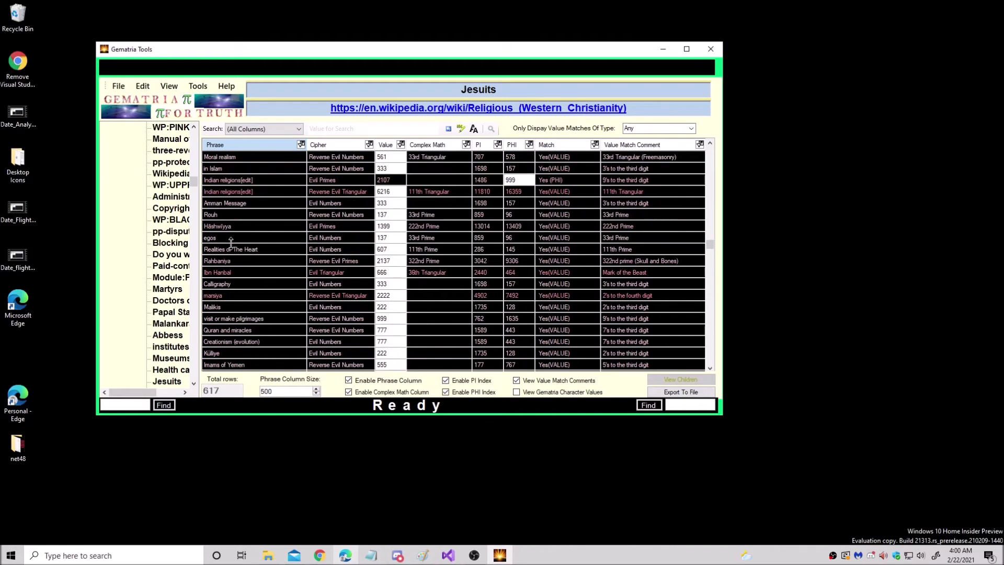
pyautogui.scroll(-15, 228, 233)
pyautogui.scroll(-7, 223, 221)
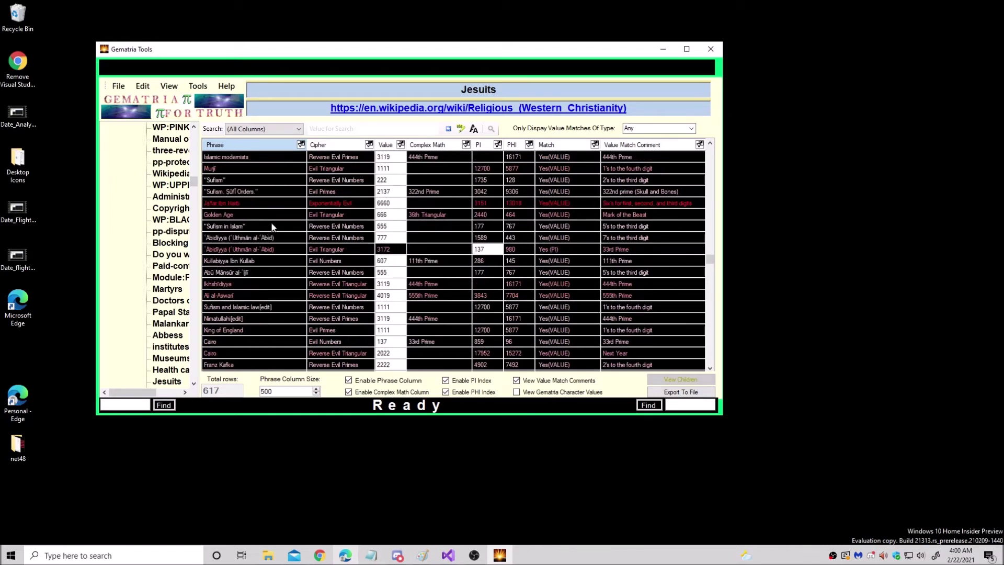
pyautogui.click(267, 215)
# - Read through the matches following "Golden Age" and show the source page of the "Word of Faith" Reverse Evil Primes match
pyautogui.scroll(-6, 260, 243)
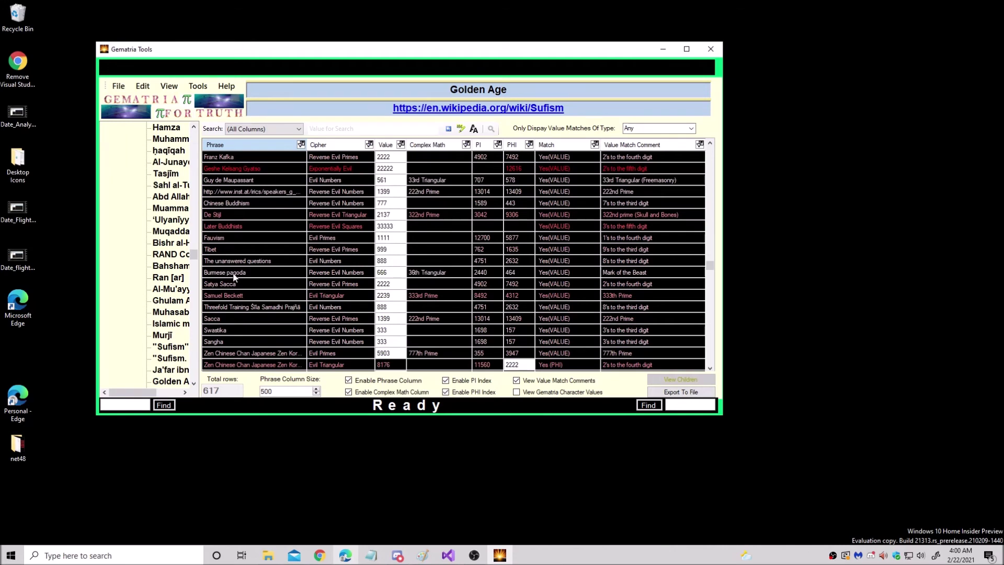
pyautogui.scroll(-6, 230, 277)
pyautogui.scroll(-1, 259, 286)
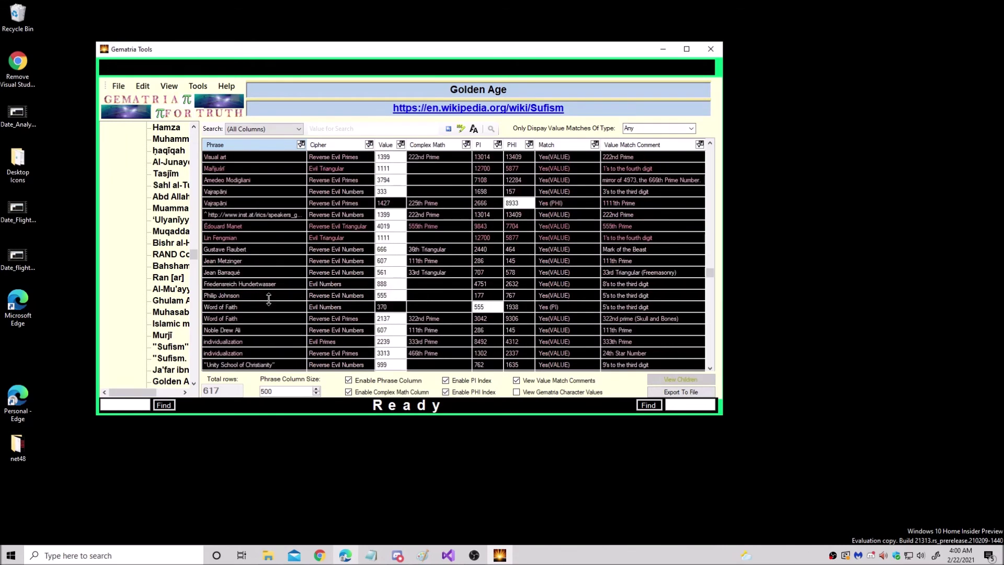
pyautogui.scroll(-3, 268, 298)
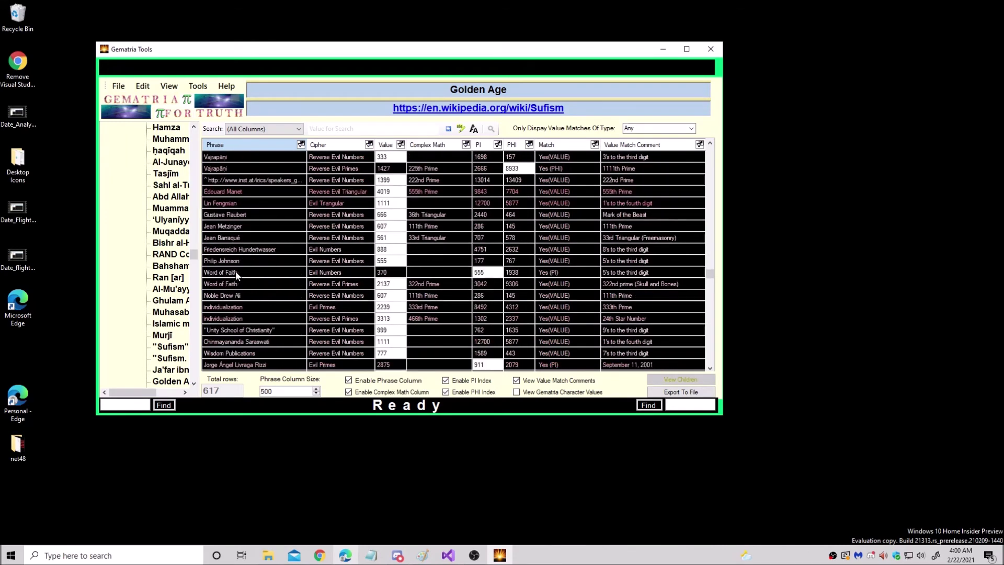
pyautogui.scroll(3, 235, 274)
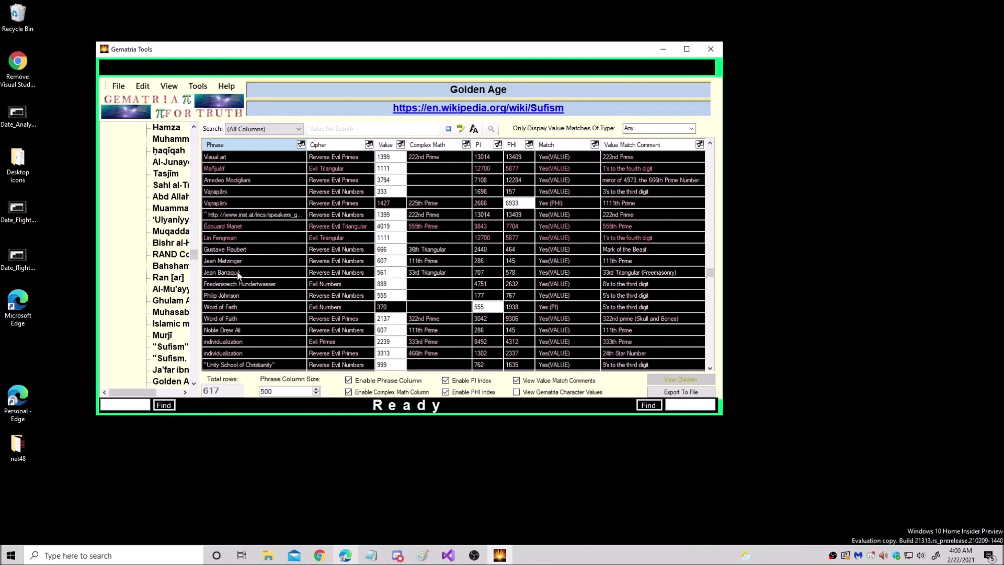
pyautogui.scroll(3, 238, 274)
pyautogui.scroll(-5, 243, 278)
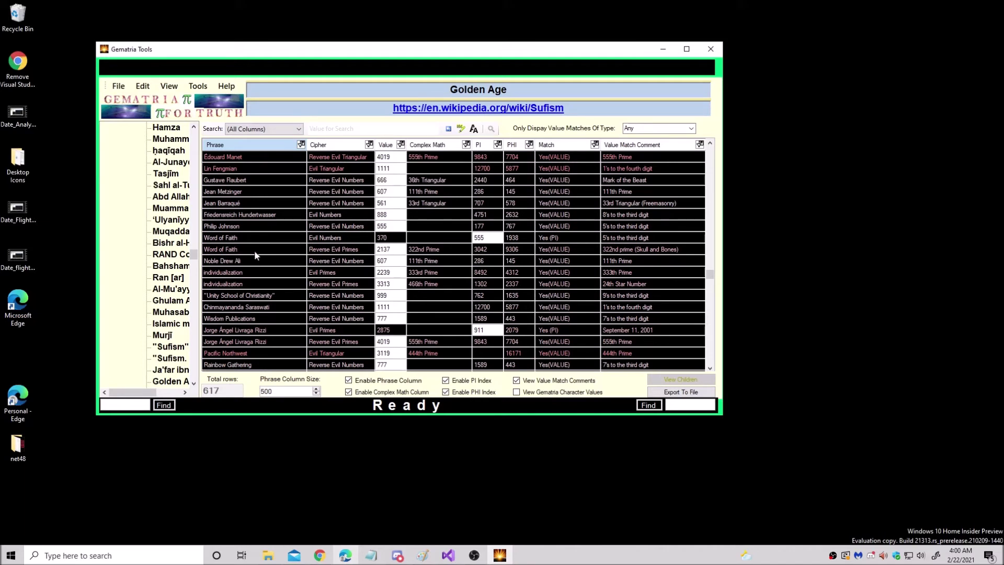
pyautogui.click(254, 250)
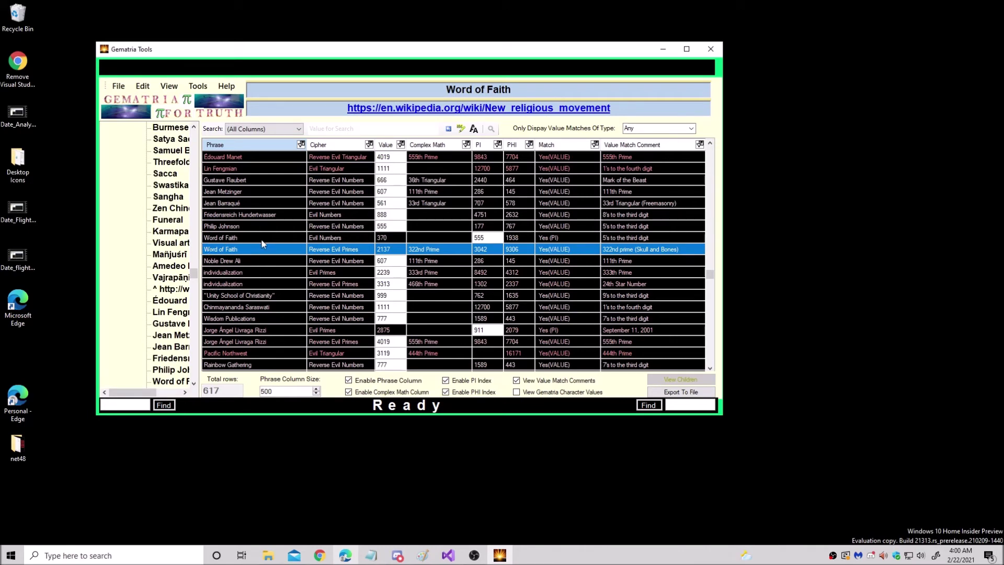
# - Look through the matches listed after "Word of Faith" and show the source page of the "Just war" Evil Numbers match
pyautogui.scroll(-4, 261, 246)
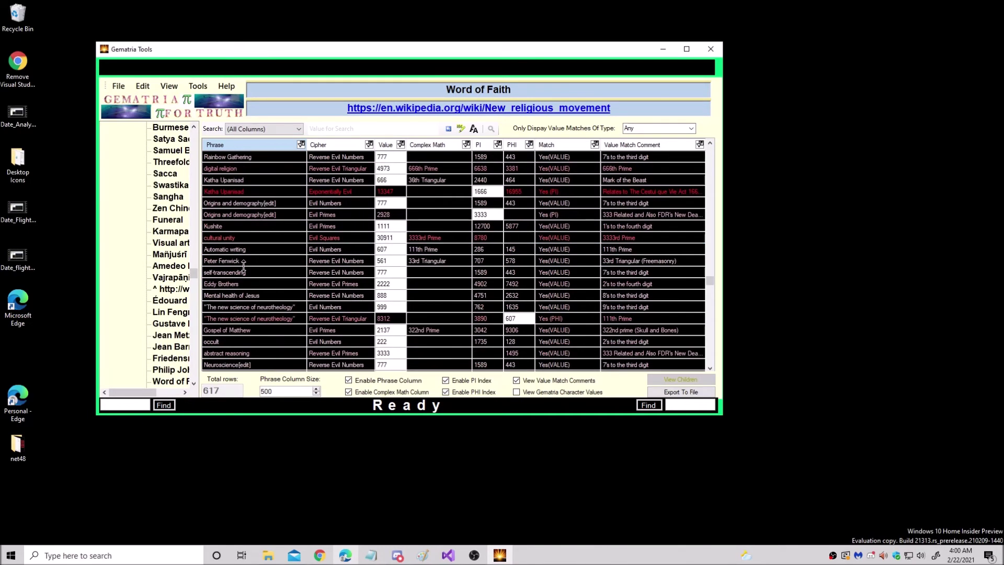
pyautogui.scroll(-6, 260, 259)
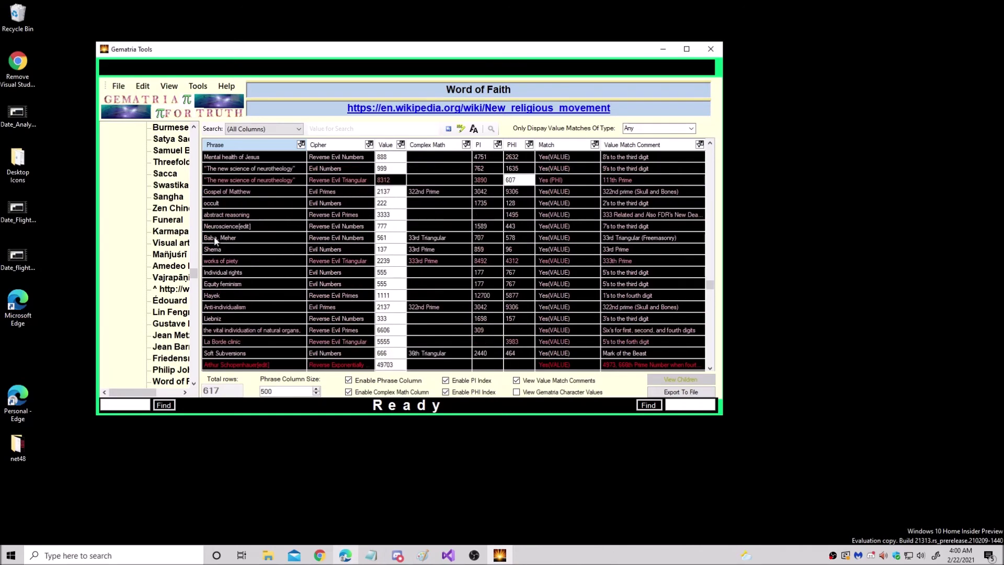
pyautogui.scroll(-4, 217, 234)
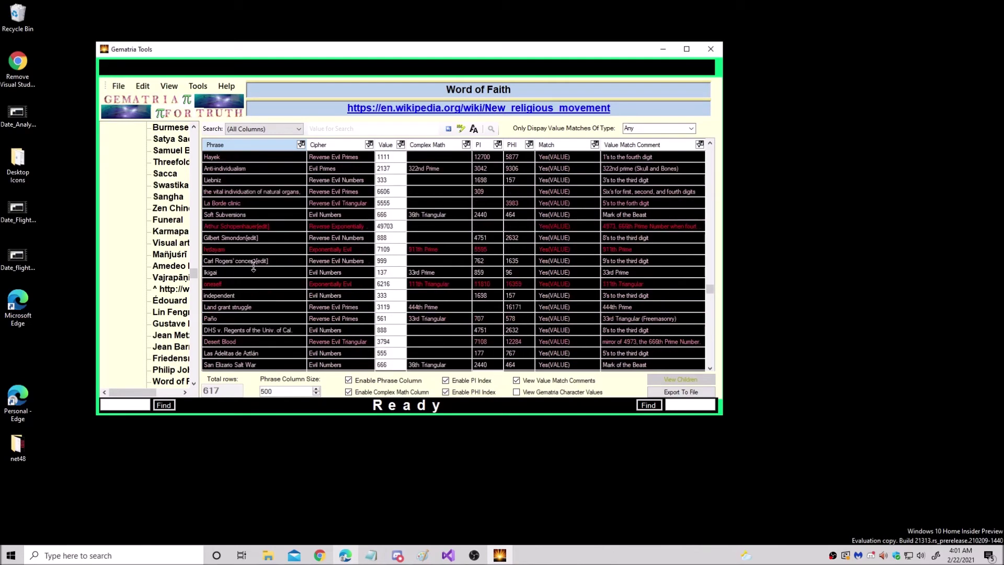
pyautogui.scroll(-3, 242, 255)
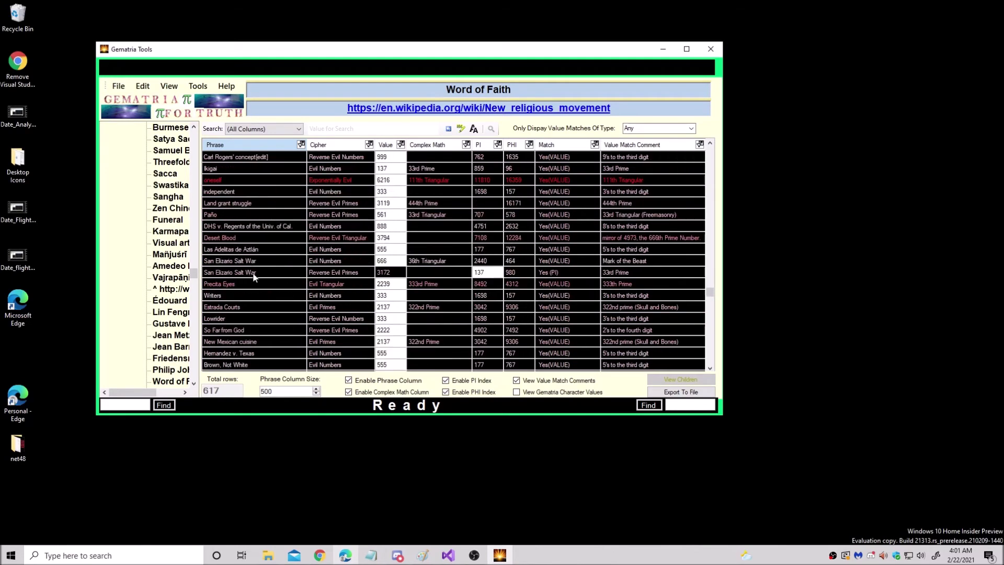
pyautogui.scroll(-3, 259, 284)
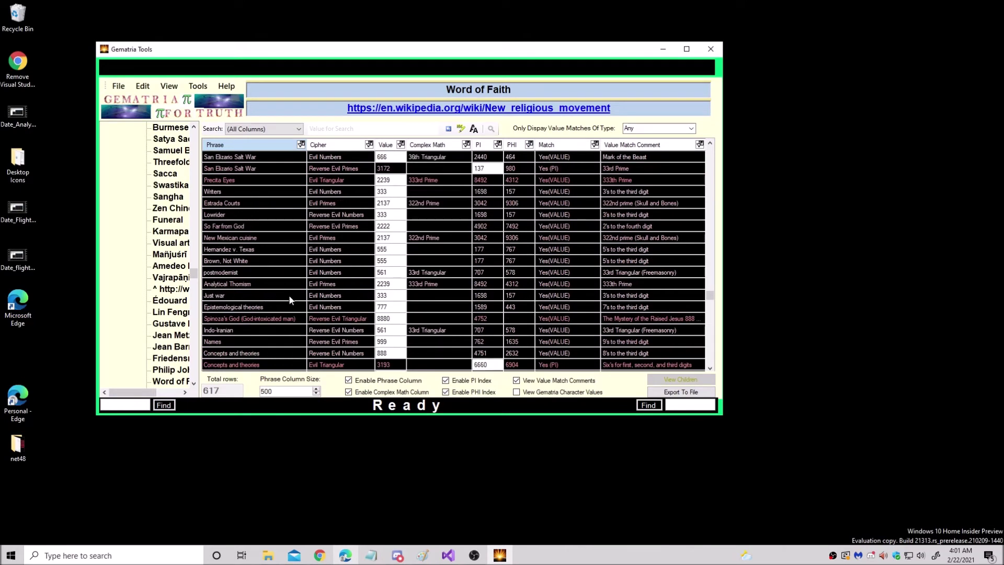
pyautogui.click(277, 298)
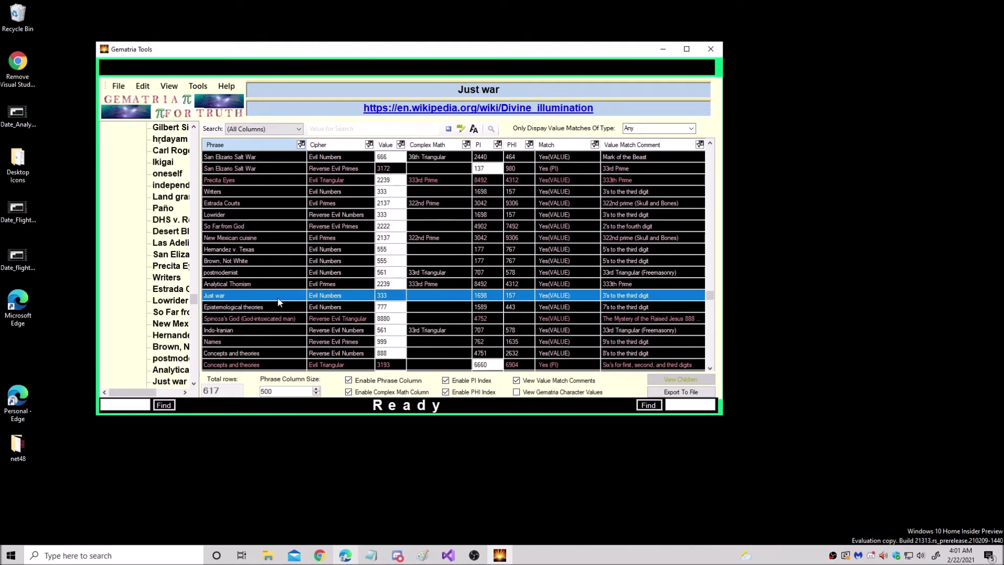
# - Examine the matches beyond "Just war" and show the source page of the "world" Reverse Exponentially Evil match
pyautogui.scroll(-3, 278, 300)
pyautogui.scroll(-4, 262, 298)
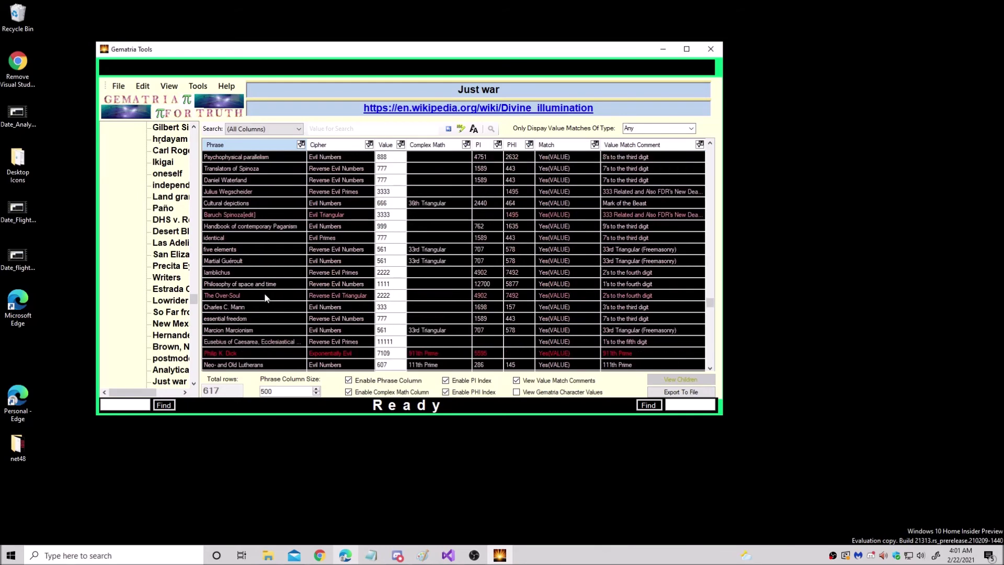
pyautogui.scroll(-3, 250, 266)
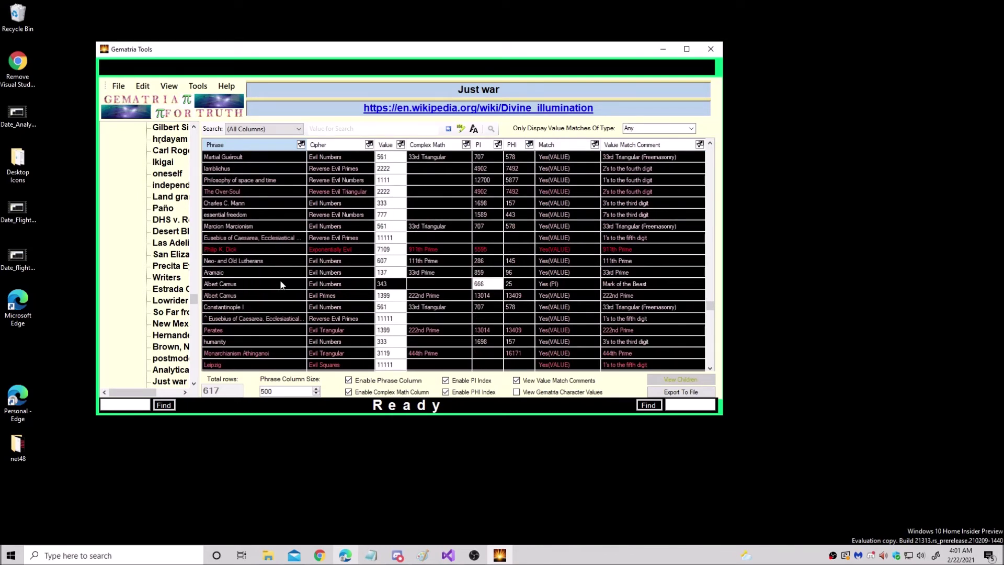
pyautogui.scroll(-5, 270, 274)
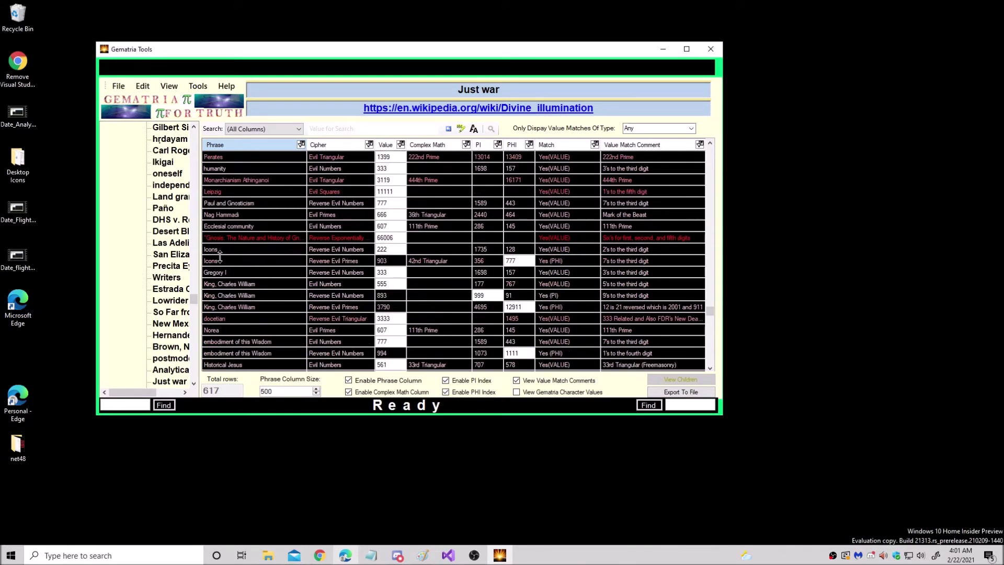
pyautogui.scroll(-5, 219, 256)
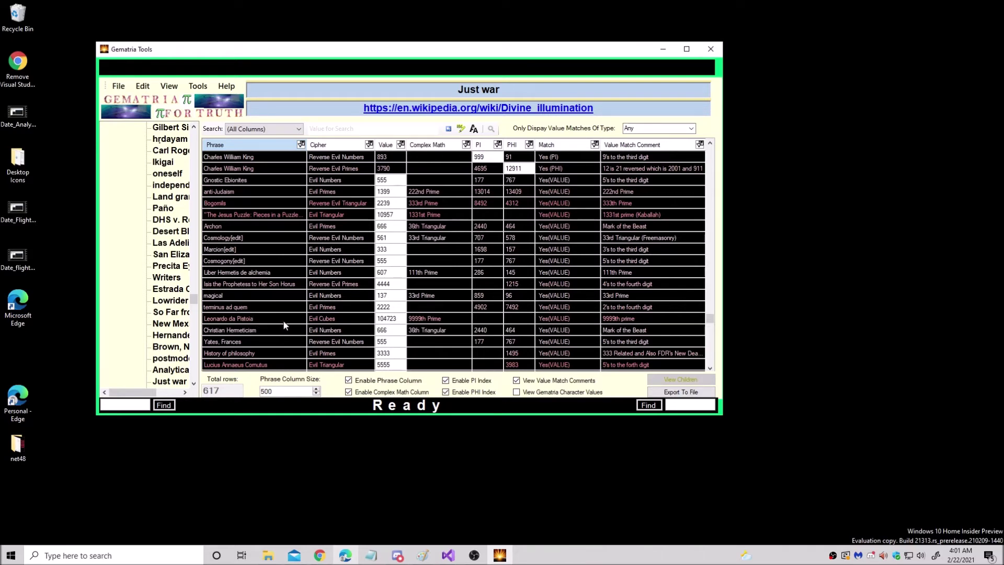
pyautogui.scroll(-4, 284, 322)
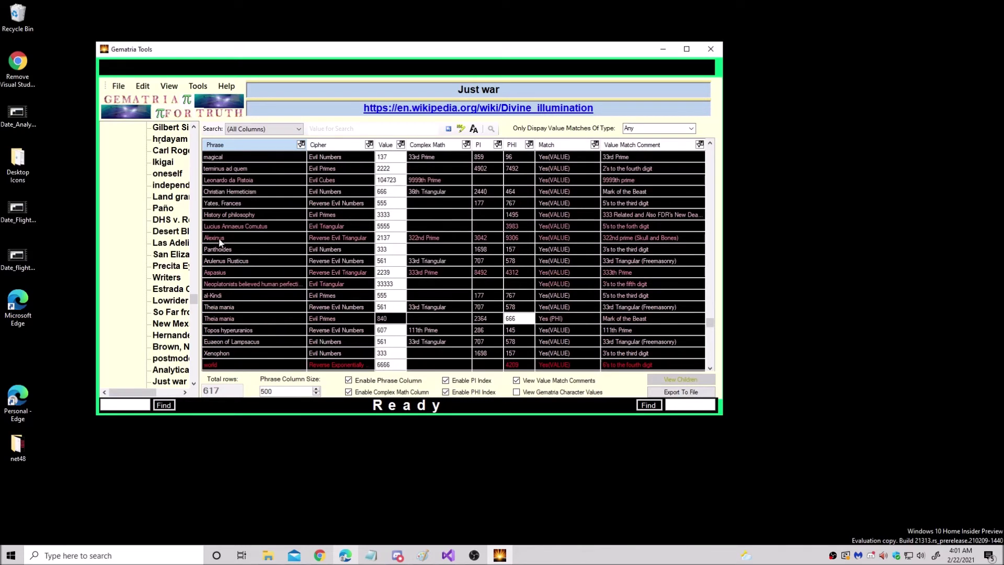
pyautogui.scroll(-5, 220, 242)
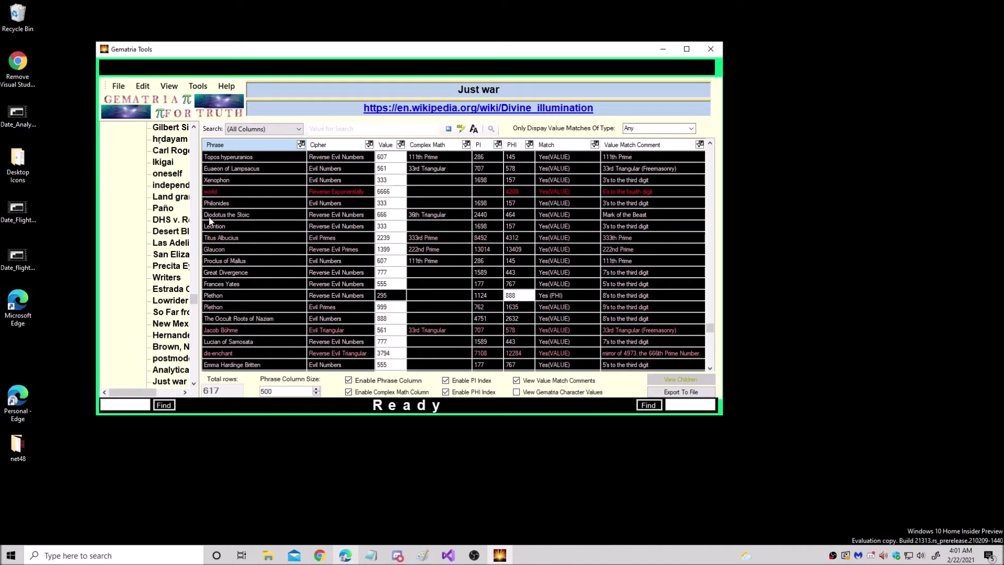
pyautogui.click(284, 191)
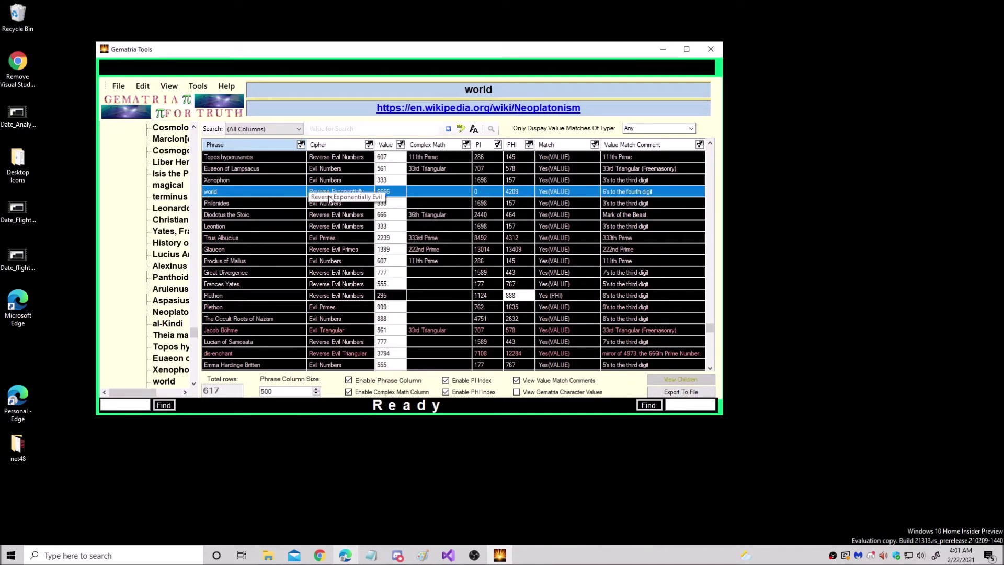
# - Read through the matches following "world" and show the source page of the "Christian theological movements" Reverse Evil Numbers match
pyautogui.scroll(-2, 259, 241)
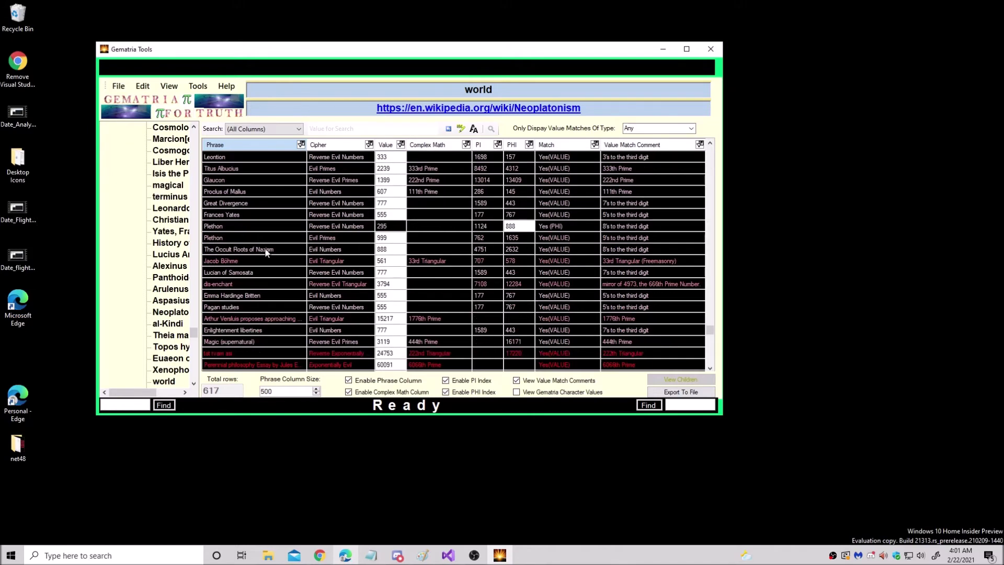
pyautogui.scroll(-3, 266, 262)
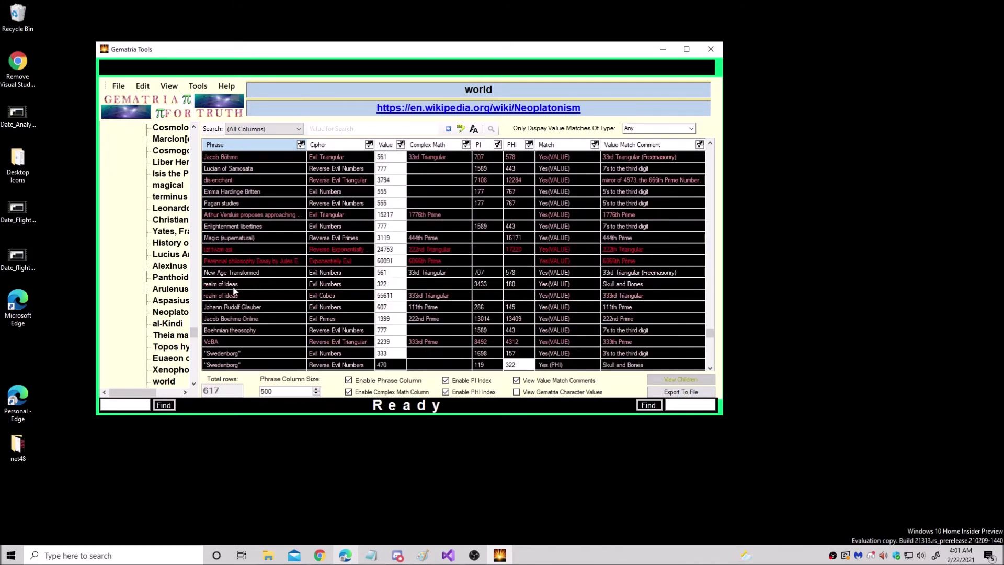
pyautogui.scroll(-2, 228, 287)
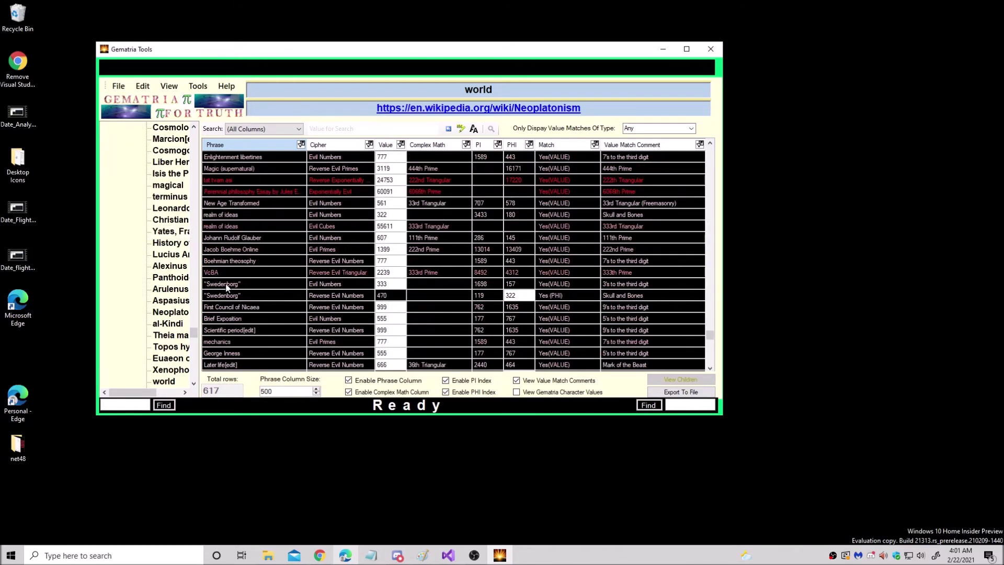
pyautogui.scroll(-5, 254, 300)
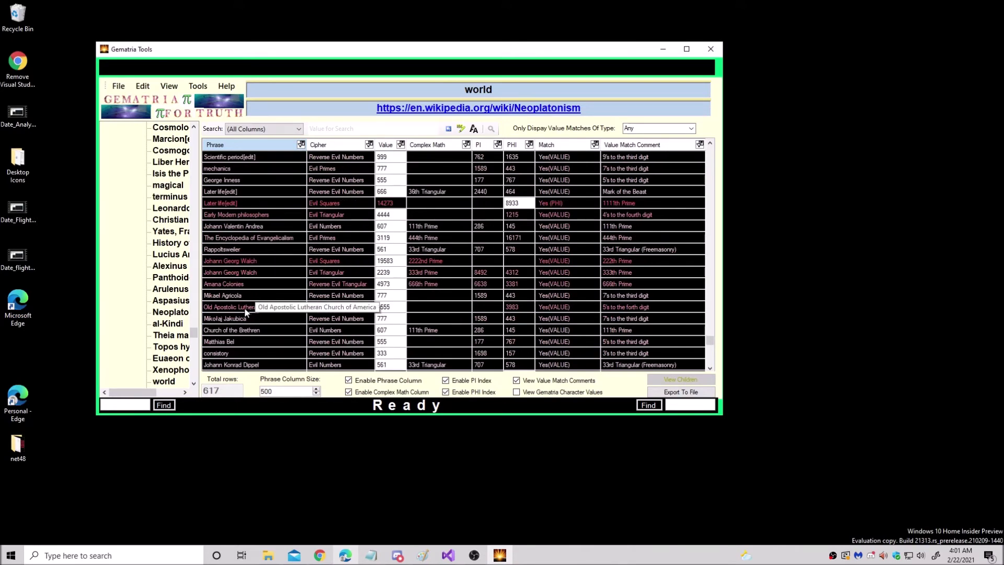
pyautogui.scroll(-3, 245, 319)
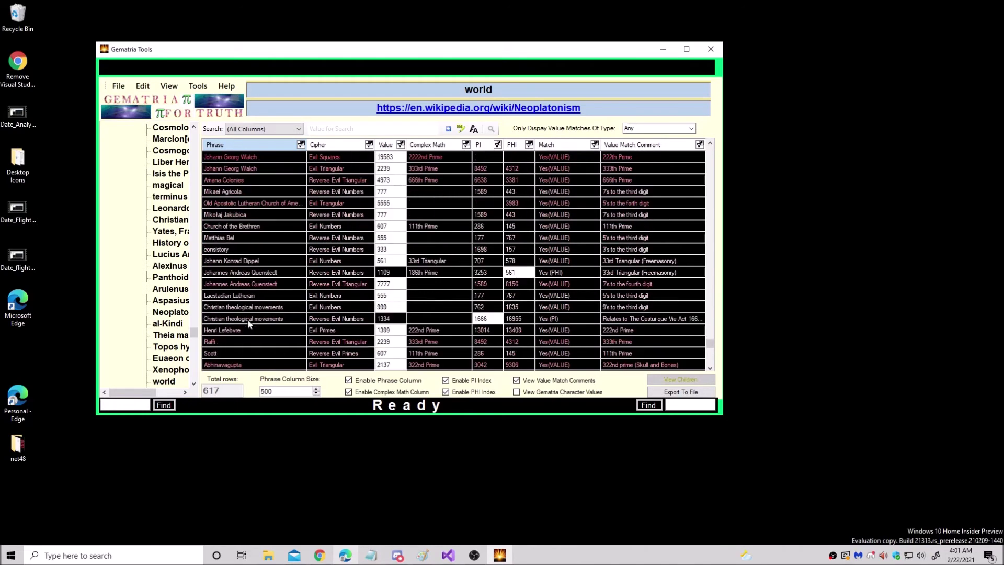
pyautogui.click(293, 318)
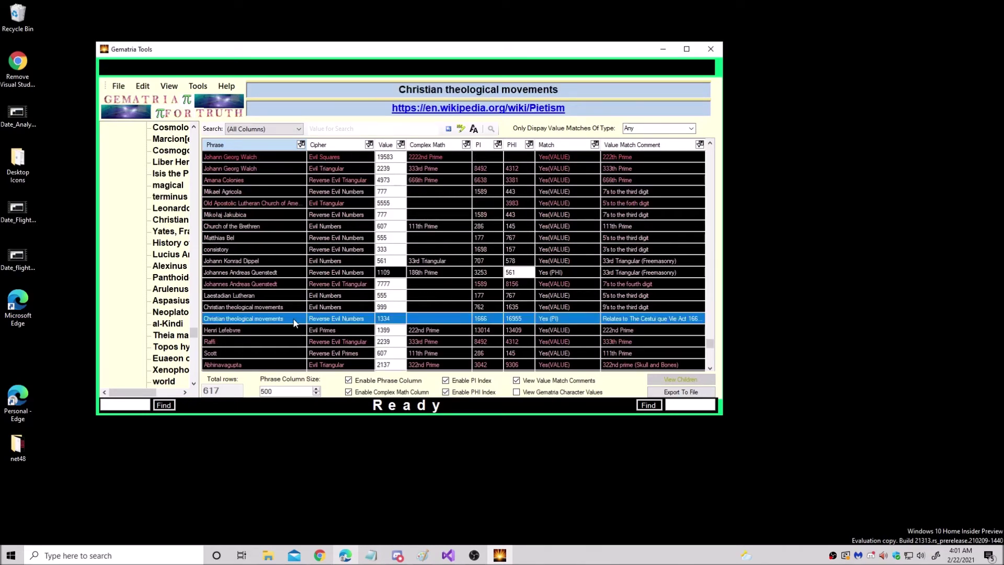
# - Review the matches after "Christian theological movements" and show the source pages of "Masonic" and "The Damned"
pyautogui.scroll(-3, 293, 318)
pyautogui.scroll(-5, 272, 309)
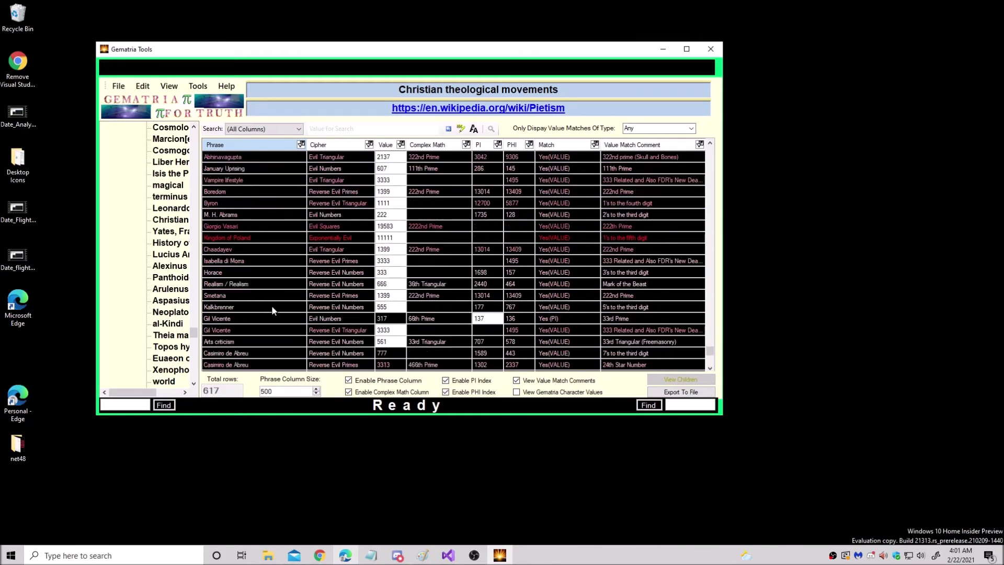
pyautogui.scroll(-1, 266, 309)
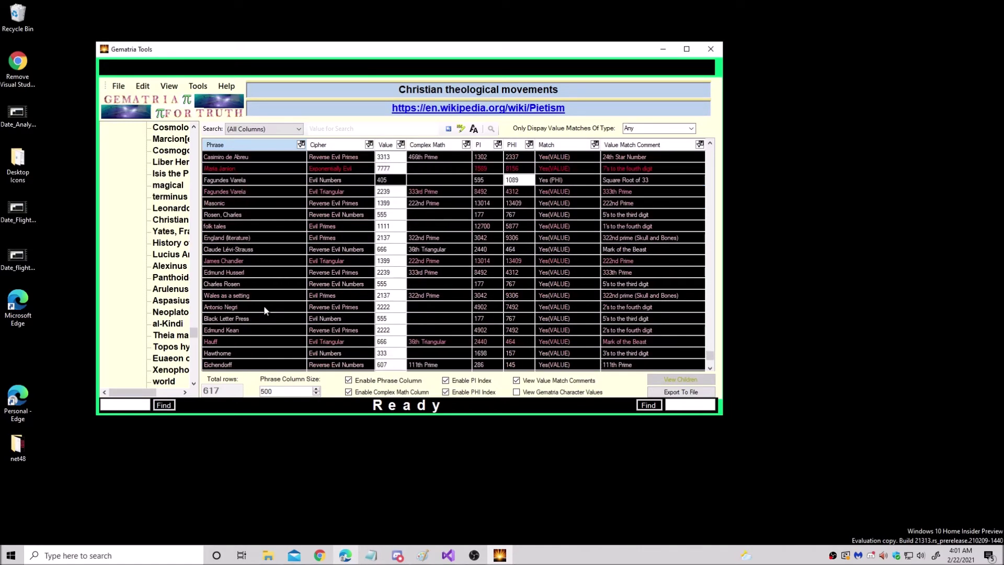
pyautogui.click(255, 203)
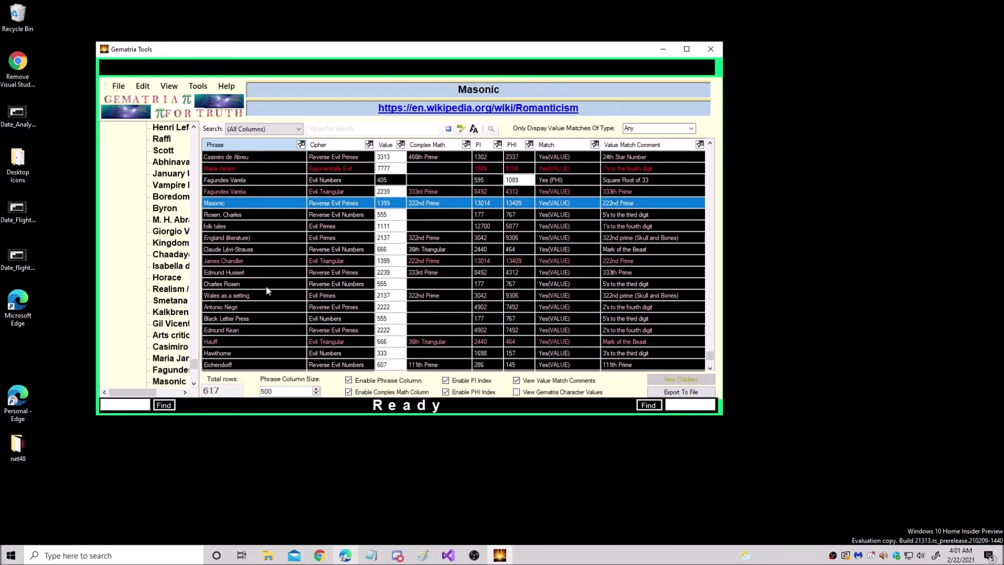
pyautogui.scroll(-3, 265, 284)
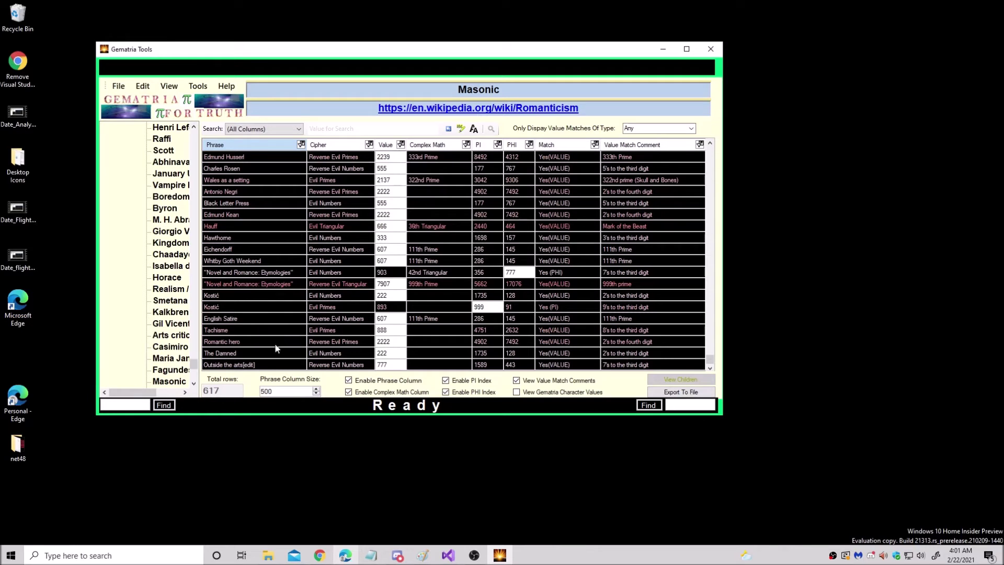
pyautogui.click(269, 355)
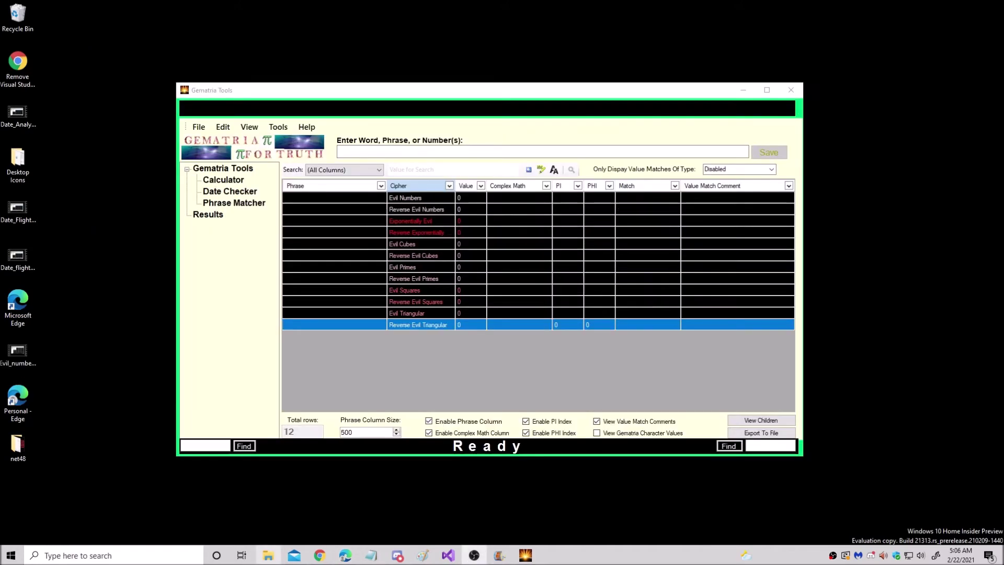
# - Calculate the Evil cipher values of the phrase "September 11, 2001"
pyautogui.click(421, 151)
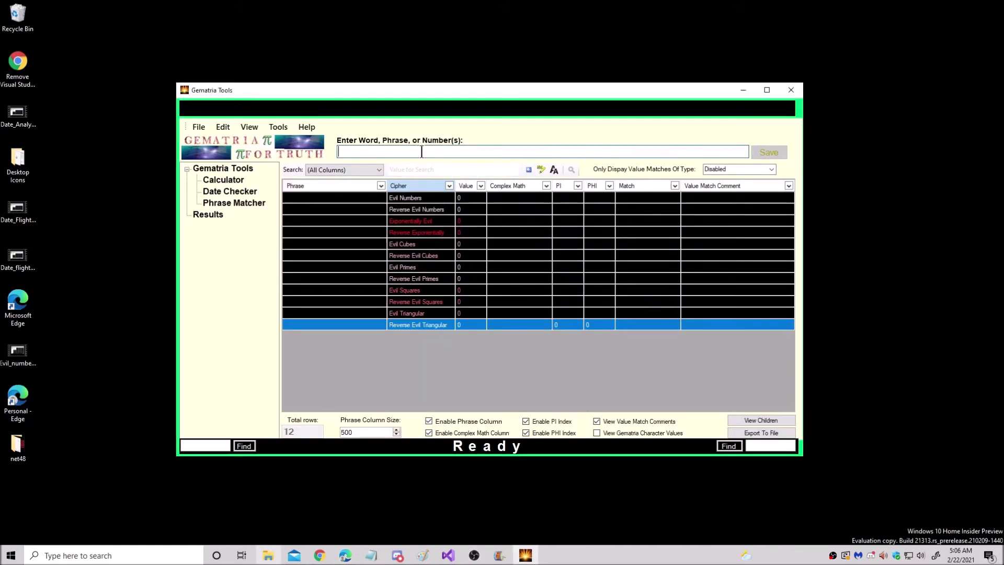
pyautogui.write('Sept')
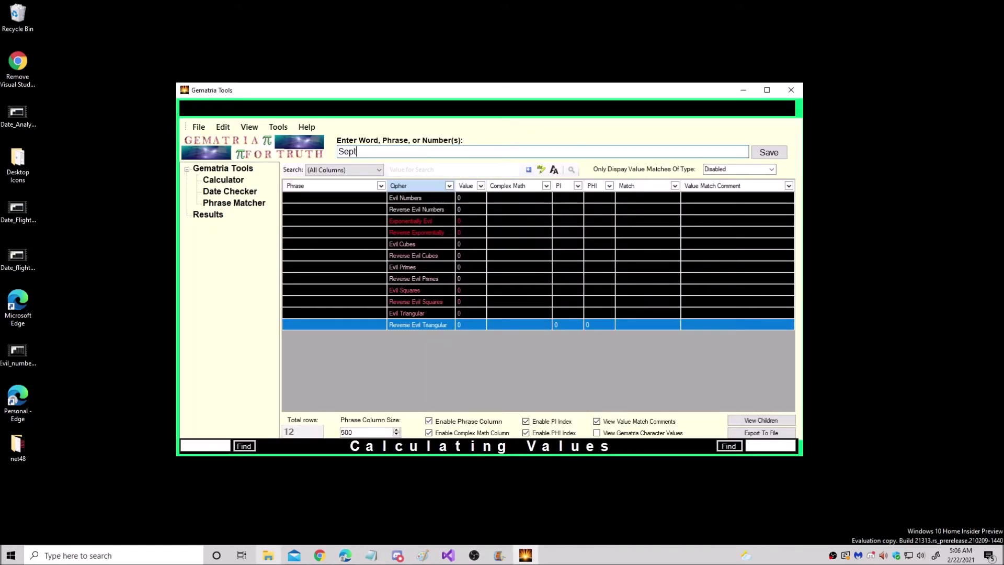
pyautogui.write('ember 11, 2001')
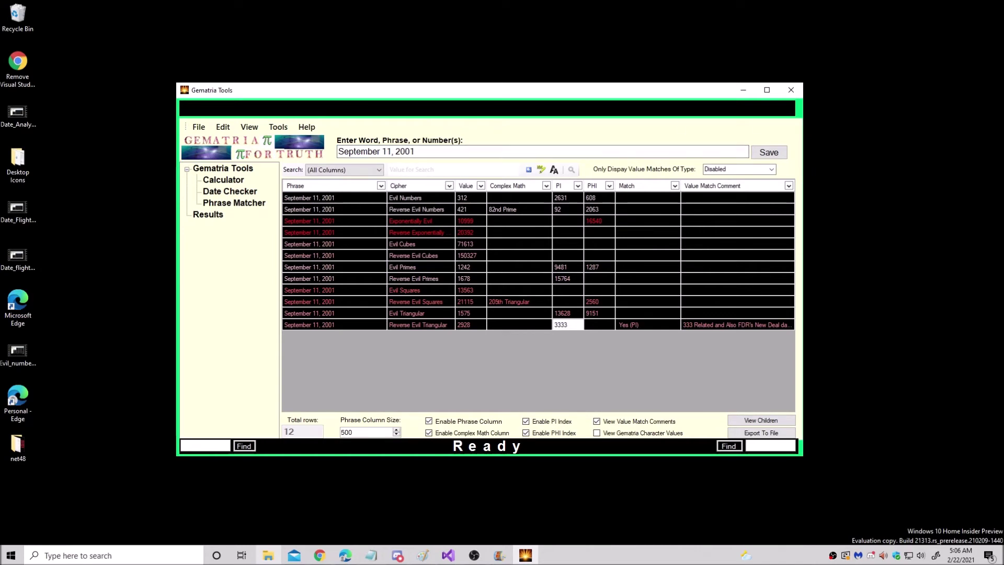
pyautogui.click(364, 153)
pyautogui.write('S')
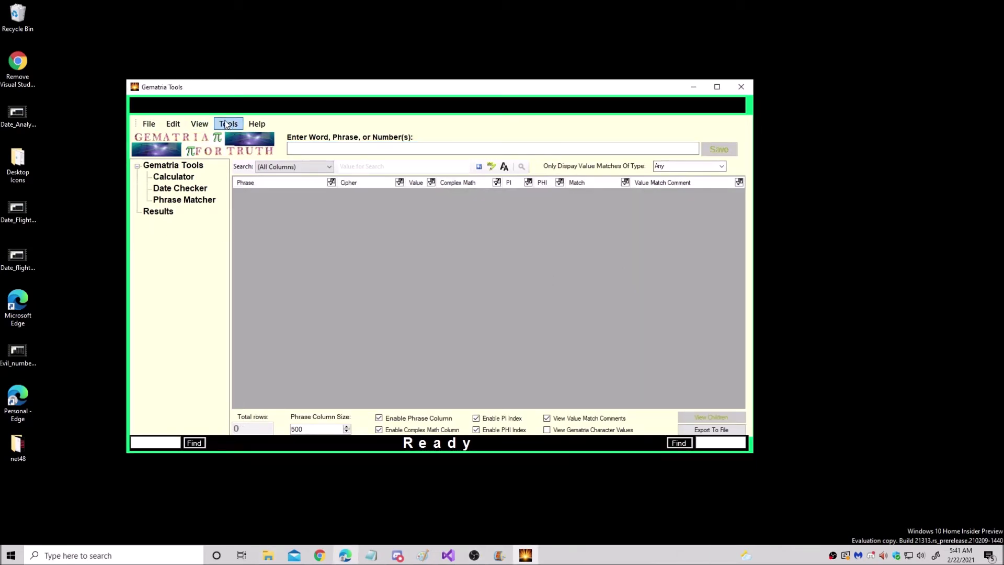
# - Open the Date Generator and set the start date to 1/1/2021
pyautogui.click(226, 124)
pyautogui.moveTo(297, 163)
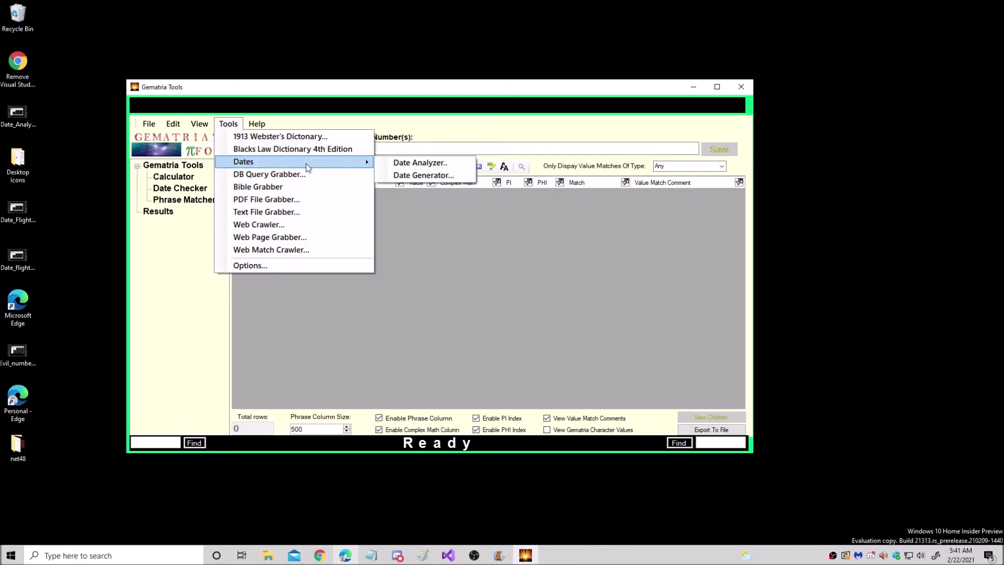
pyautogui.click(429, 179)
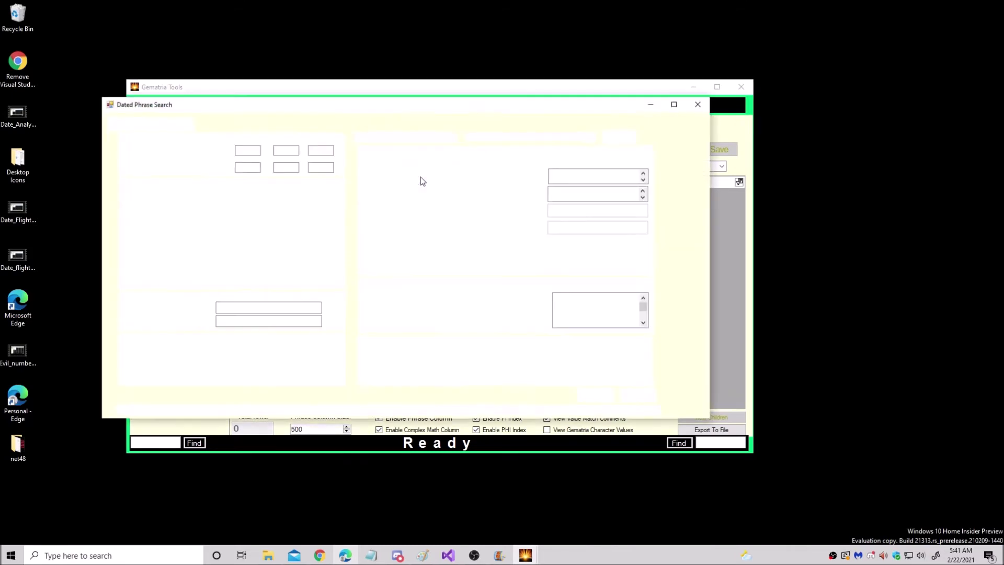
pyautogui.moveTo(400, 110); pyautogui.dragTo(426, 113)
pyautogui.click(268, 152)
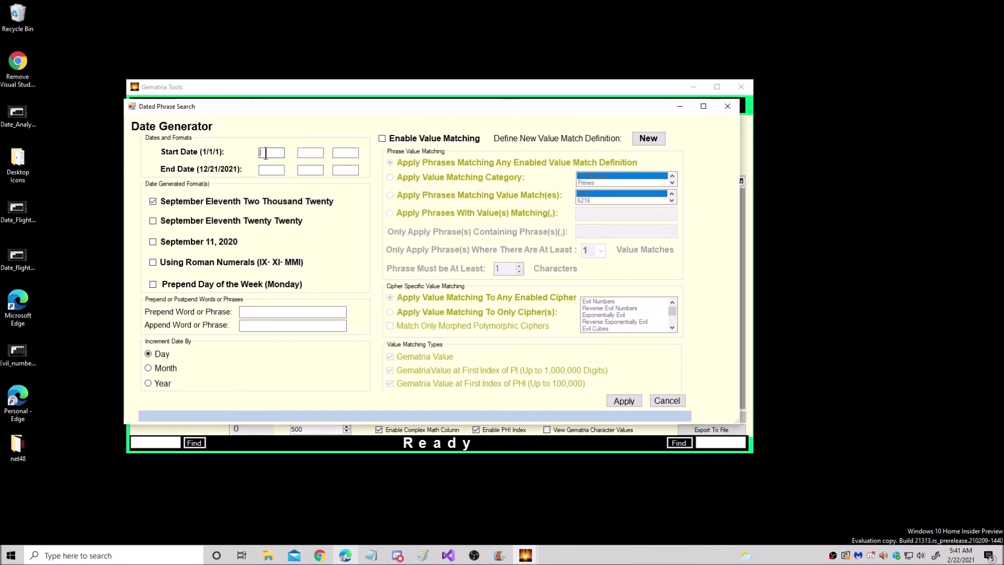
pyautogui.write('1')
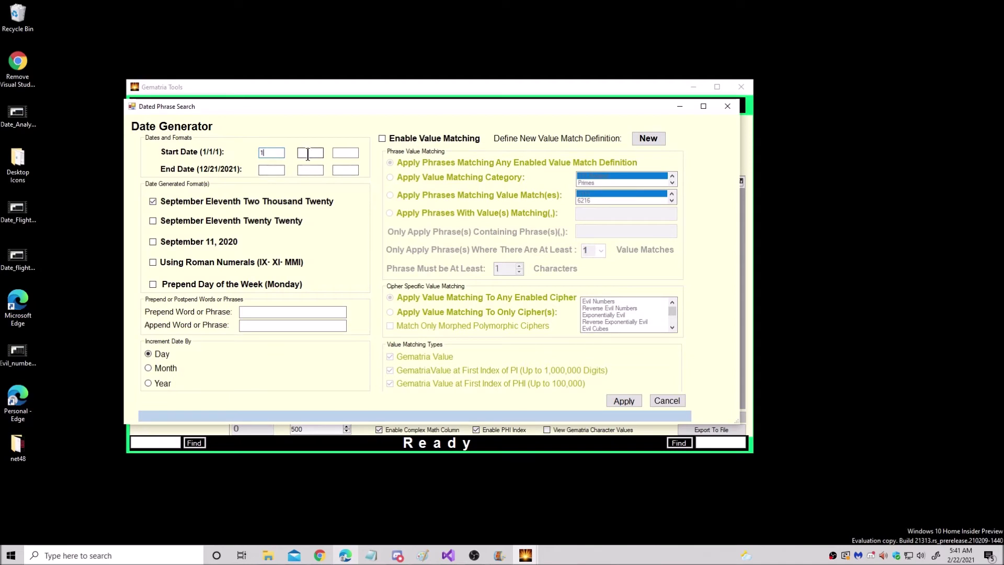
pyautogui.write('1')
pyautogui.click(352, 153)
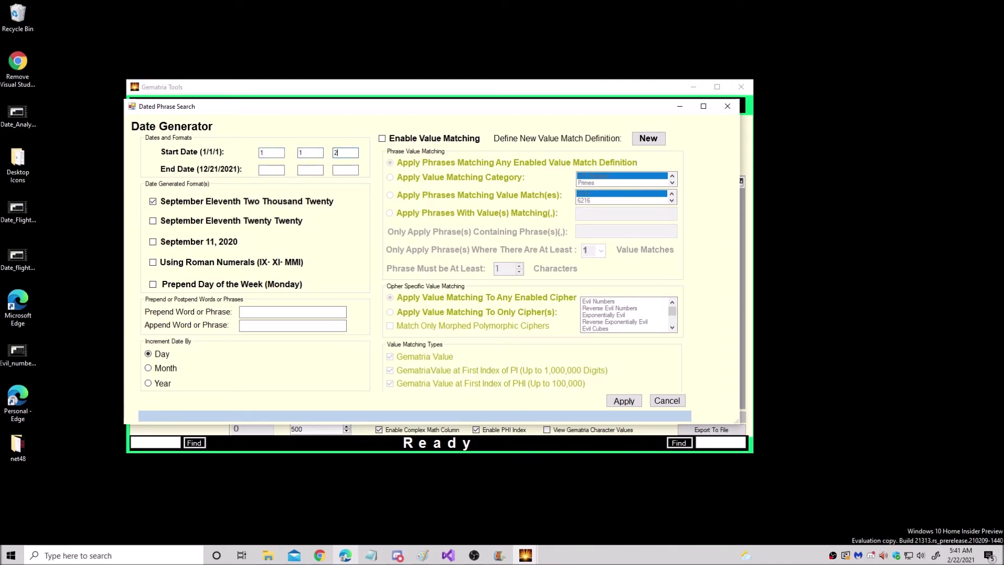
pyautogui.write('2021')
# - Set the end date to 1/1/2023 and add the "September Eleventh Twenty Twenty" and "September 11, 2020" date formats
pyautogui.click(264, 170)
pyautogui.write('1')
pyautogui.click(303, 172)
pyautogui.write('1')
pyautogui.click(337, 171)
pyautogui.write('20')
pyautogui.click(193, 245)
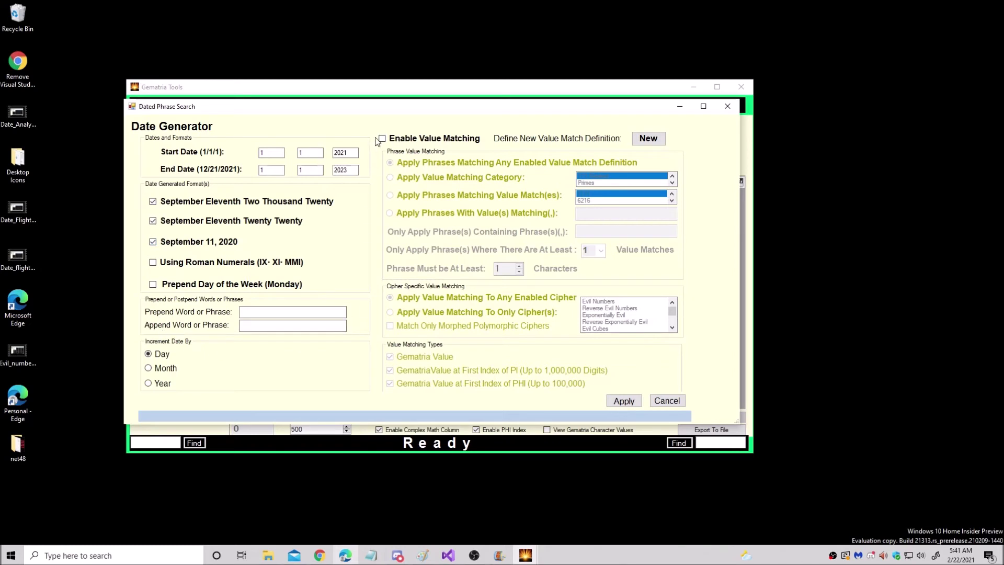
# - Enable value matching by category for the date generation and select the Primes, Digits Alike and Triangulars categories
pyautogui.click(382, 139)
pyautogui.click(389, 177)
pyautogui.click(600, 181)
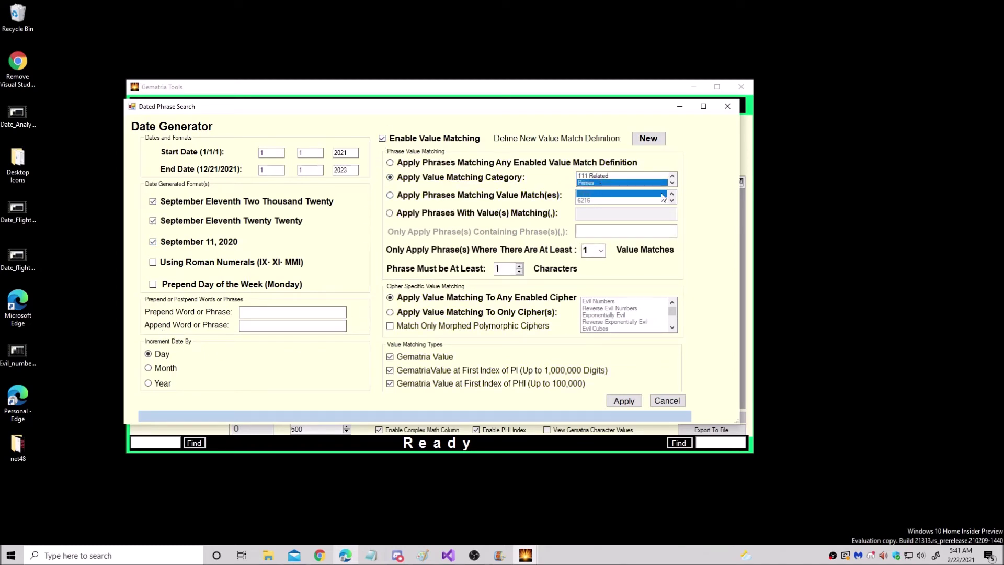
pyautogui.click(672, 183)
pyautogui.click(613, 184)
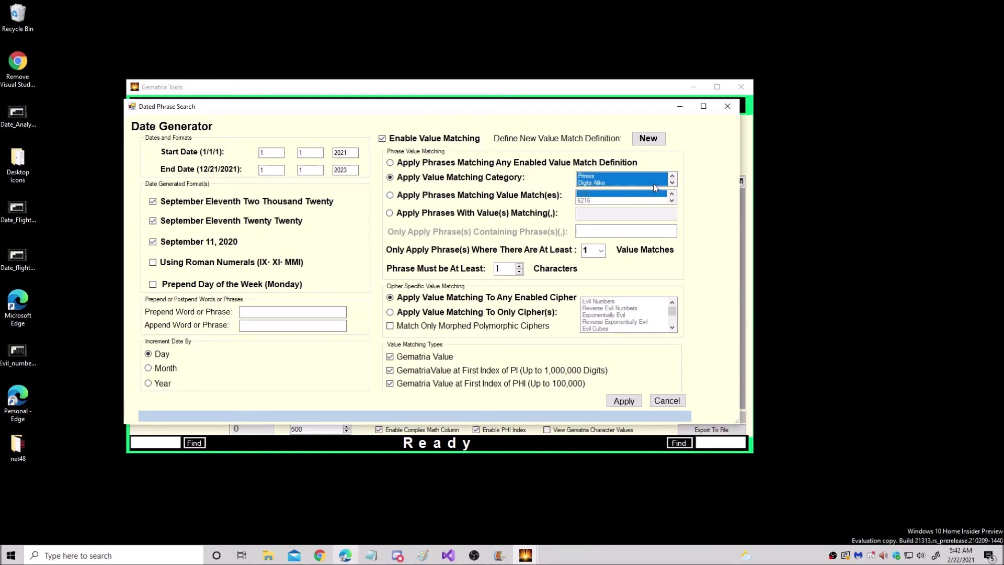
pyautogui.click(671, 183)
pyautogui.click(600, 184)
# - Exclude the first-index-of-PI and first-index-of-PHI matching types, keeping only Gematria Value, and generate the dates
pyautogui.click(398, 371)
pyautogui.click(405, 386)
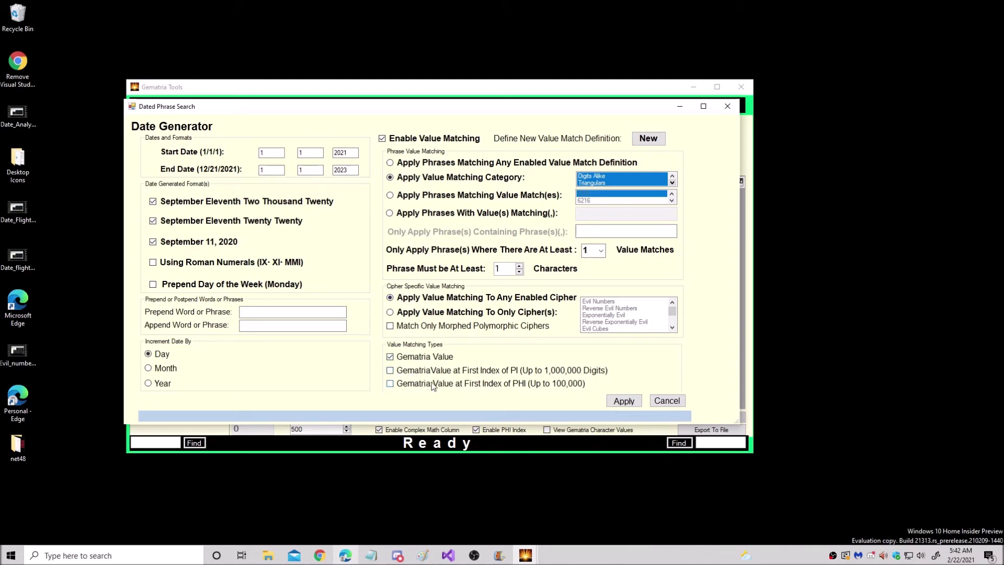
pyautogui.click(618, 404)
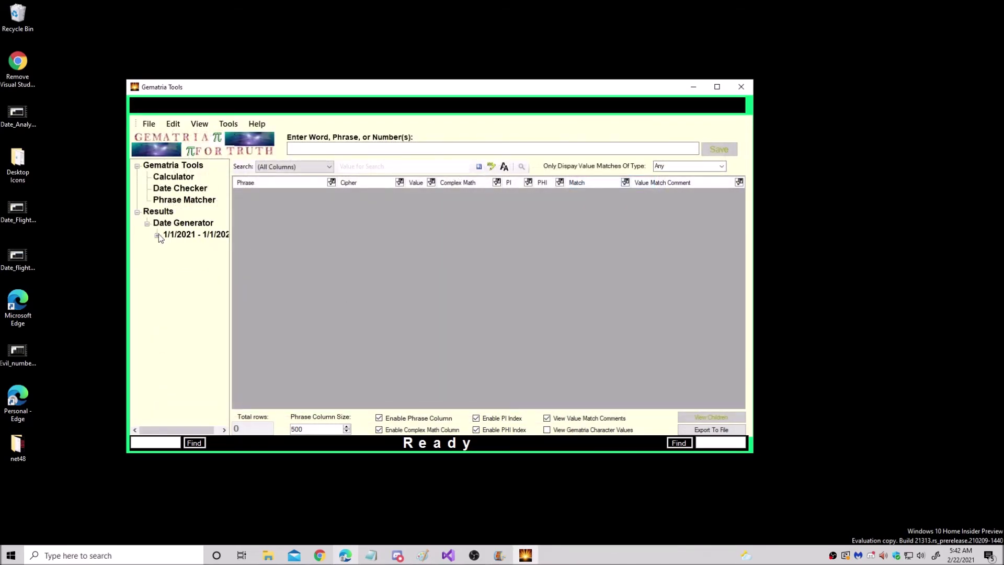
# - List all matches of the generated 1/1/2021 – 1/1/2023 dates and narrow the Match column to give the comments more room
pyautogui.click(158, 234)
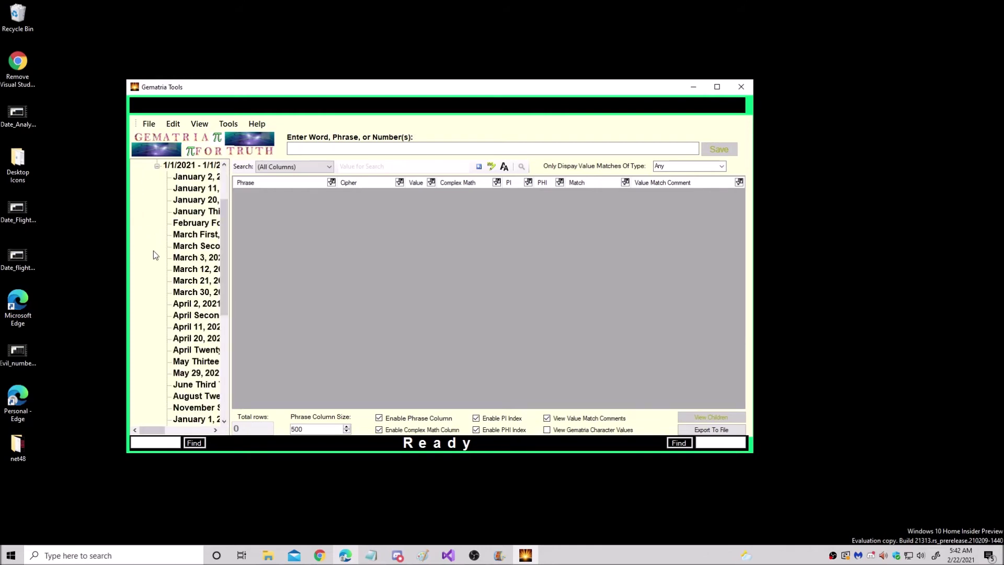
pyautogui.scroll(2, 152, 249)
pyautogui.click(184, 233)
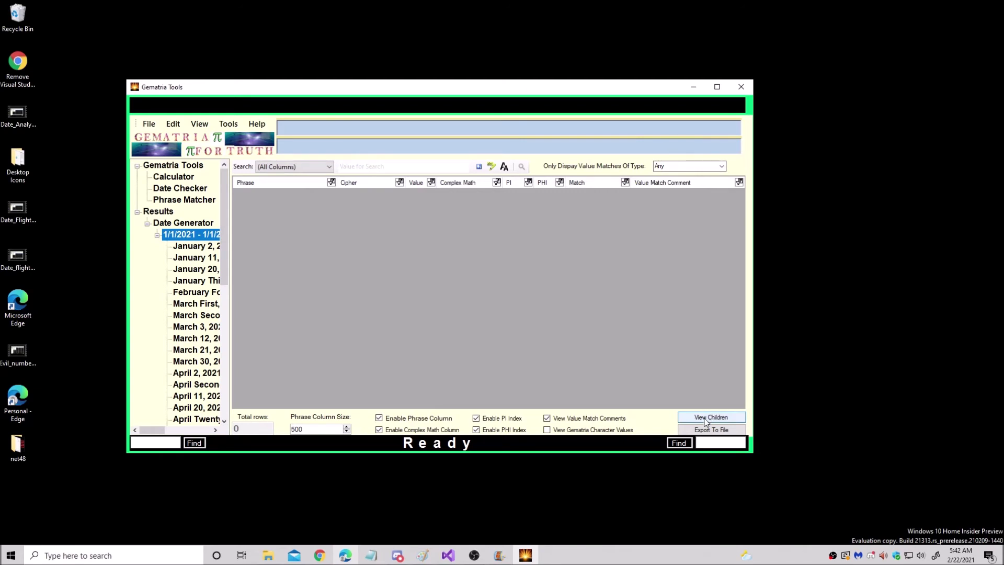
pyautogui.click(708, 418)
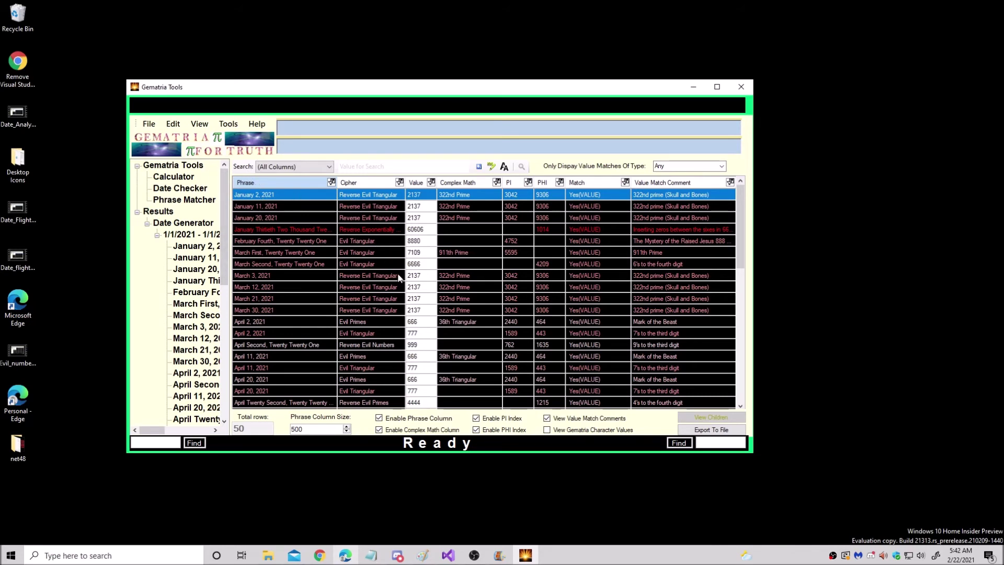
pyautogui.moveTo(629, 186); pyautogui.dragTo(597, 198)
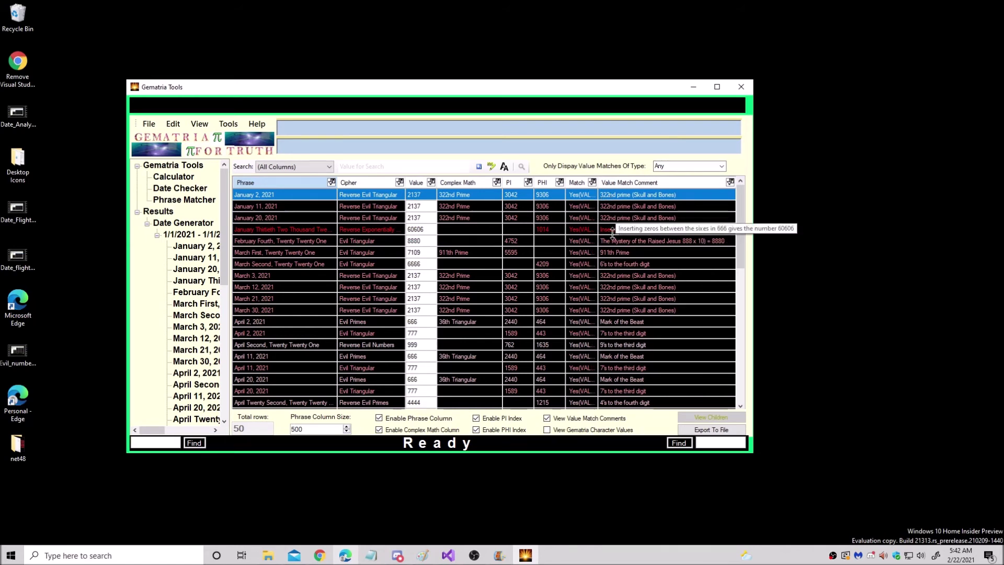
# - Review the ciphers, values and comments of the 2021 and 2022 date matches, including the Evil Squares match of May 29, 2021
pyautogui.scroll(-2, 351, 255)
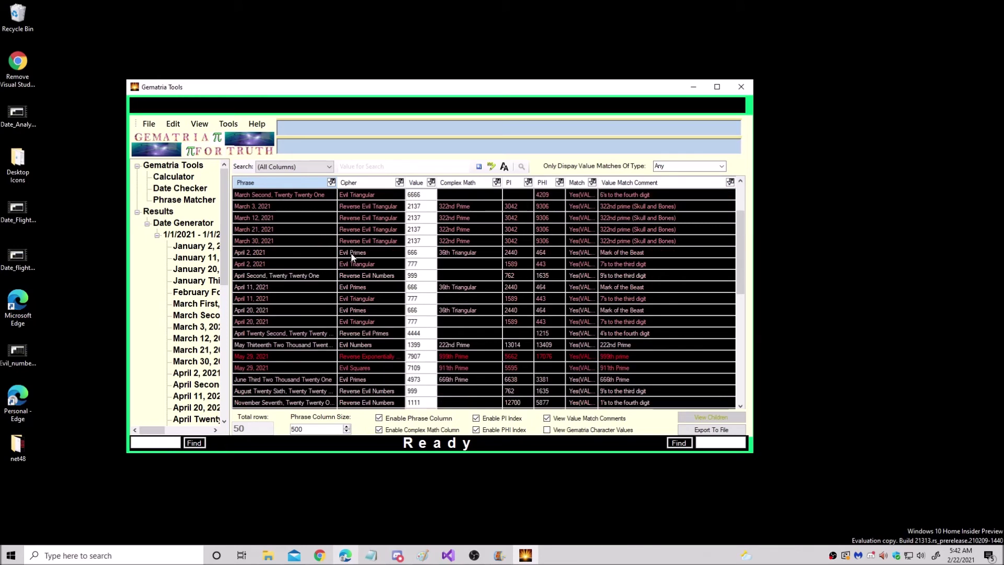
pyautogui.scroll(-2, 350, 264)
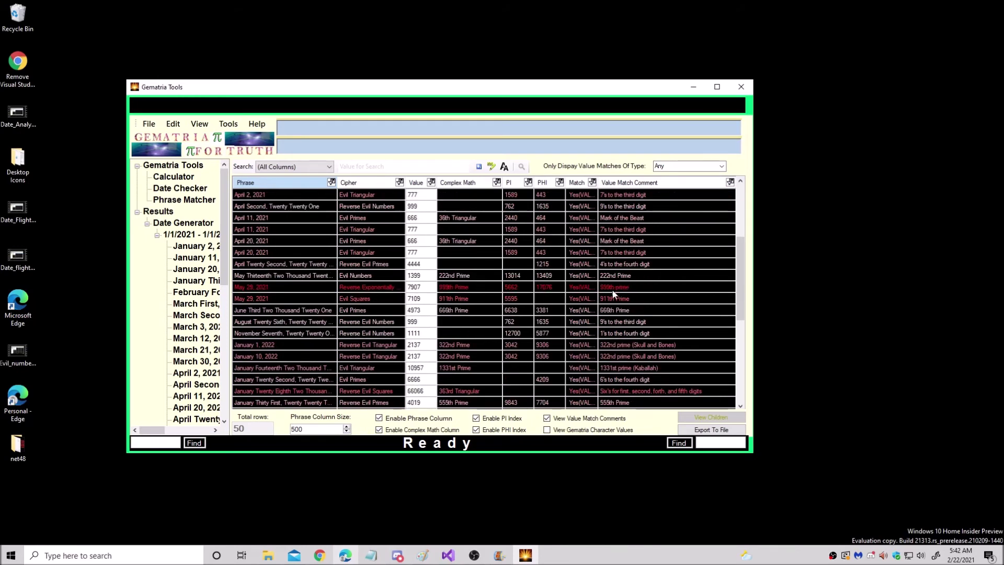
pyautogui.scroll(-1, 543, 290)
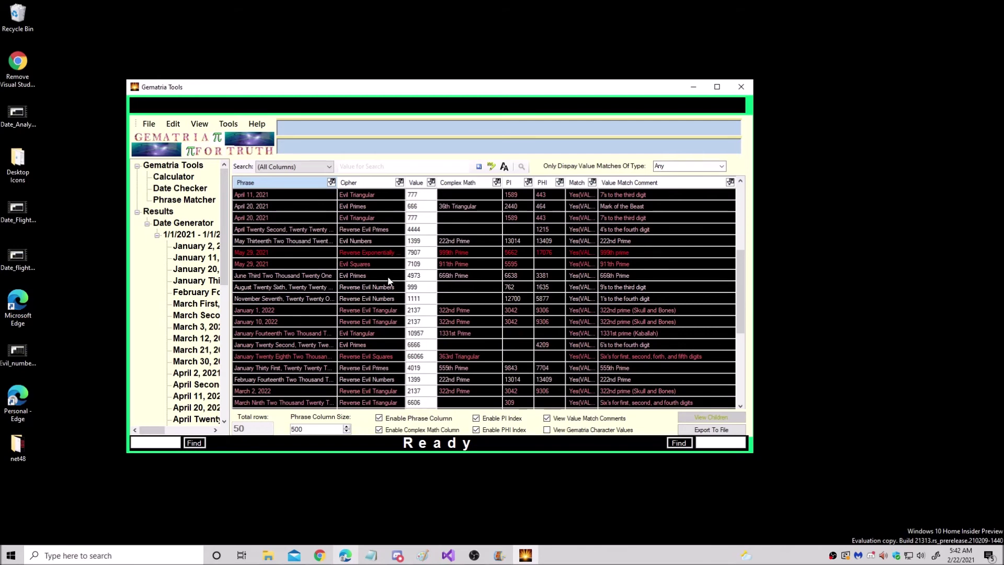
pyautogui.click(367, 265)
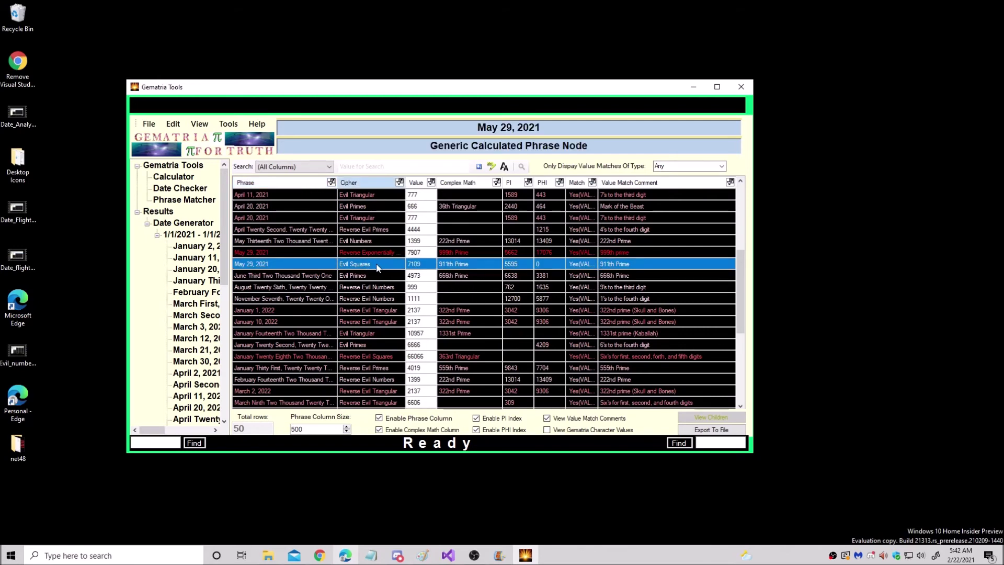
pyautogui.scroll(-4, 306, 269)
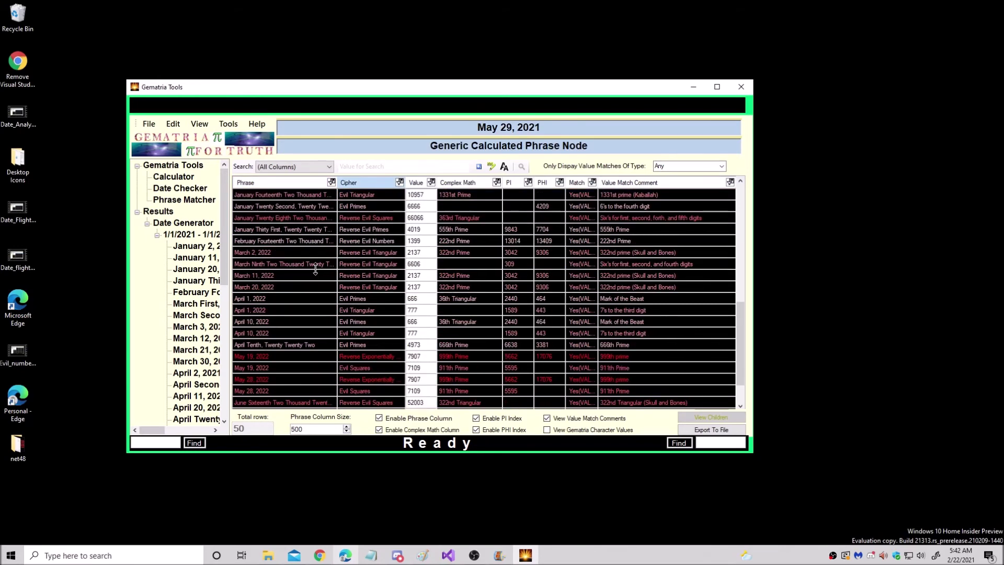
pyautogui.scroll(-1, 309, 267)
pyautogui.scroll(-1, 308, 270)
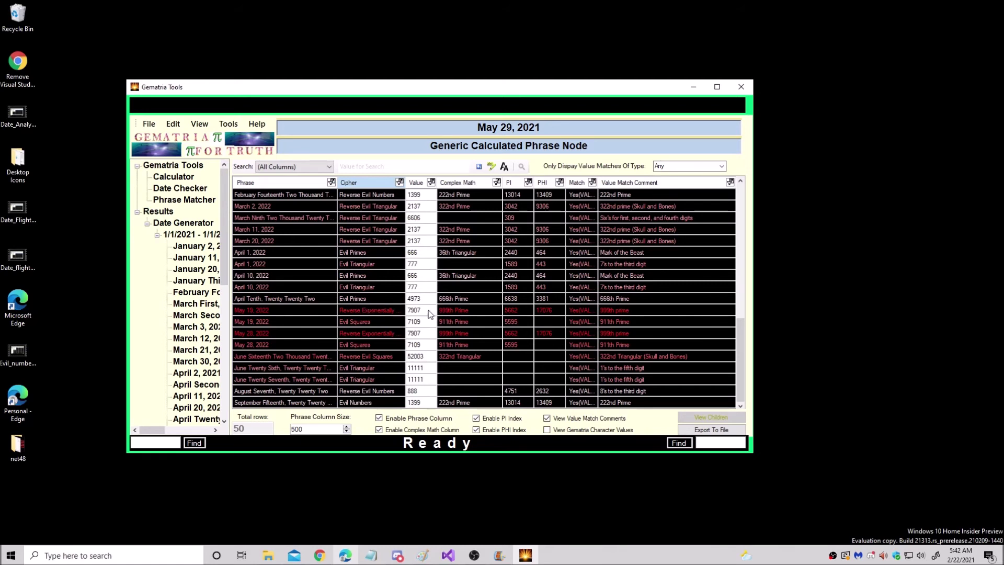
# - Examine the Reverse Exponentially Evil and Evil Squares matches of May 19, 2022 and May 28, 2022
pyautogui.click(291, 313)
pyautogui.click(298, 322)
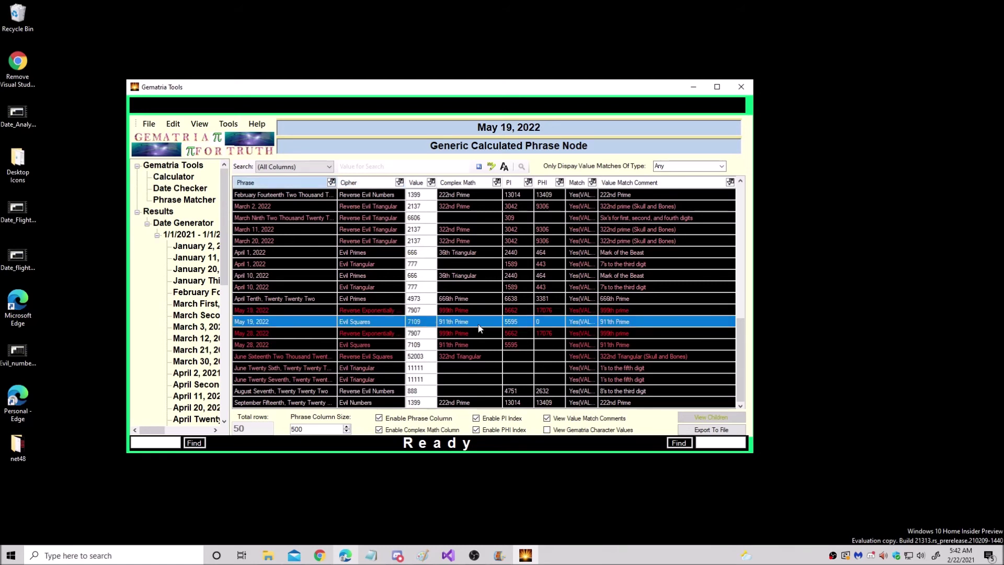
pyautogui.click(312, 335)
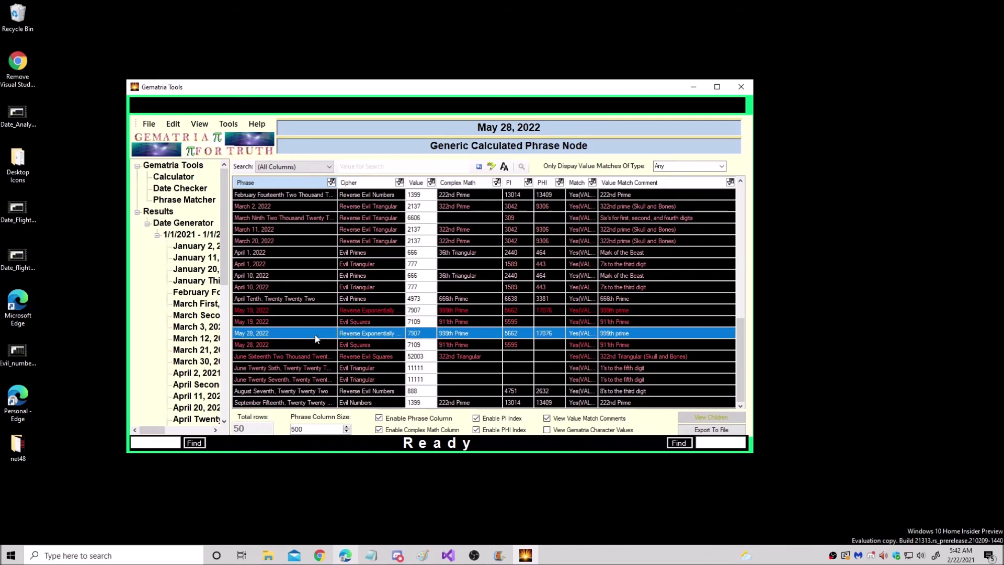
pyautogui.click(307, 346)
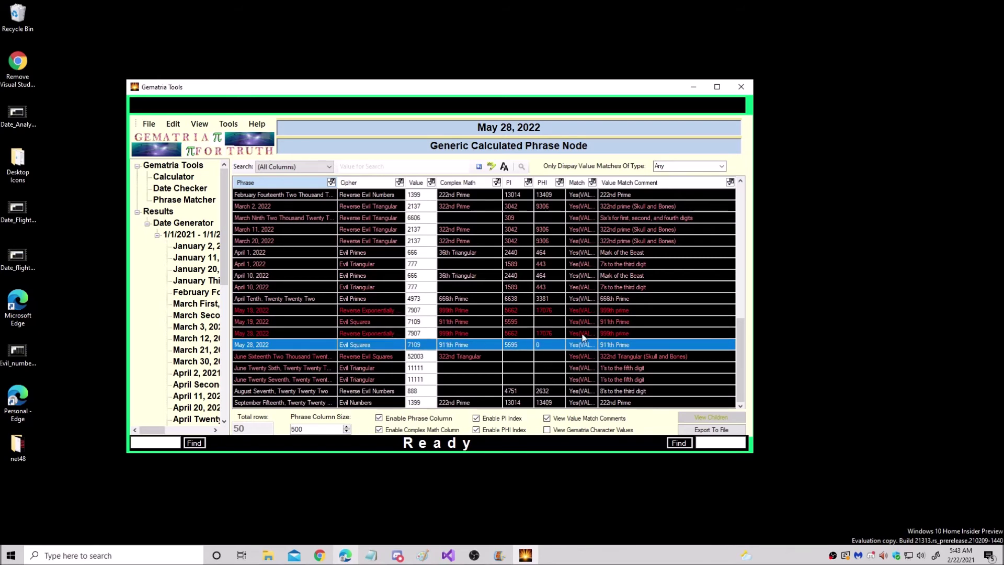
# - Show the "June Third Two Thousand Twenty One" match and widen the Phrase column to read the full date phrases
pyautogui.scroll(4, 441, 327)
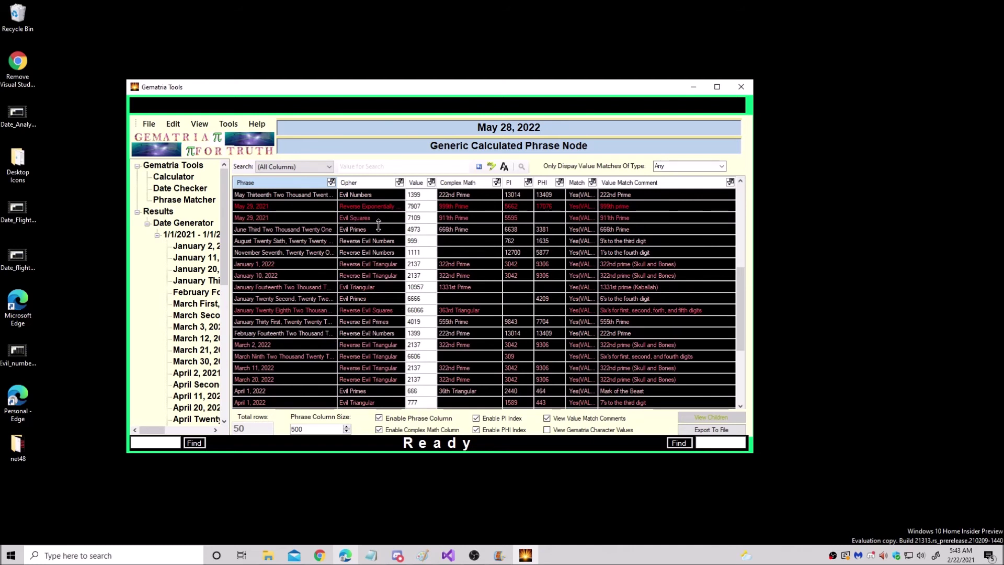
pyautogui.click(277, 230)
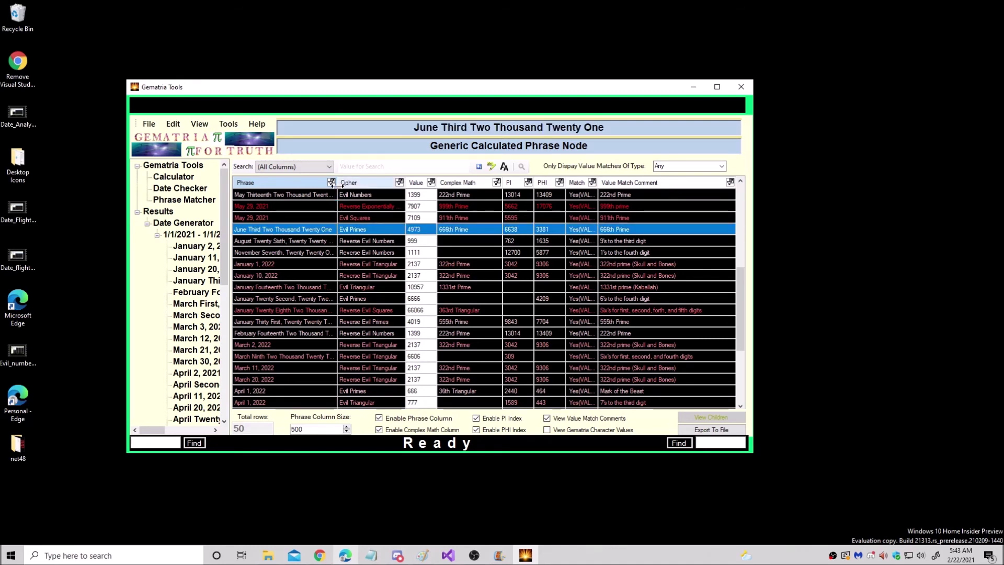
pyautogui.doubleClick(368, 185)
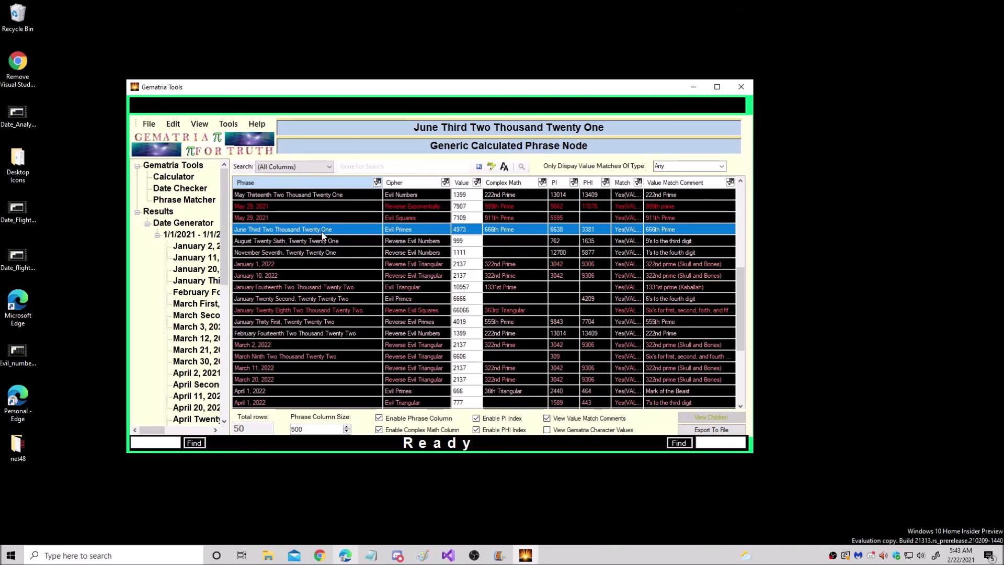
pyautogui.scroll(1, 329, 277)
pyautogui.scroll(-5, 322, 339)
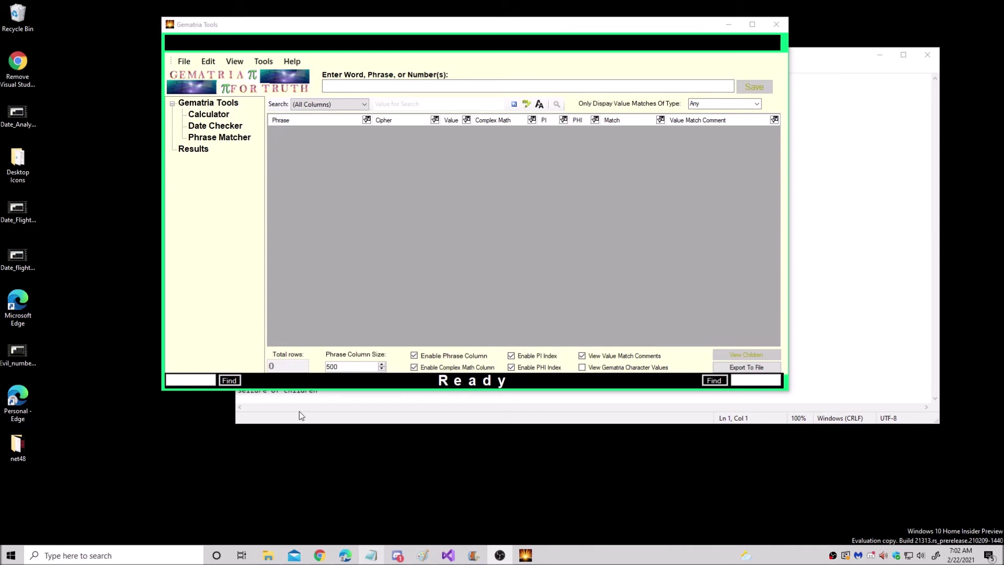
# - Switch to moreEvil.txt in Notepad and look through its list of words and phrases
pyautogui.click(275, 422)
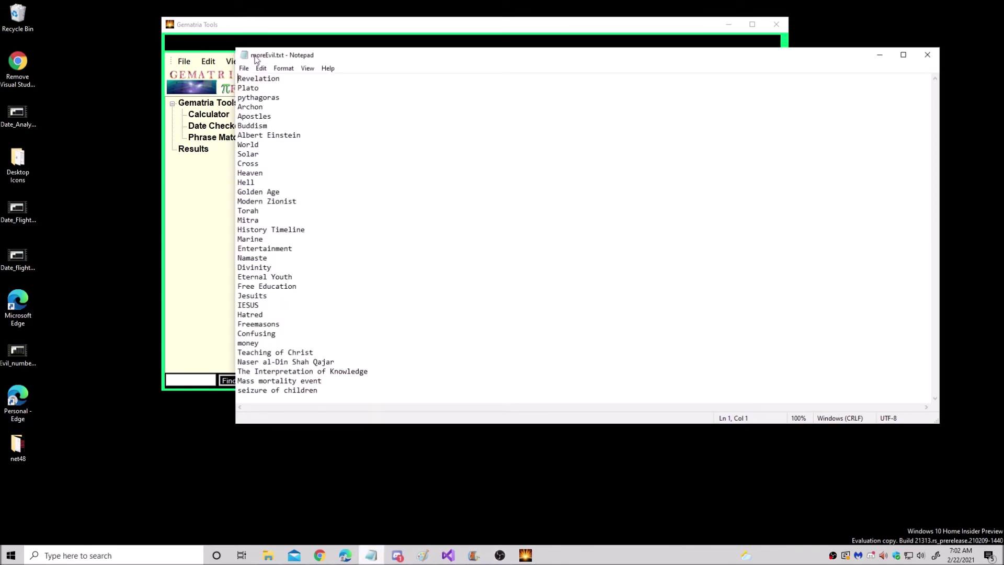
pyautogui.moveTo(242, 78); pyautogui.dragTo(302, 366)
pyautogui.click(333, 287)
# - Open the Text File Grabber in Gematria Tools and choose moreEvil.txt from the Documents library as its text file
pyautogui.click(227, 61)
pyautogui.click(264, 61)
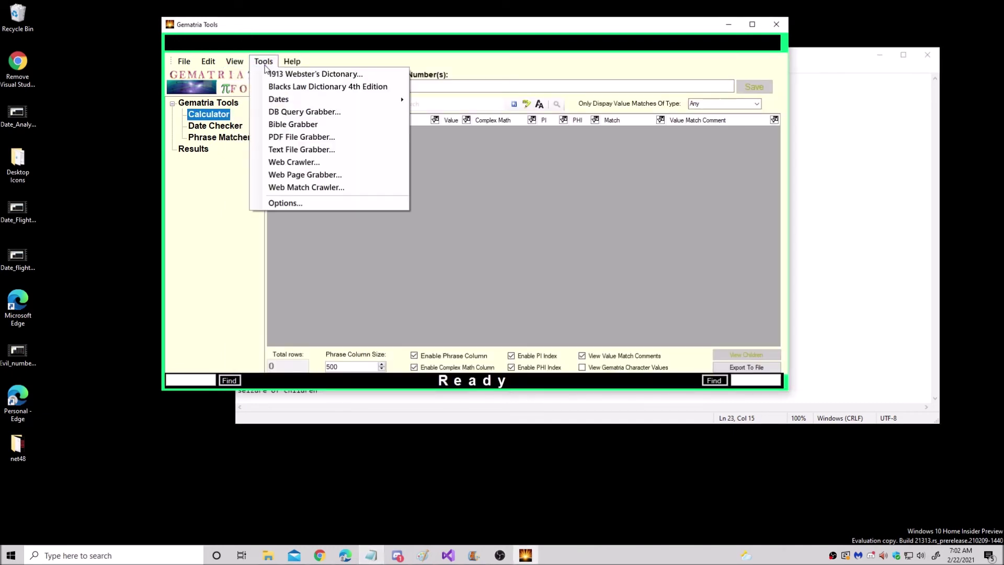
pyautogui.click(286, 149)
pyautogui.click(365, 121)
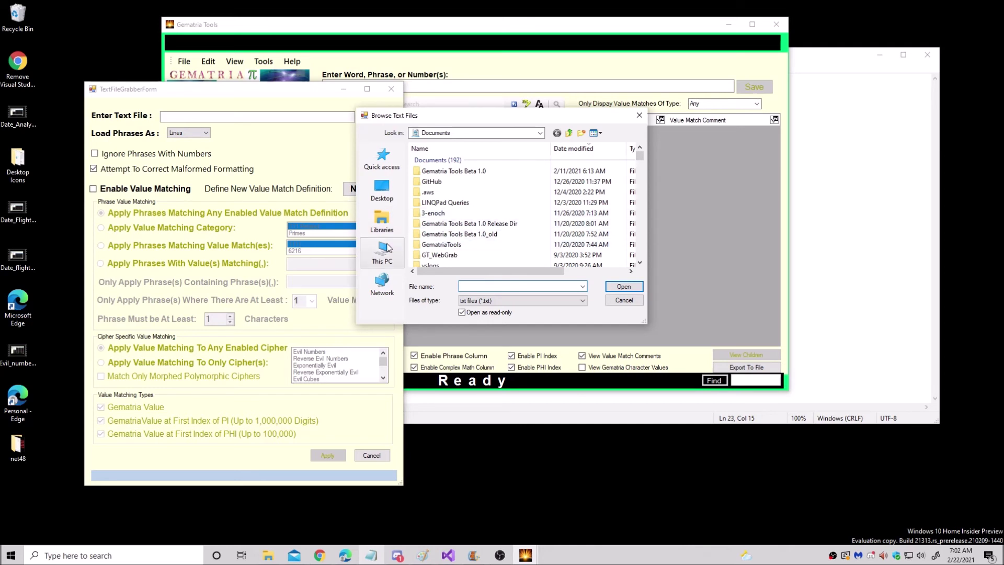
pyautogui.click(382, 220)
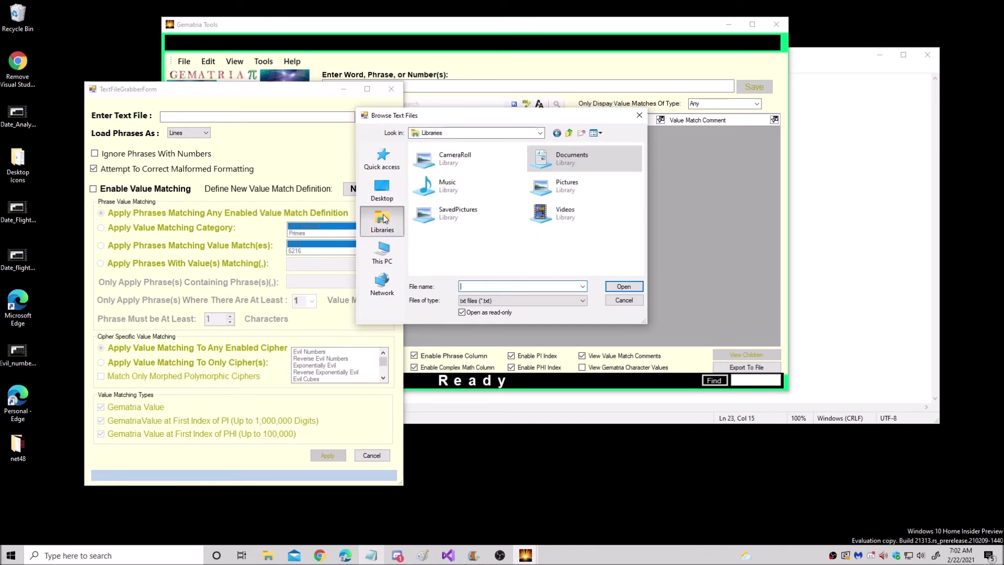
pyautogui.doubleClick(576, 164)
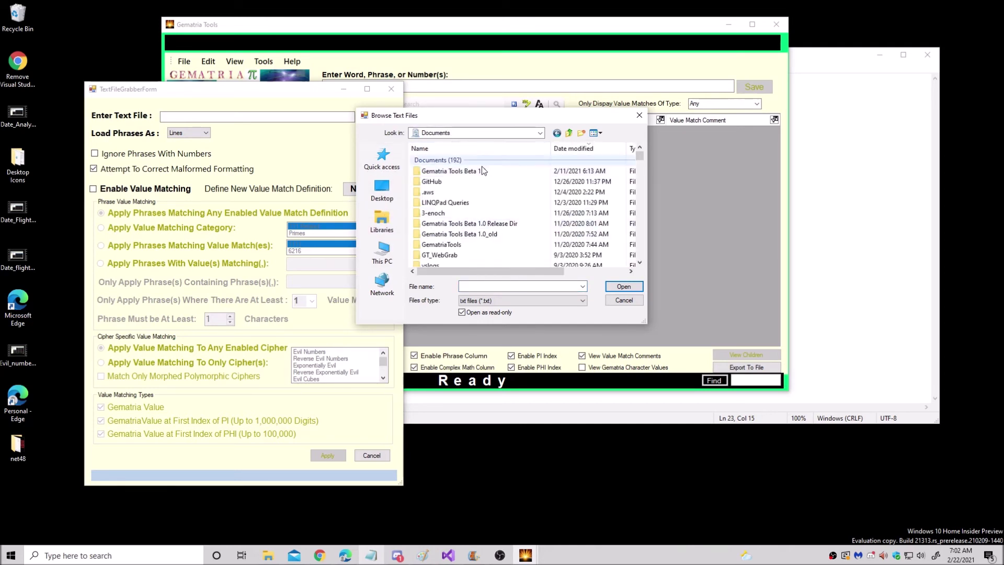
pyautogui.scroll(-3, 503, 192)
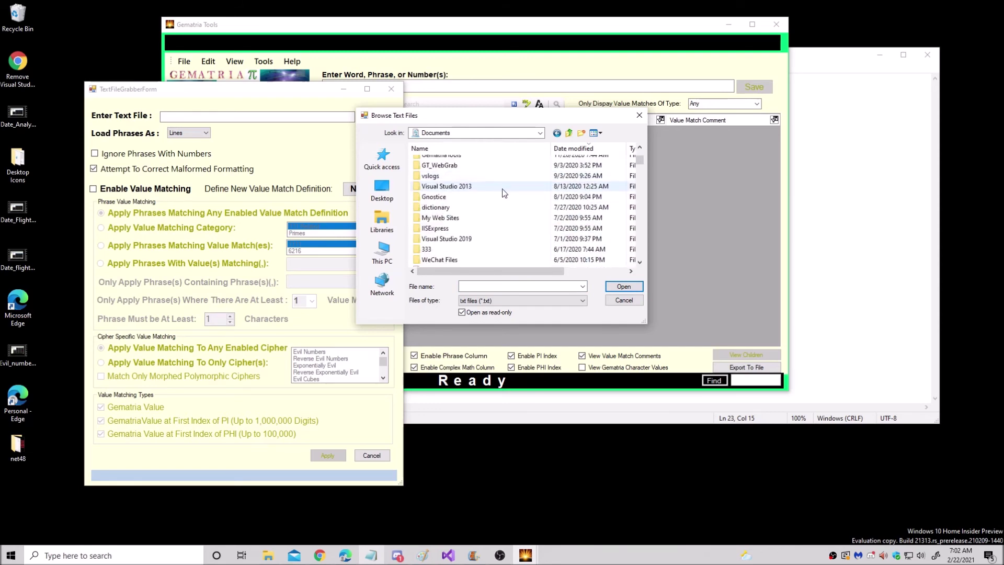
pyautogui.scroll(-1, 503, 193)
pyautogui.click(467, 242)
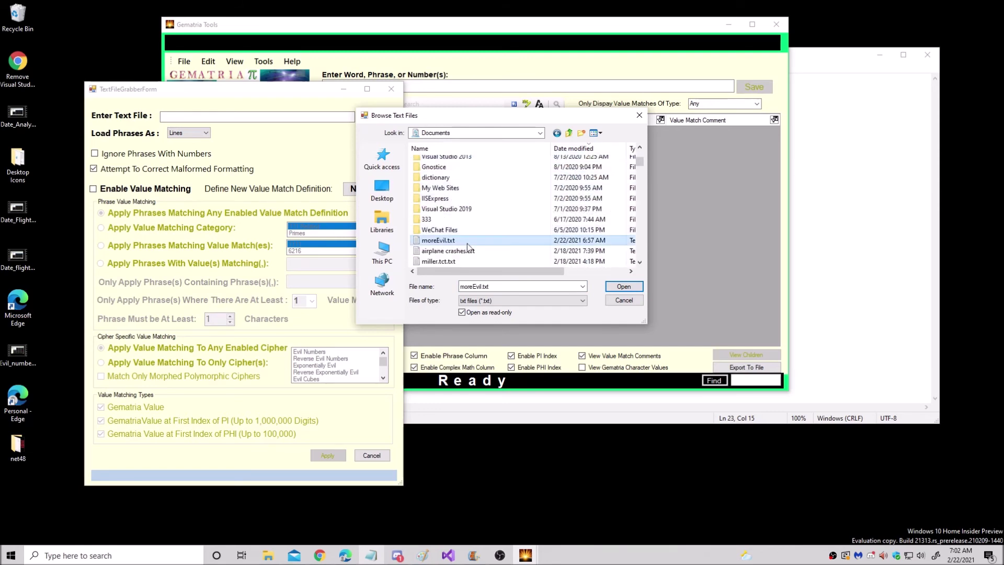
pyautogui.click(624, 290)
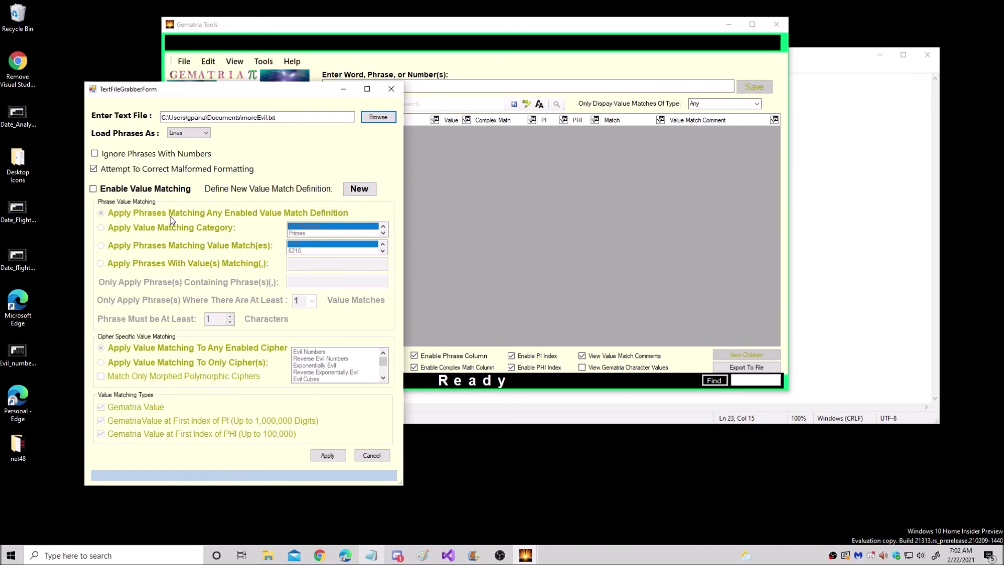
# - Load the phrases of moreEvil.txt without value matching and list the matches of all its phrases
pyautogui.click(322, 459)
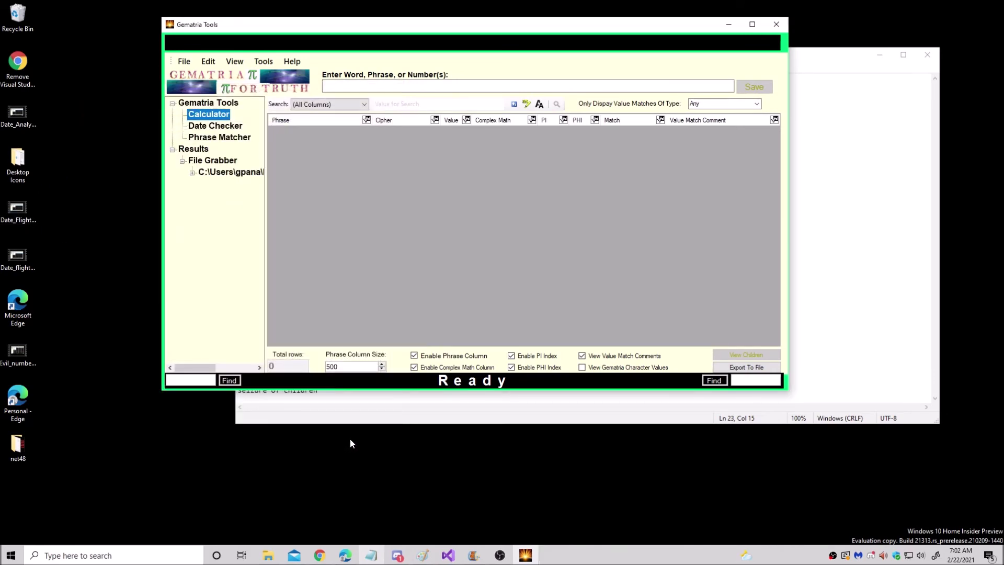
pyautogui.click(212, 174)
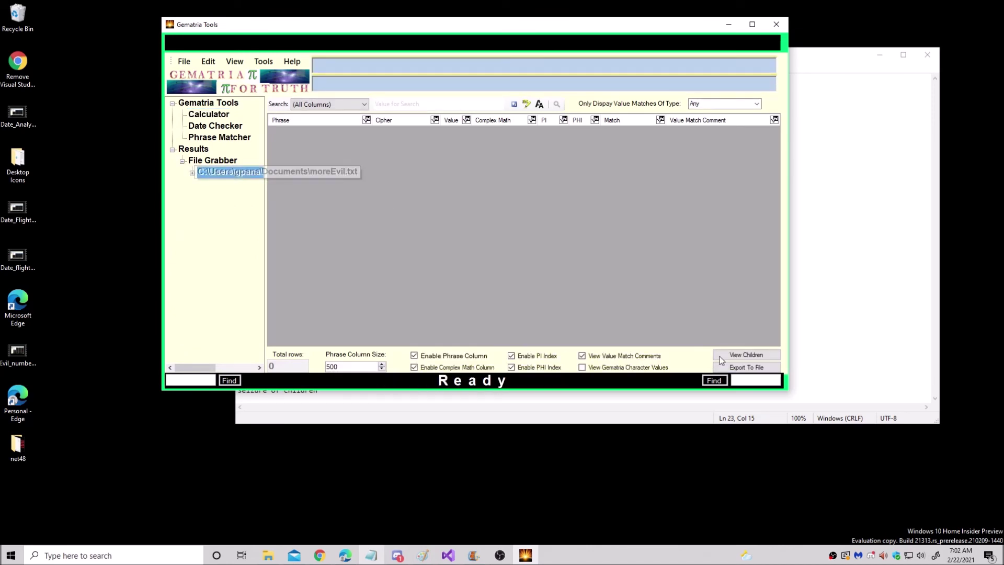
pyautogui.click(748, 356)
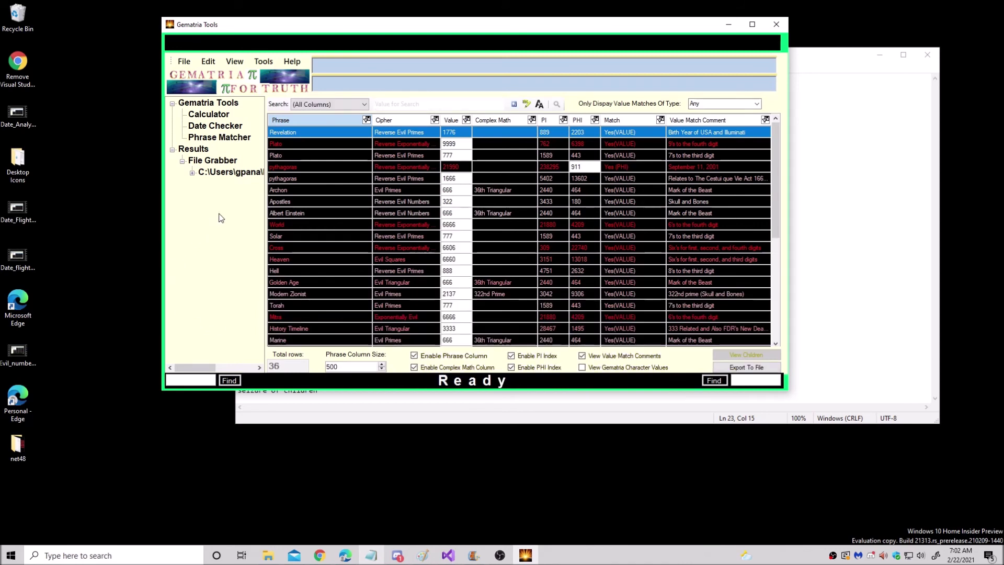
# - Examine the matches of Revelation, Albert Einstein and Heaven in the moreEvil.txt match list
pyautogui.click(324, 136)
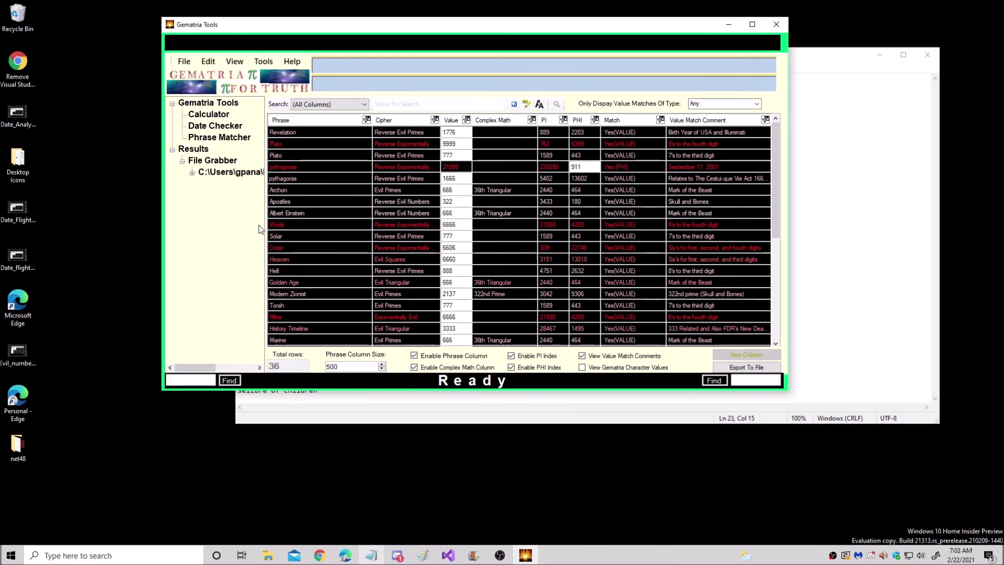
pyautogui.click(287, 214)
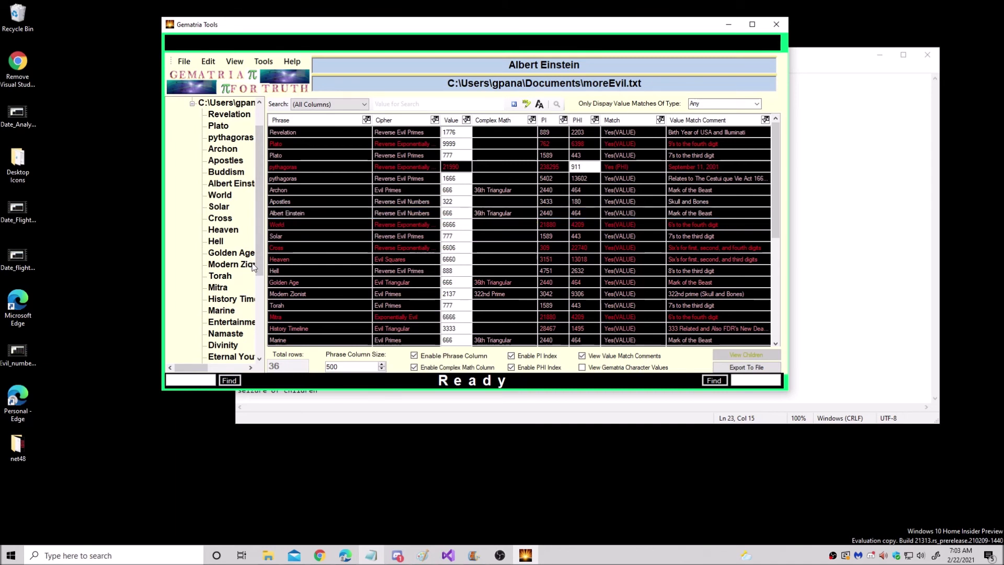
pyautogui.click(291, 250)
pyautogui.click(293, 258)
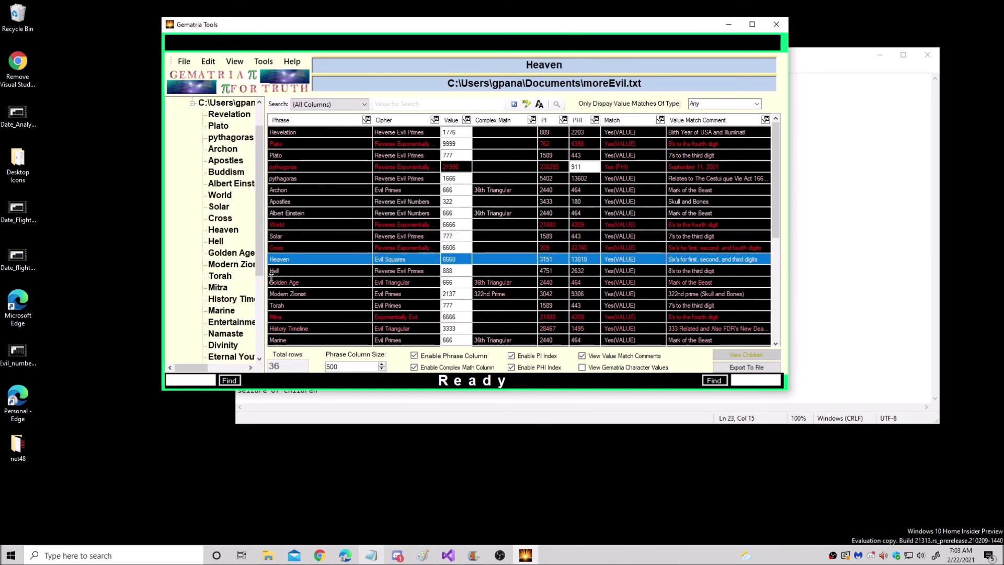
pyautogui.keyDown('ctrl'); pyautogui.click(277, 261); pyautogui.keyUp('ctrl')
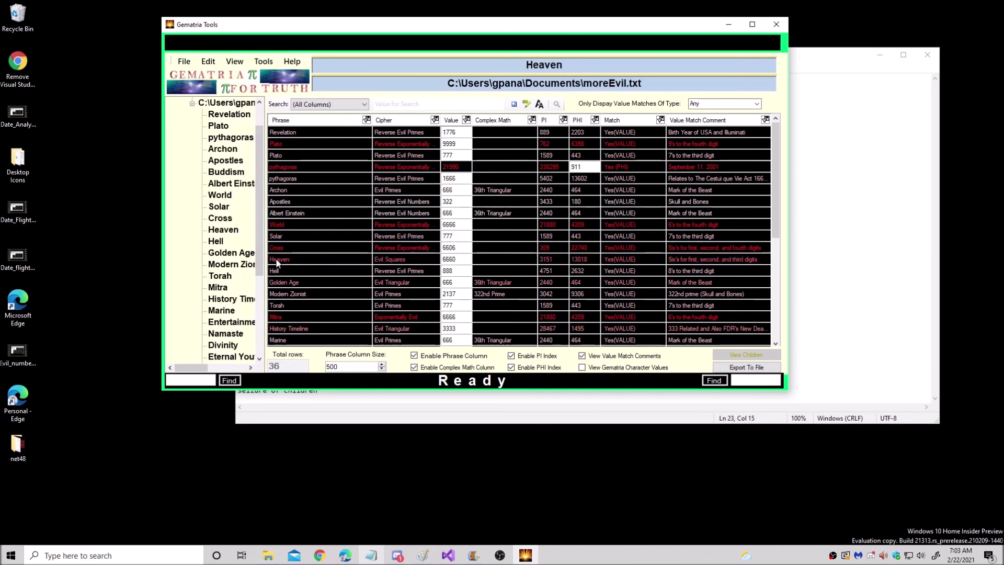
# - Read further down the match list and single out the matches of Jesuits, IESUS and Freemasons
pyautogui.scroll(-1, 274, 289)
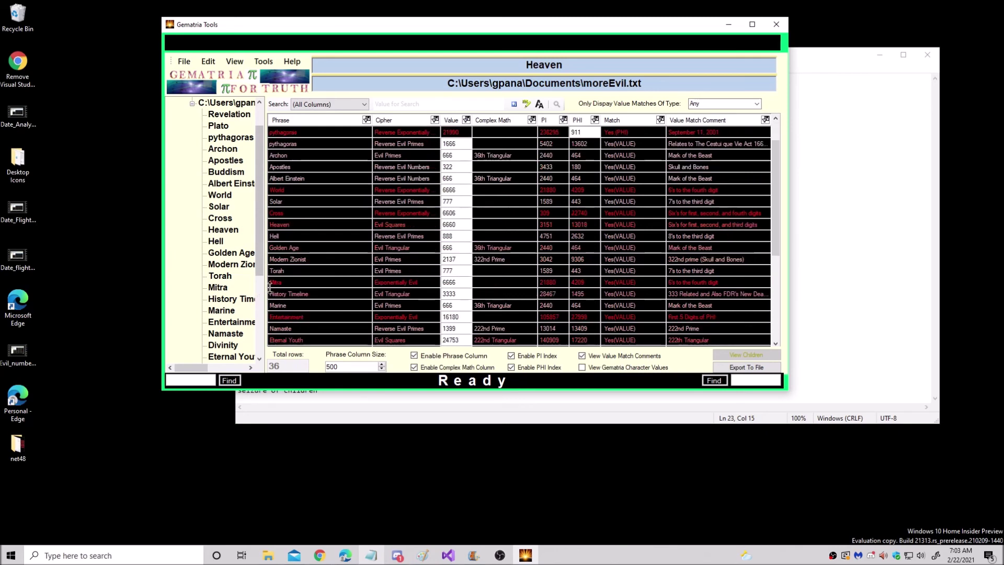
pyautogui.scroll(-1, 271, 295)
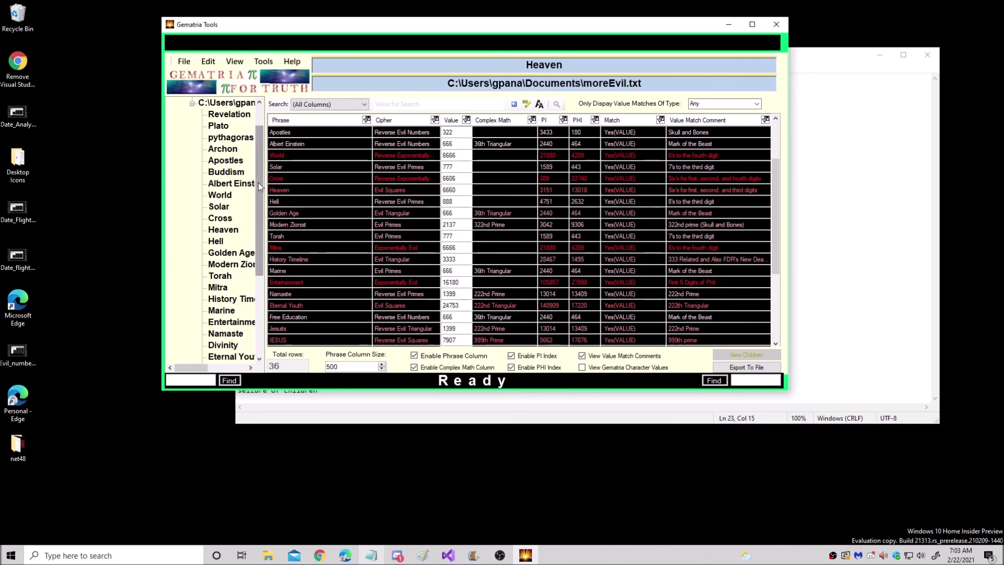
pyautogui.scroll(-1, 260, 173)
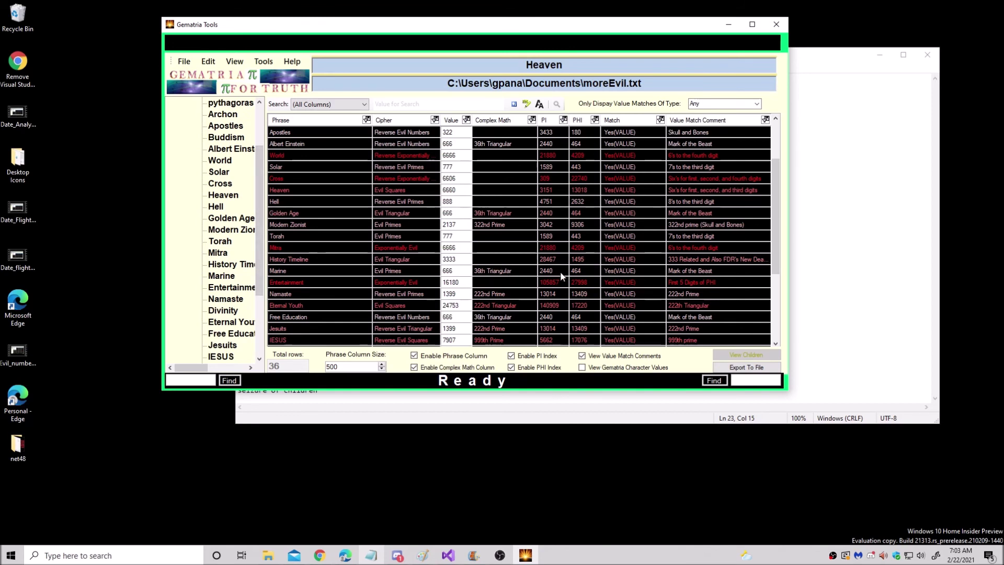
pyautogui.scroll(-1, 557, 272)
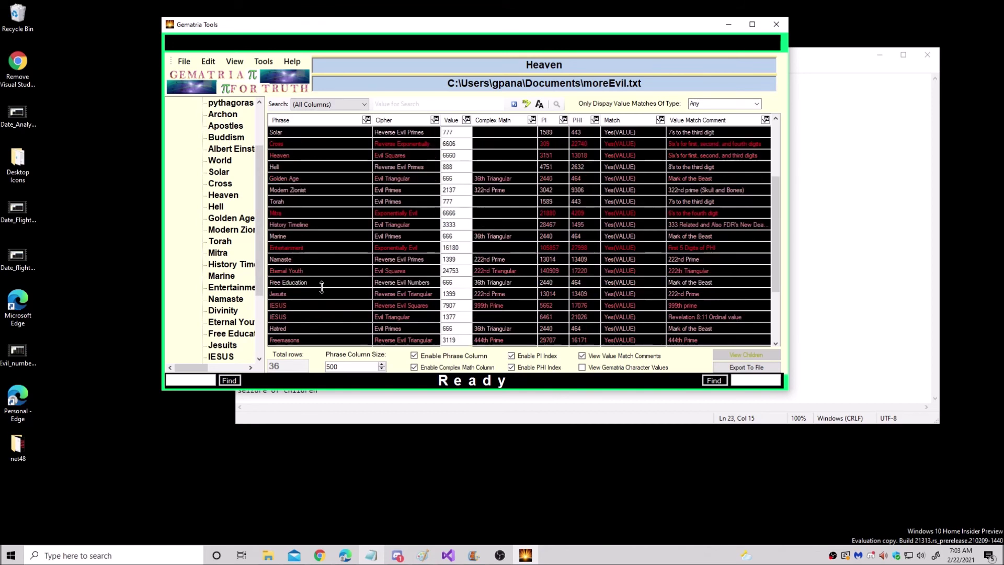
pyautogui.scroll(-1, 464, 277)
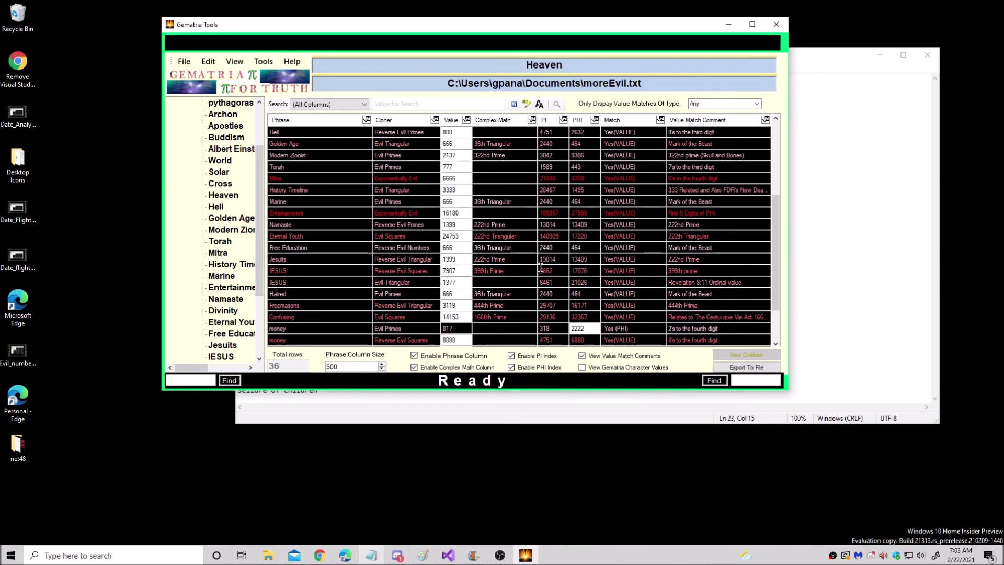
pyautogui.click(353, 259)
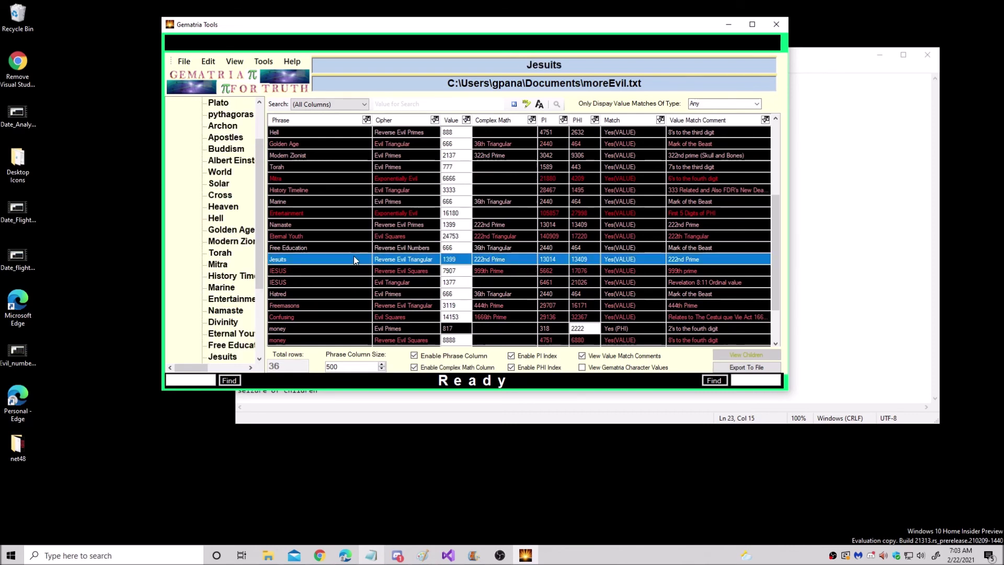
pyautogui.click(349, 283)
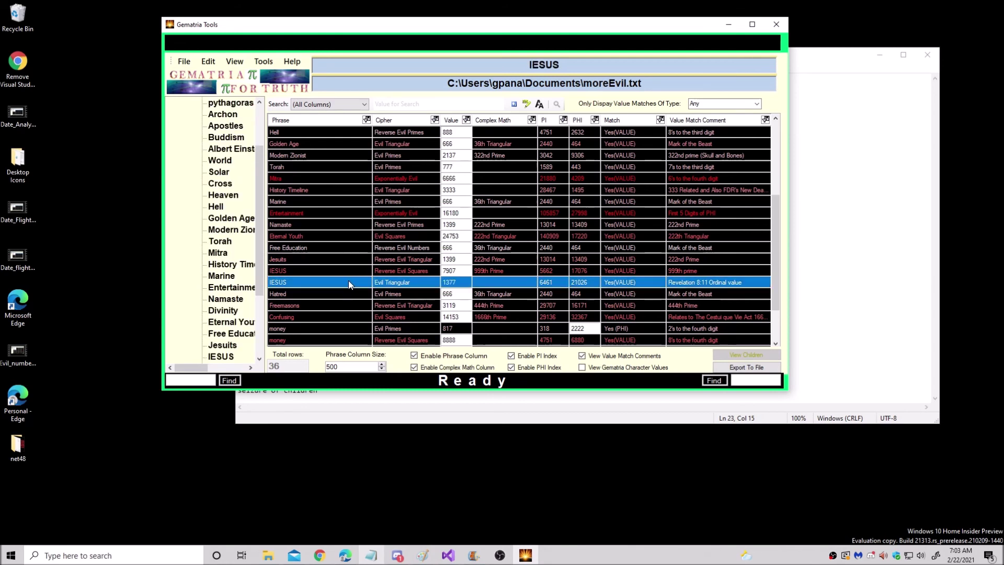
pyautogui.click(348, 271)
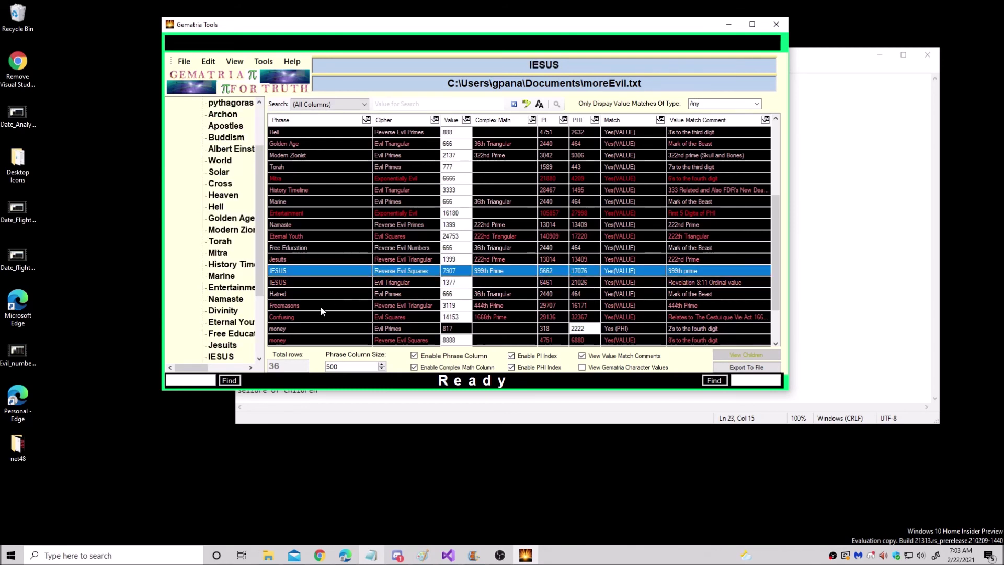
pyautogui.scroll(-1, 321, 310)
pyautogui.click(327, 272)
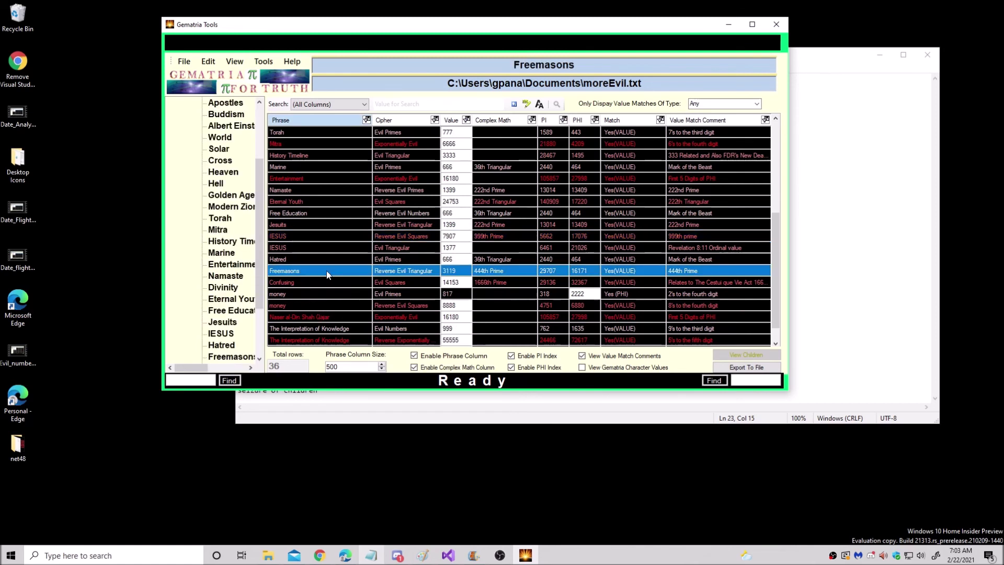
# - Examine the final matches in the list, including money, Naser al-Din Shah Qajar, Mass mortality event and seizure of children
pyautogui.scroll(-1, 311, 306)
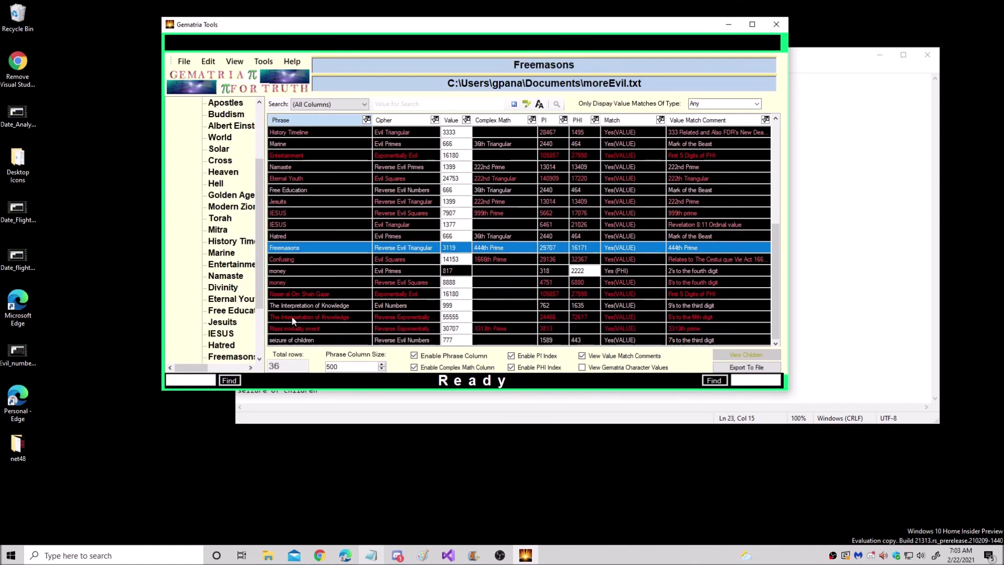
pyautogui.click(299, 272)
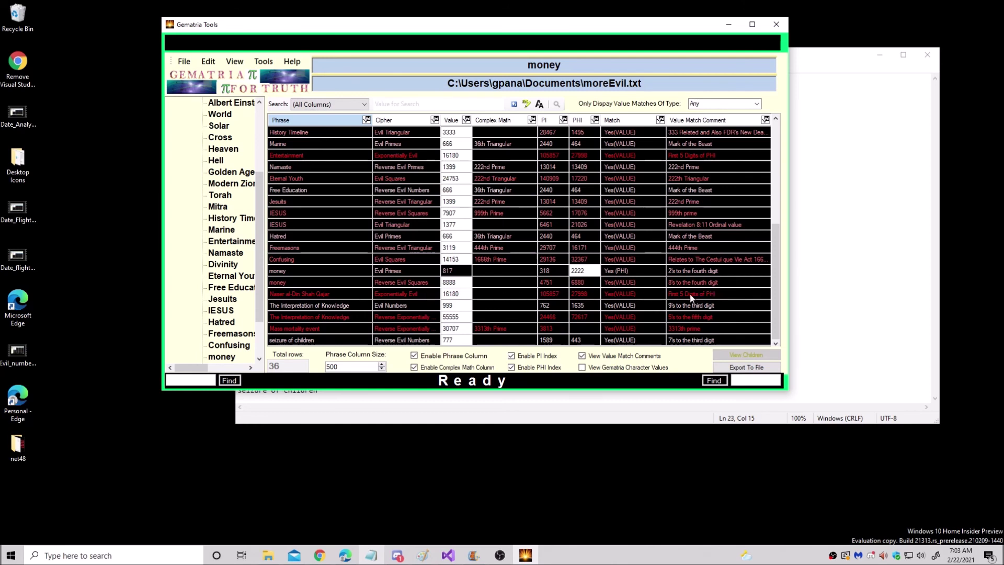
pyautogui.click(718, 294)
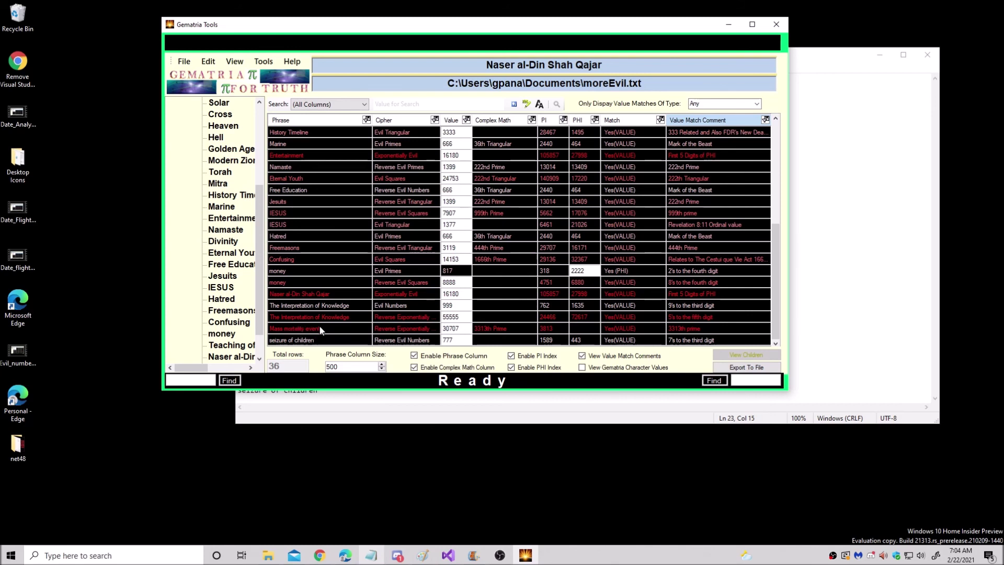
pyautogui.click(320, 329)
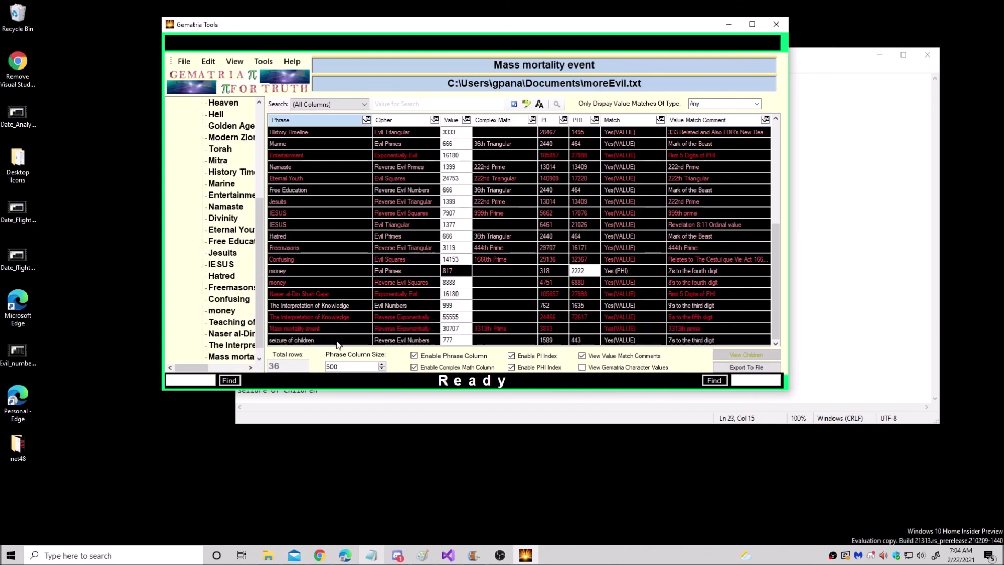
pyautogui.click(337, 340)
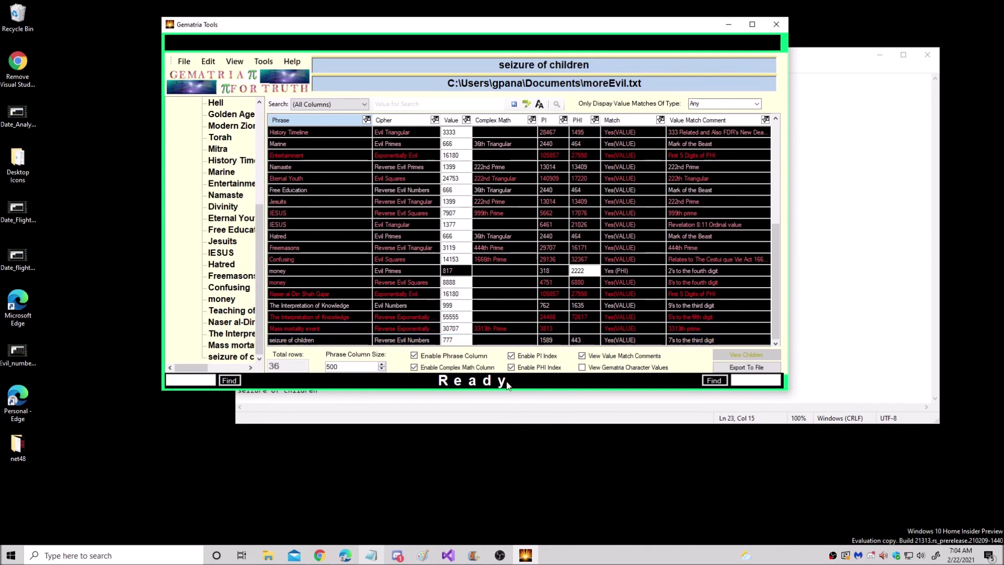
# - Return to the start of the match list and exit Gematria Tools
pyautogui.scroll(6, 482, 306)
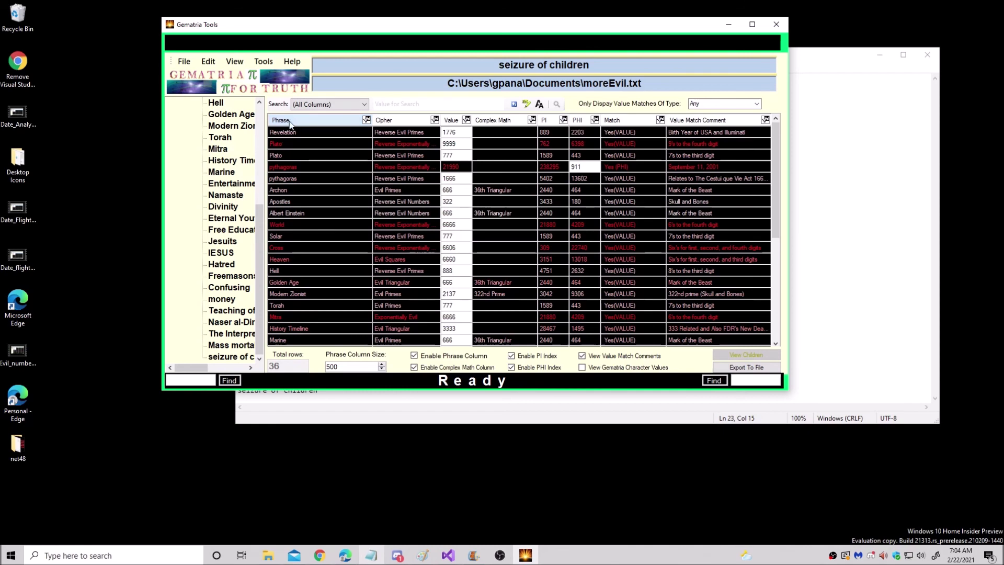
pyautogui.click(185, 63)
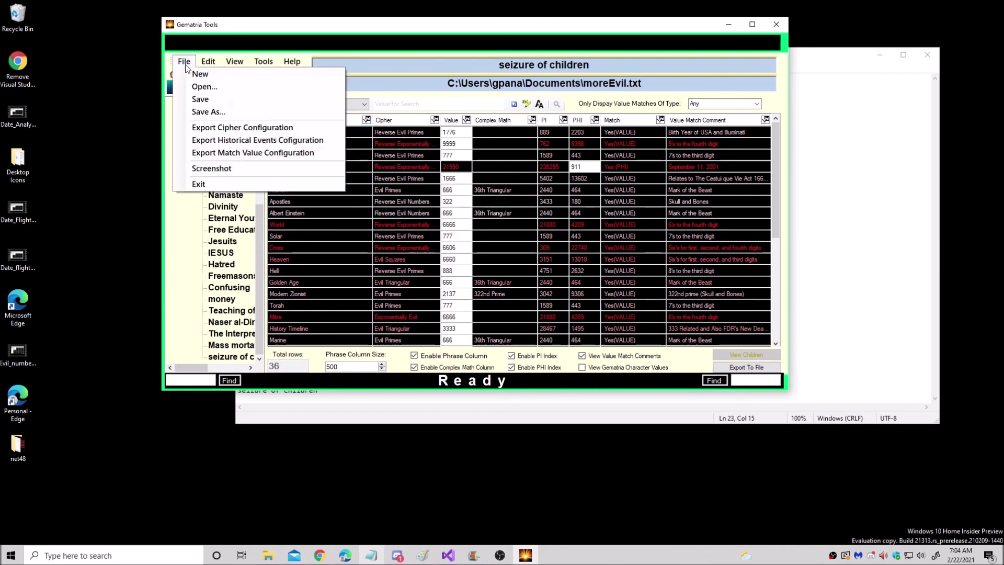
pyautogui.click(237, 186)
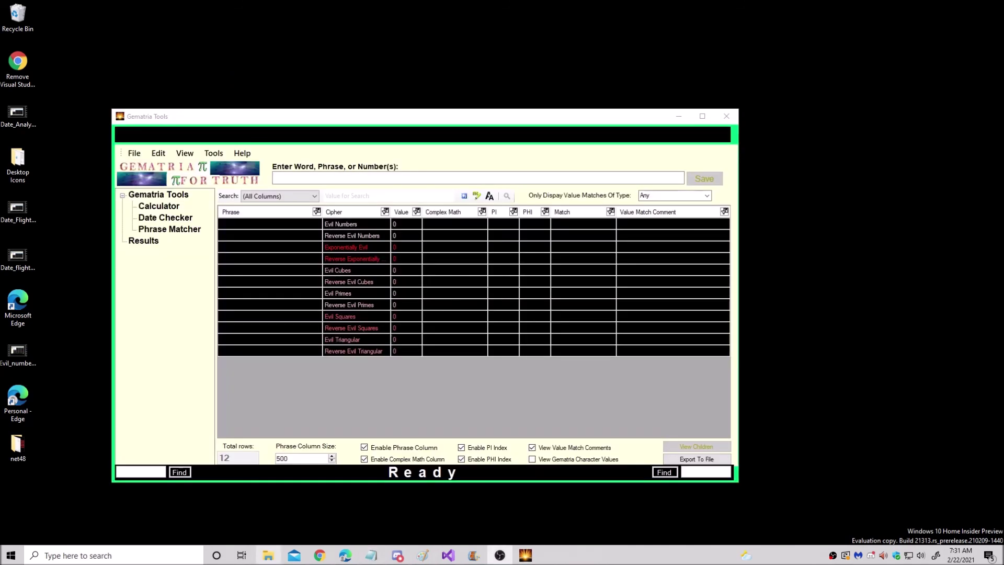
# - Switch to Chrome and read the Pink Floyd lyrics of "Another Brick In The Wall (Part II)", highlighting the title and spoken lines
pyautogui.click(320, 553)
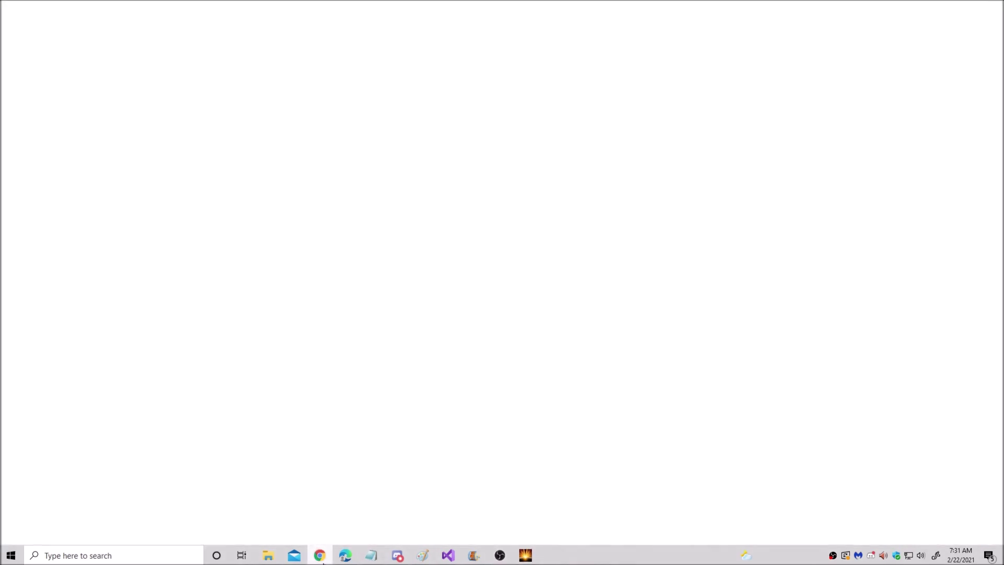
pyautogui.moveTo(442, 189); pyautogui.dragTo(553, 191)
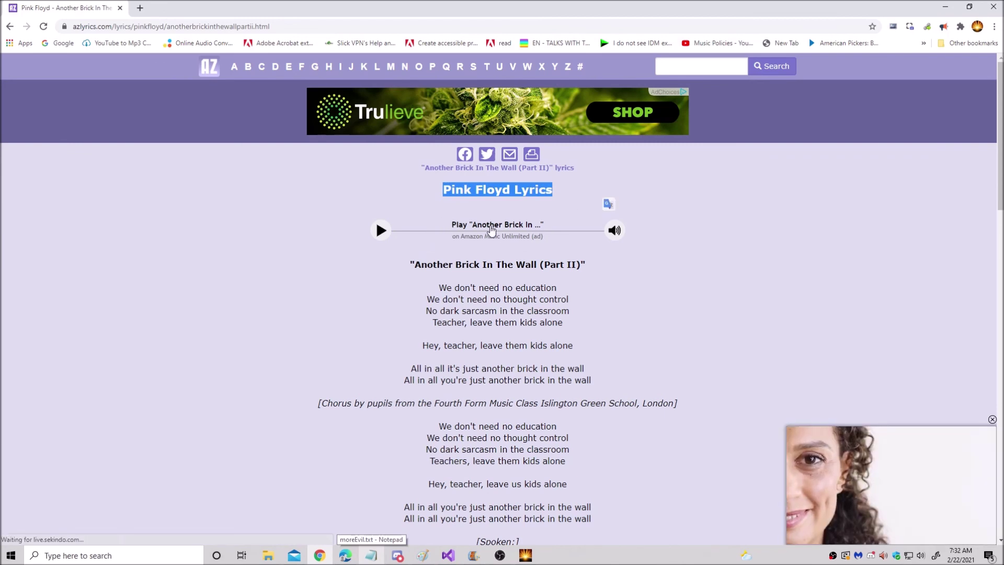
pyautogui.moveTo(406, 264); pyautogui.dragTo(619, 277)
pyautogui.scroll(-4, 600, 300)
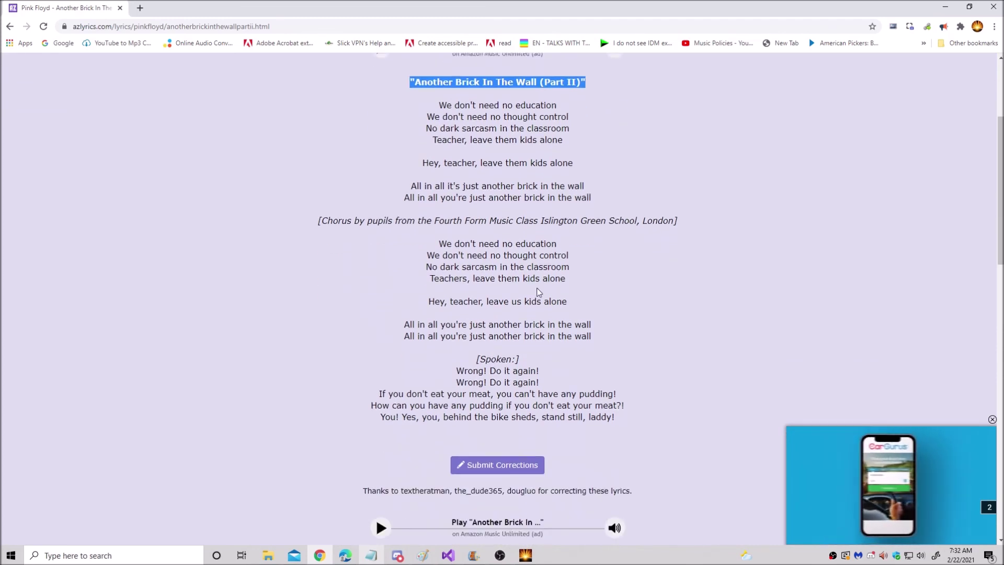
pyautogui.scroll(-2, 551, 295)
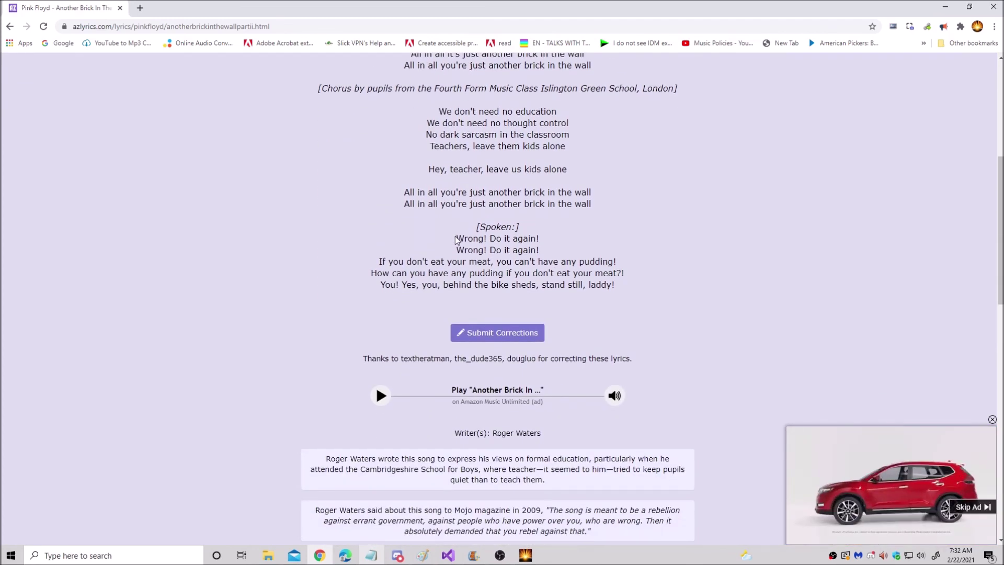
pyautogui.moveTo(455, 239); pyautogui.dragTo(563, 253)
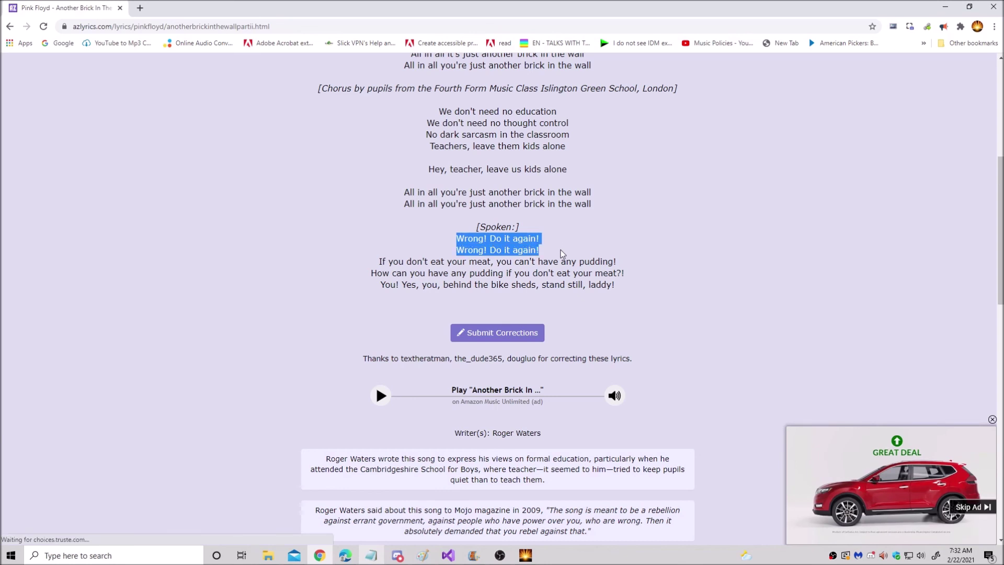
pyautogui.moveTo(377, 261); pyautogui.dragTo(621, 289)
# - Copy the first spoken line "Wrong! Do it again!" from the lyrics
pyautogui.moveTo(454, 239); pyautogui.dragTo(560, 239)
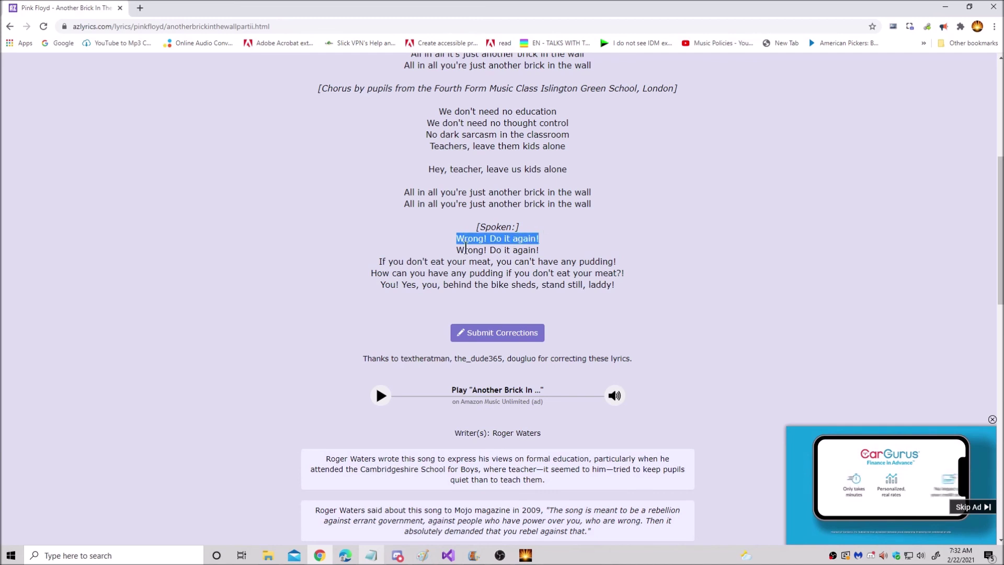
pyautogui.rightClick(475, 242)
pyautogui.click(515, 248)
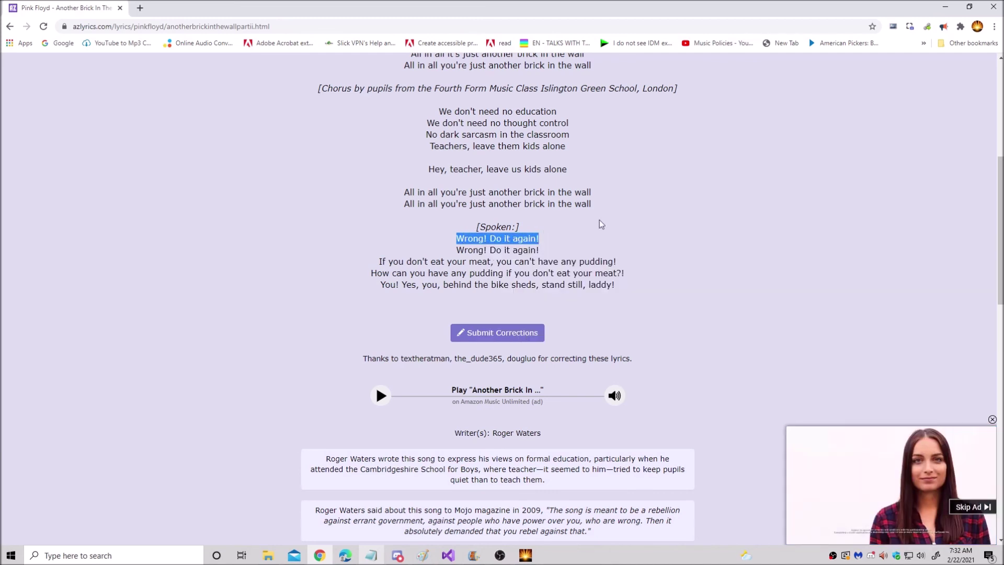
# - Return to Gematria Tools, paste "Wrong! Do it again!" as the phrase to calculate and select its Evil Primes result
pyautogui.click(945, 6)
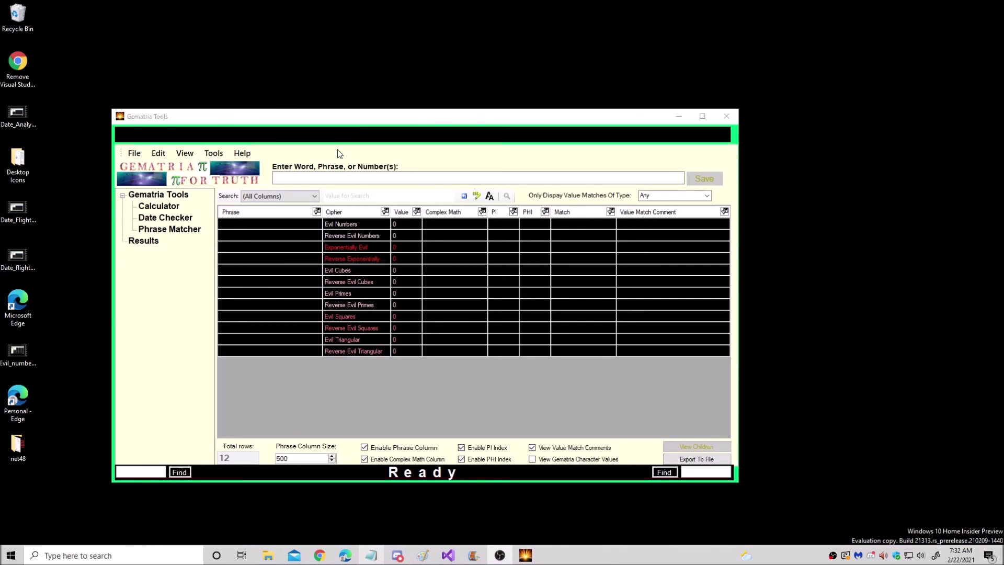
pyautogui.rightClick(359, 179)
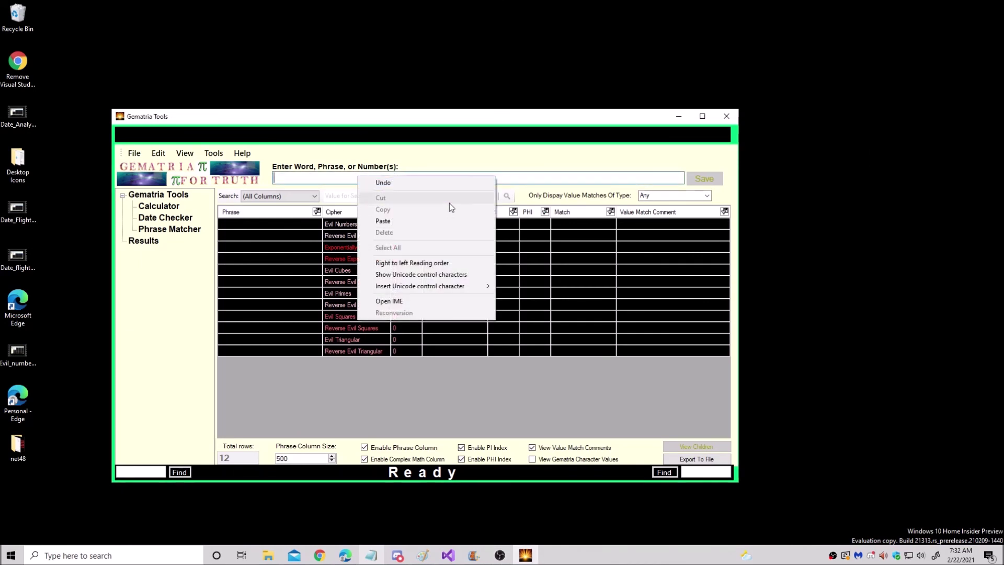
pyautogui.click(391, 220)
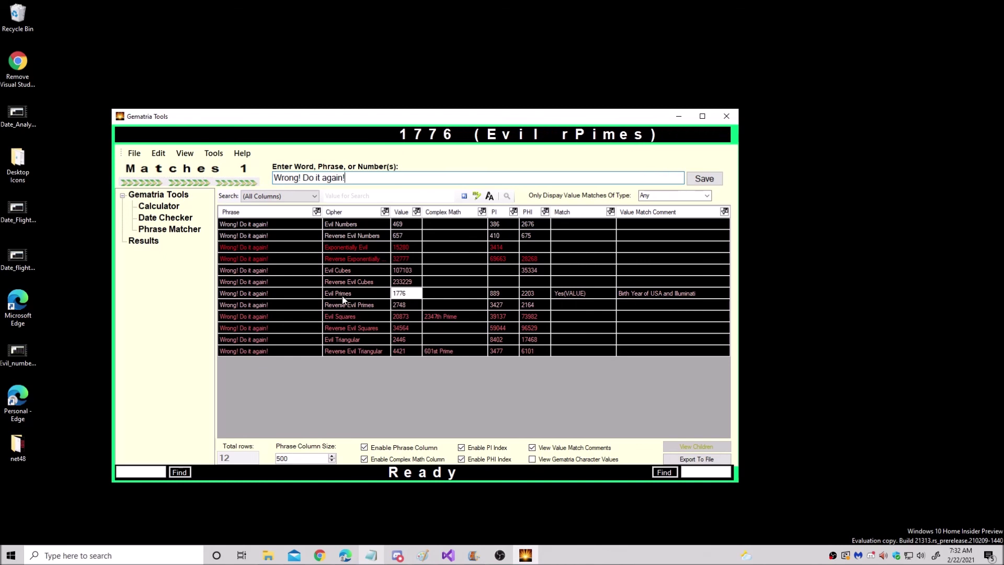
pyautogui.click(291, 293)
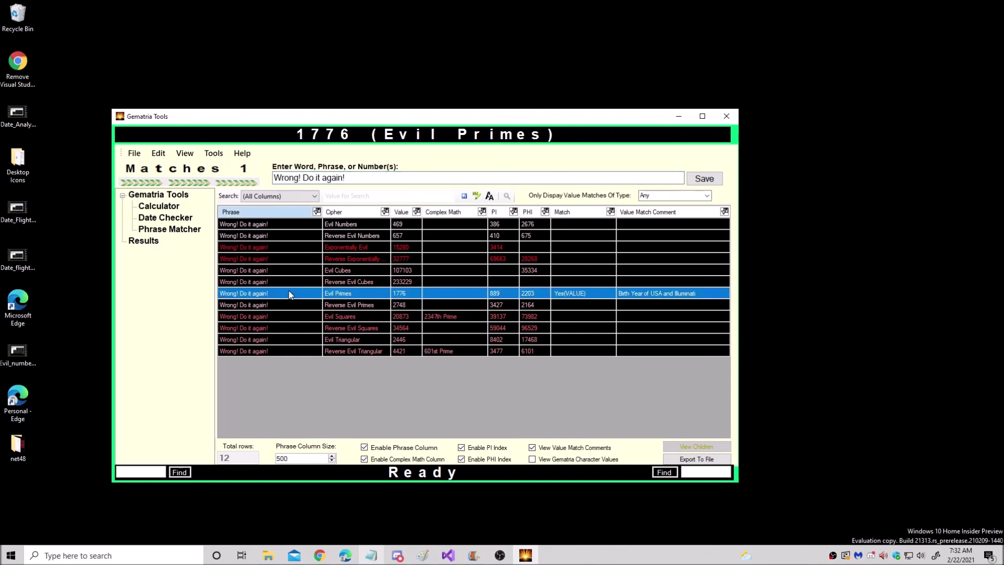